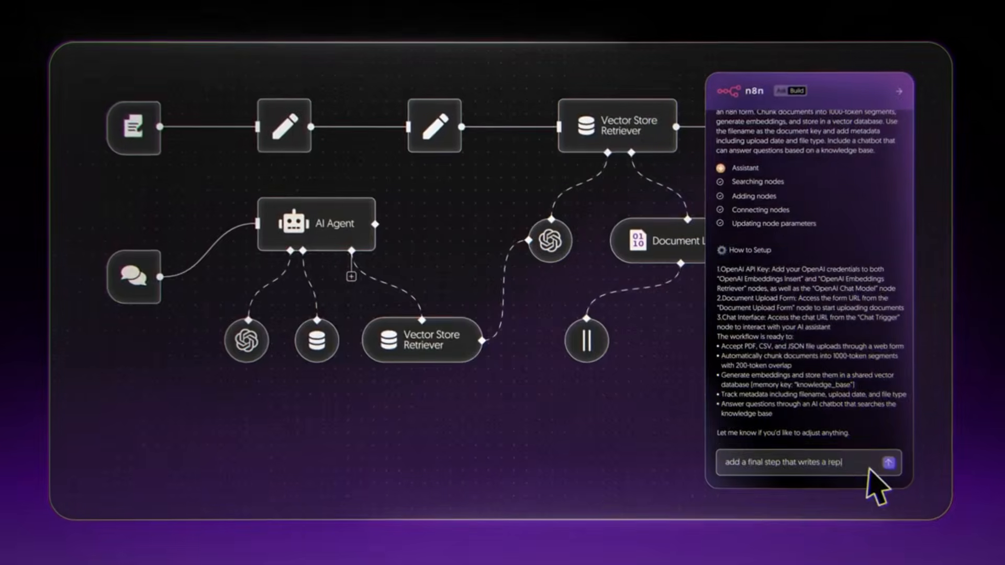
{"action": "left_click", "coordinate": [890, 463]}
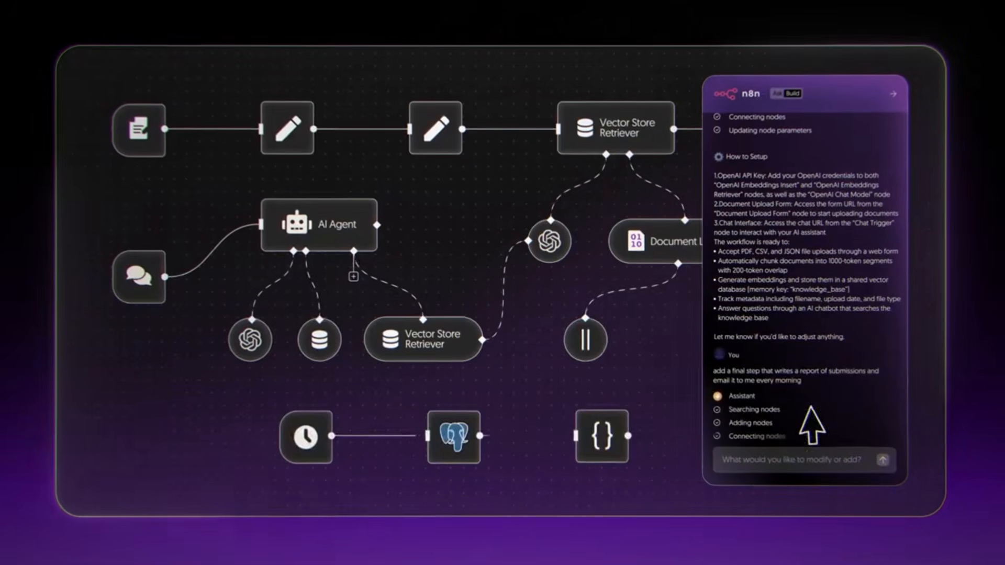
{"action": "mouse_move", "coordinate": [442, 123]}
{"action": "left_click", "coordinate": [436, 93]}
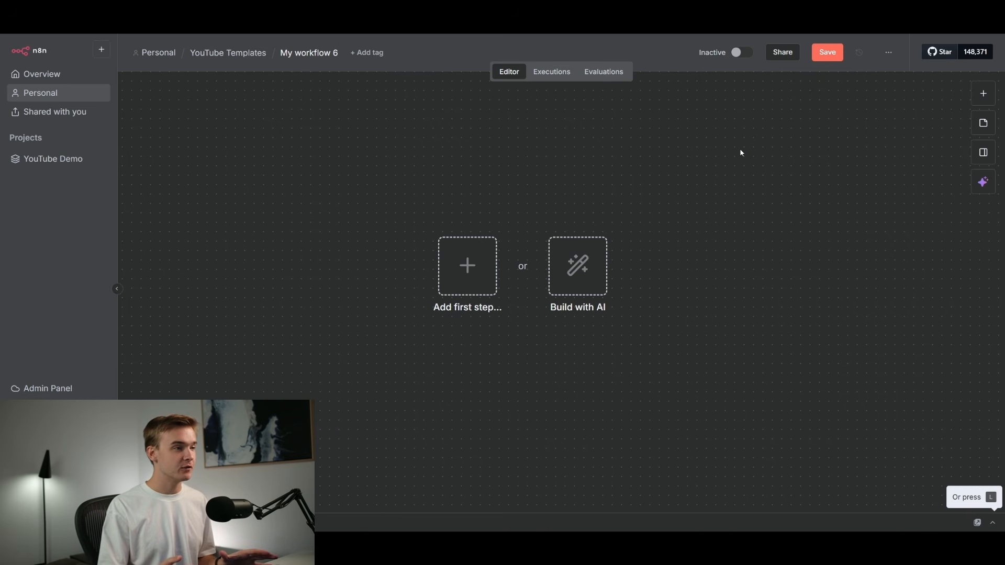
Open the Build with AI assistant for the empty workflow.
{"action": "left_click_drag", "start_coordinate": [650, 358], "coordinate": [631, 360]}
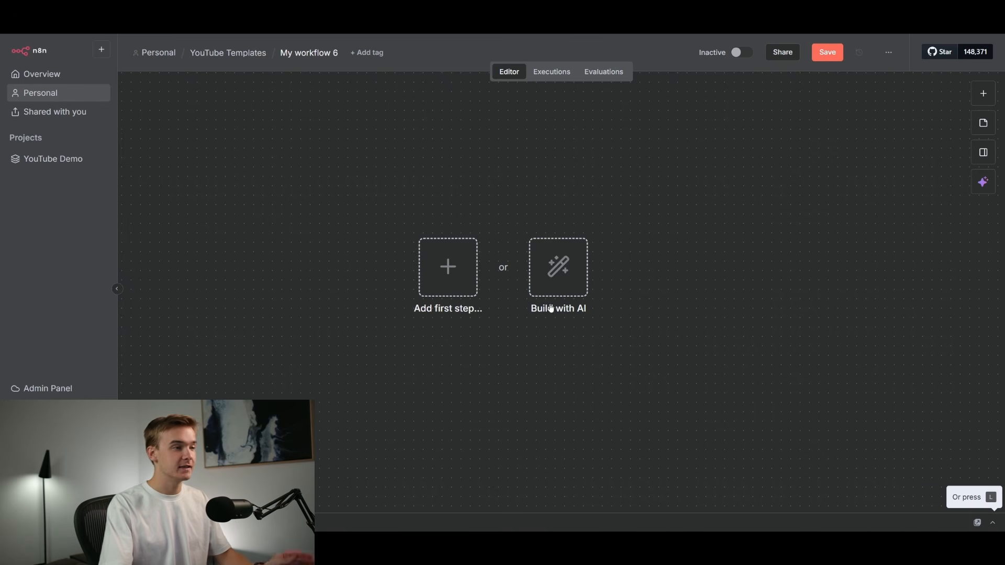
{"action": "scroll", "coordinate": [613, 283], "scroll_direction": "down", "scroll_amount": 1}
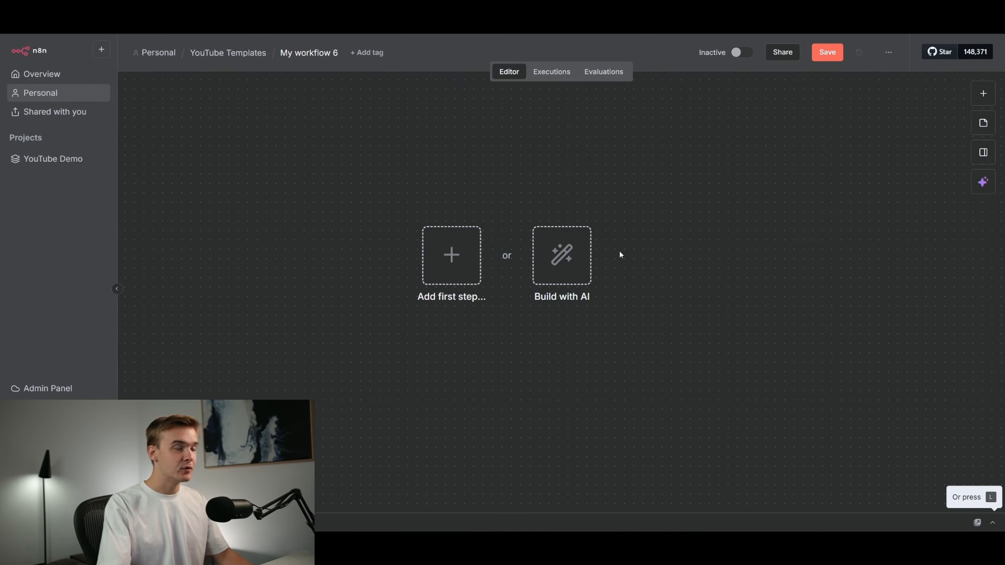
{"action": "left_click", "coordinate": [569, 257]}
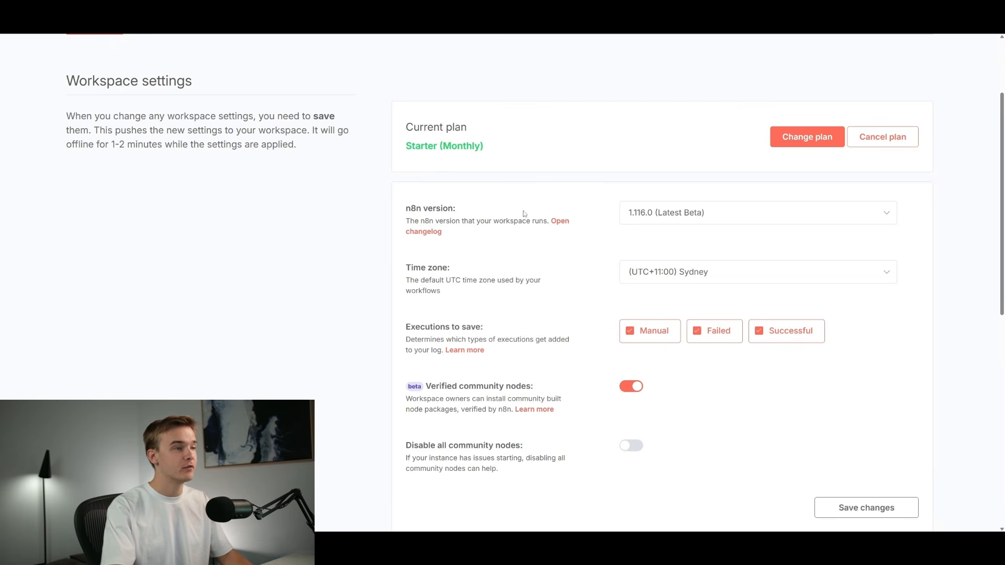
Choose 1.116.0 (Latest Beta) as the workspace's n8n version.
{"action": "left_click", "coordinate": [649, 213]}
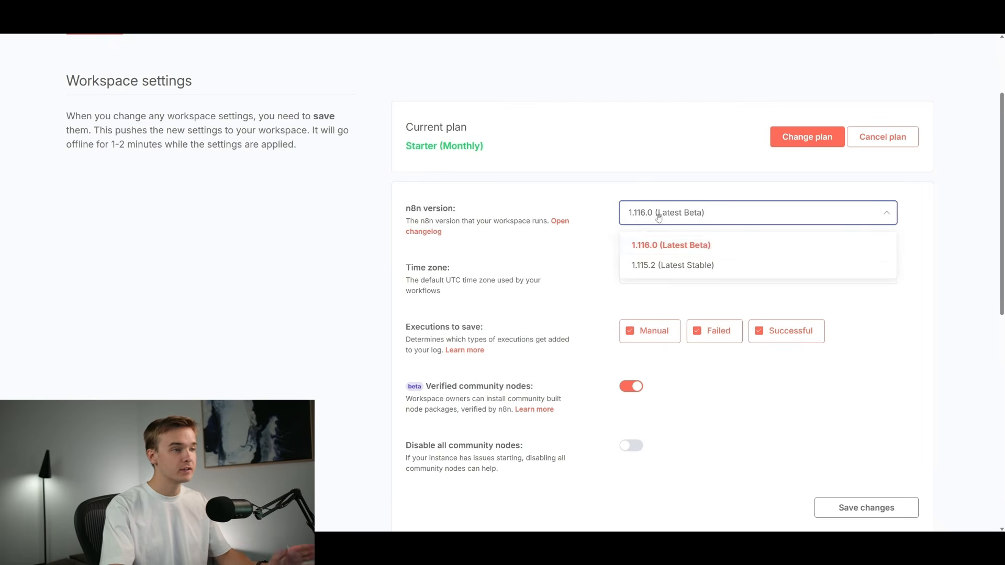
{"action": "left_click", "coordinate": [708, 252]}
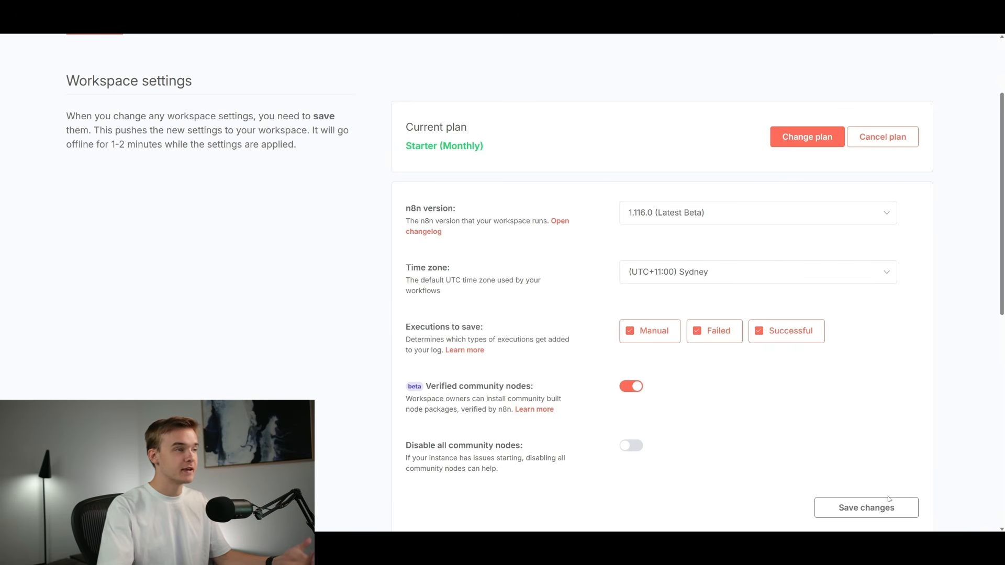
{"action": "scroll", "coordinate": [731, 191], "scroll_direction": "up", "scroll_amount": 3}
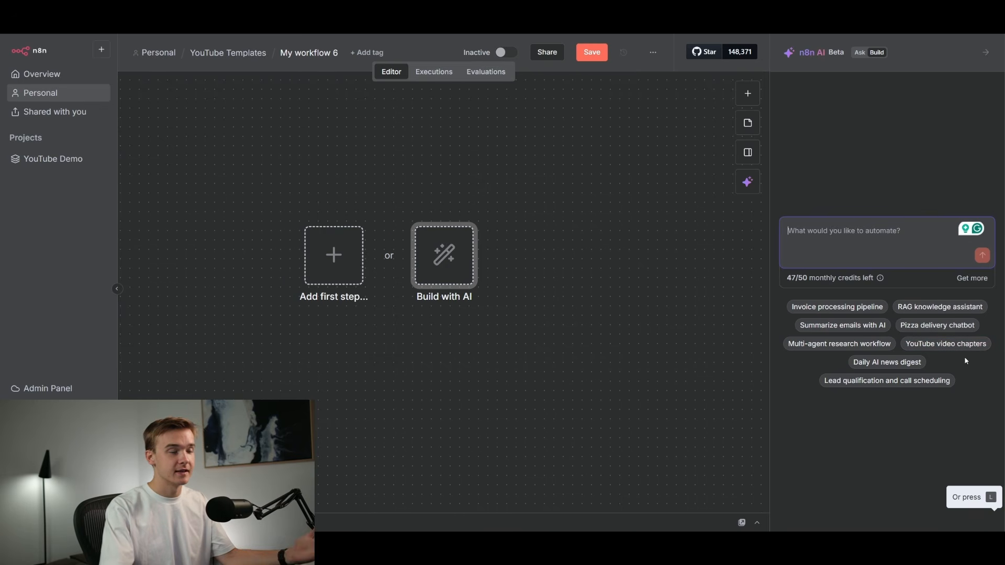
Fill the AI prompt with the Pizza delivery chatbot suggestion.
{"action": "left_click", "coordinate": [940, 359]}
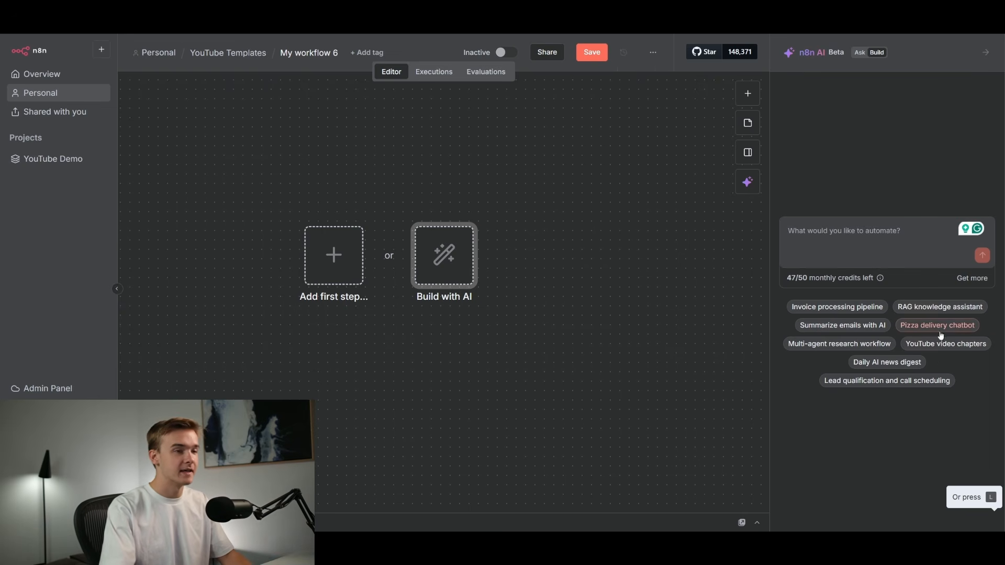
{"action": "left_click", "coordinate": [912, 329]}
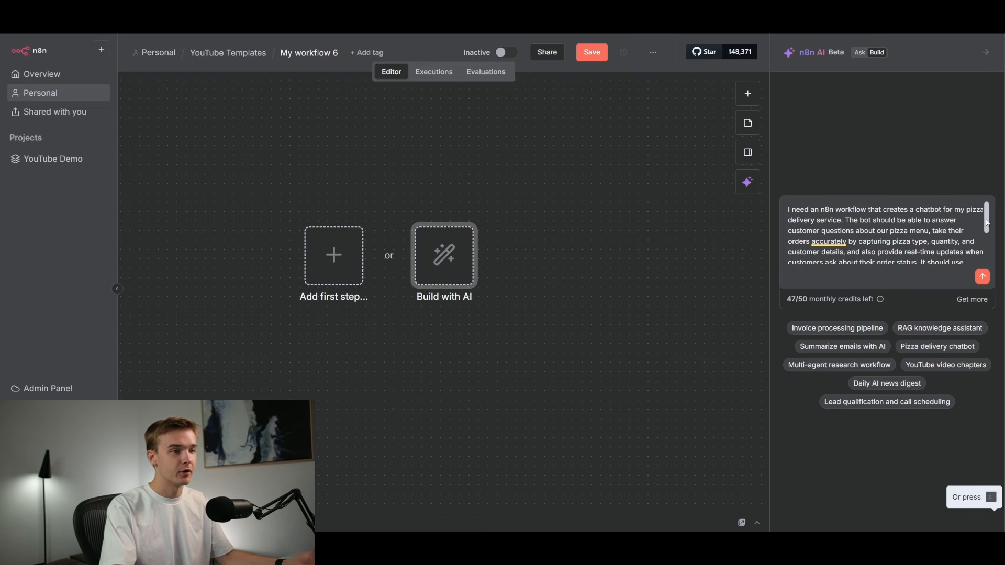
Read through the full pizza delivery chatbot prompt text.
{"action": "scroll", "coordinate": [987, 223], "scroll_direction": "down", "scroll_amount": 3}
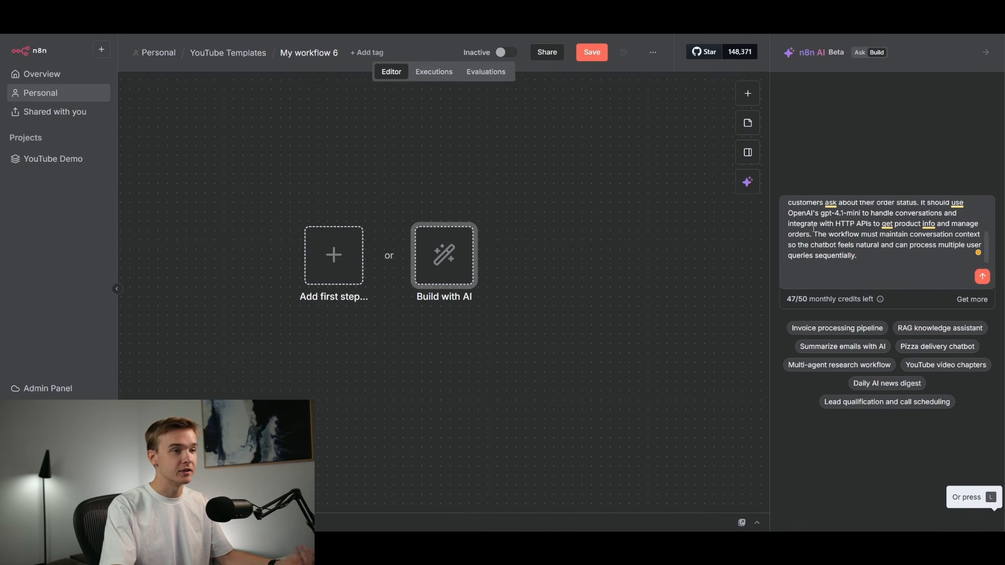
{"action": "scroll", "coordinate": [987, 223], "scroll_direction": "up", "scroll_amount": 3}
{"action": "scroll", "coordinate": [986, 224], "scroll_direction": "down", "scroll_amount": 4}
{"action": "scroll", "coordinate": [987, 224], "scroll_direction": "up", "scroll_amount": 4}
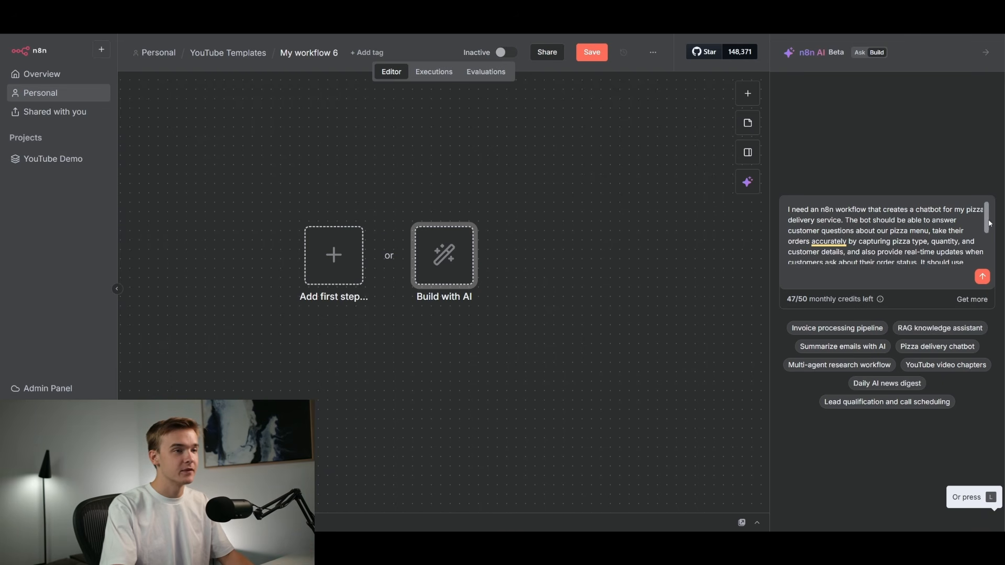
{"action": "scroll", "coordinate": [924, 211], "scroll_direction": "down", "scroll_amount": 1}
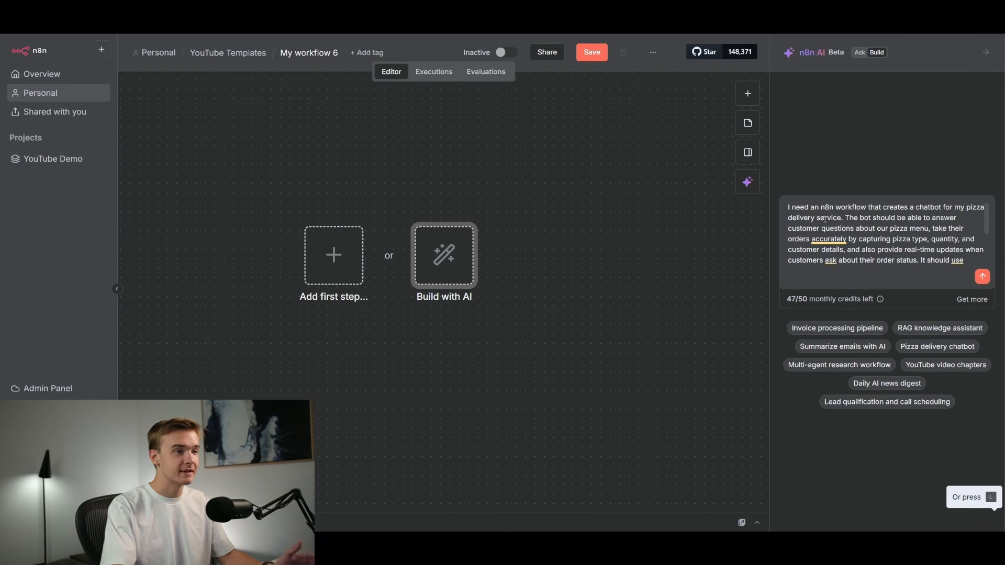
{"action": "left_click_drag", "start_coordinate": [987, 222], "coordinate": [983, 237]}
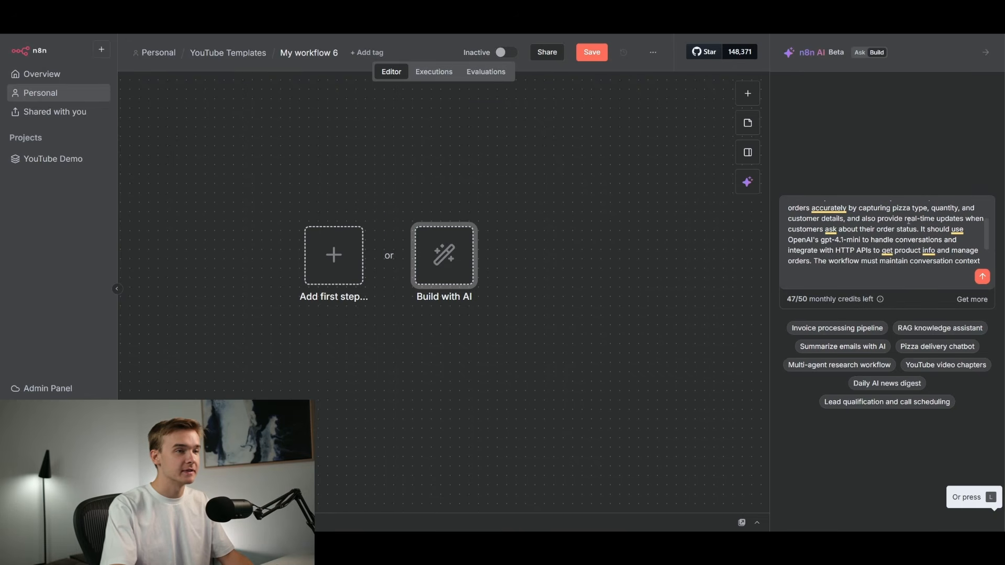
{"action": "scroll", "coordinate": [912, 203], "scroll_direction": "down", "scroll_amount": 1}
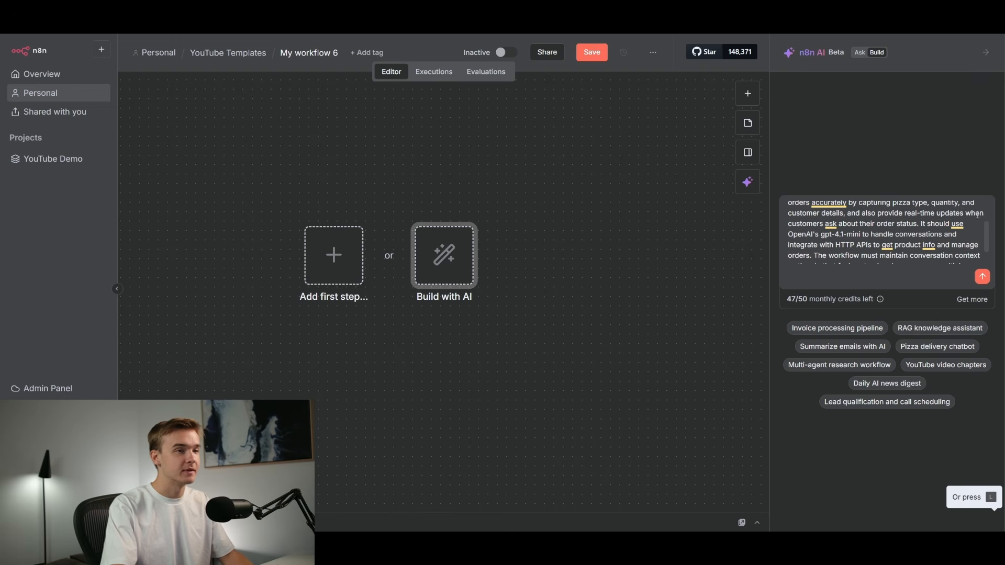
{"action": "mouse_move", "coordinate": [988, 234]}
{"action": "left_mouse_down"}
{"action": "mouse_move", "coordinate": [987, 242]}
{"action": "mouse_move", "coordinate": [989, 216]}
{"action": "mouse_move", "coordinate": [987, 239]}
{"action": "left_mouse_up"}
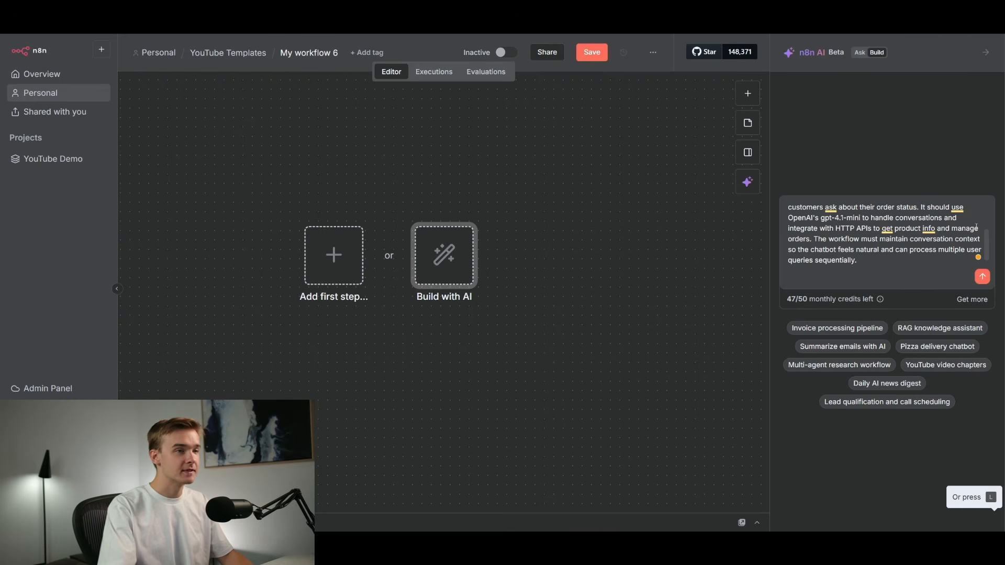
{"action": "scroll", "coordinate": [898, 262], "scroll_direction": "up", "scroll_amount": 3}
{"action": "scroll", "coordinate": [972, 200], "scroll_direction": "down", "scroll_amount": 3}
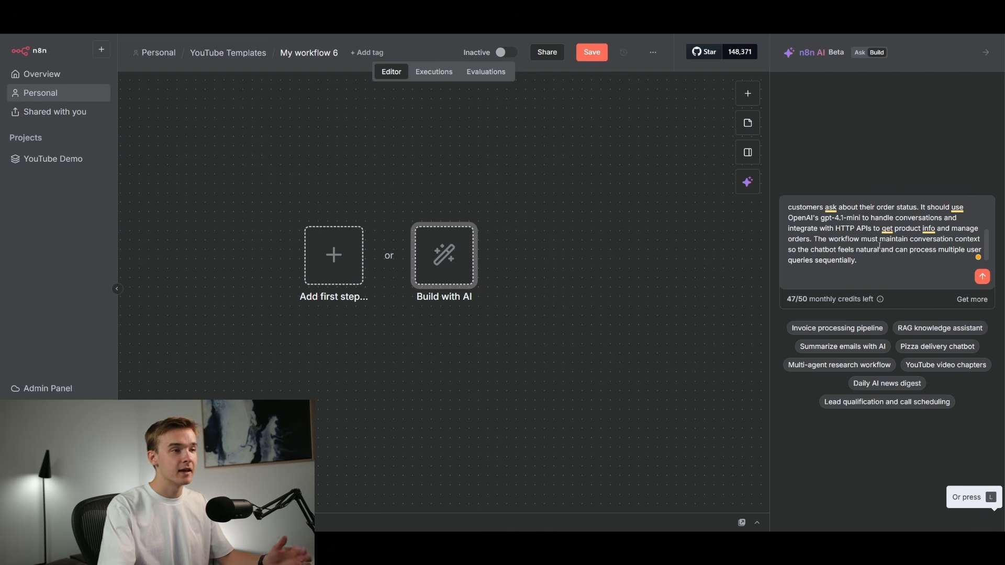
{"action": "left_click_drag", "start_coordinate": [836, 228], "coordinate": [872, 229]}
{"action": "left_click", "coordinate": [876, 229]}
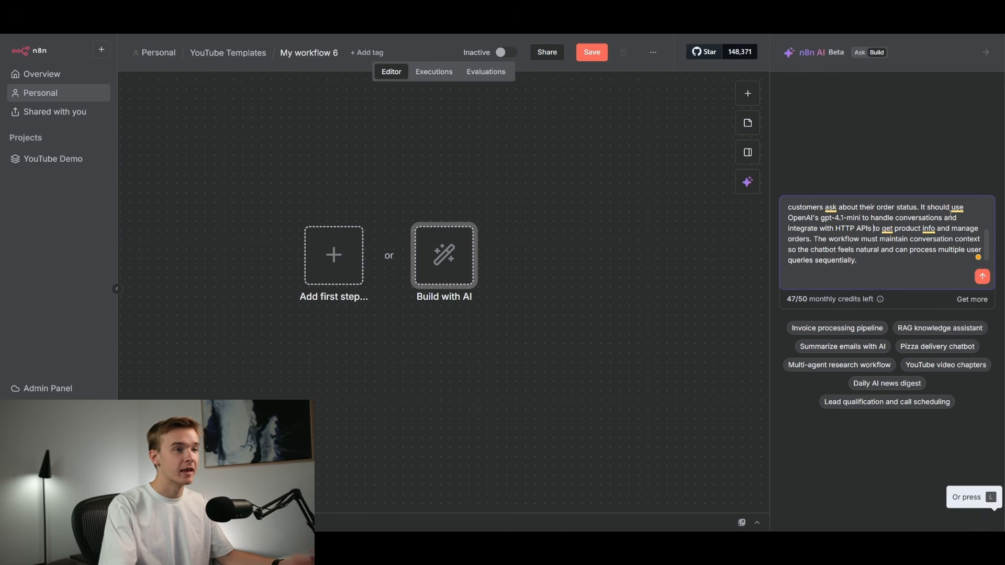
{"action": "scroll", "coordinate": [986, 246], "scroll_direction": "down", "scroll_amount": 1}
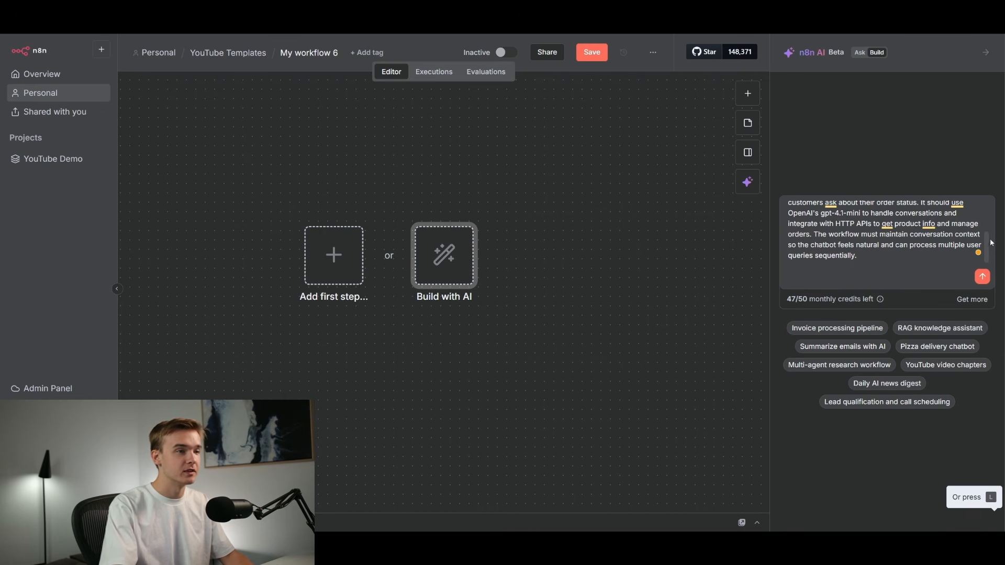
{"action": "scroll", "coordinate": [990, 243], "scroll_direction": "up", "scroll_amount": 1}
{"action": "scroll", "coordinate": [990, 243], "scroll_direction": "up", "scroll_amount": 5}
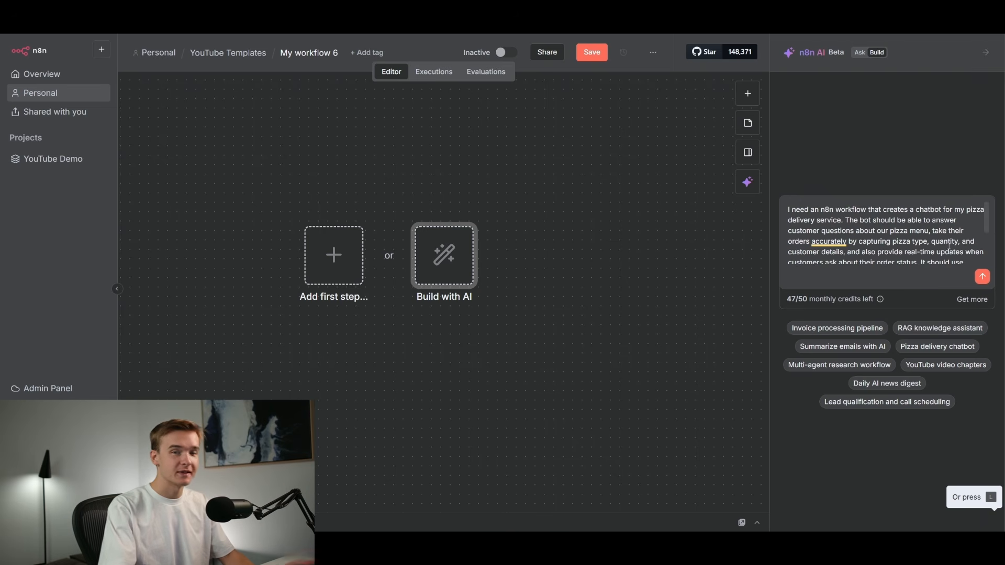
Send the prompt so the AI builds the pizza delivery chatbot workflow.
{"action": "left_click", "coordinate": [983, 277]}
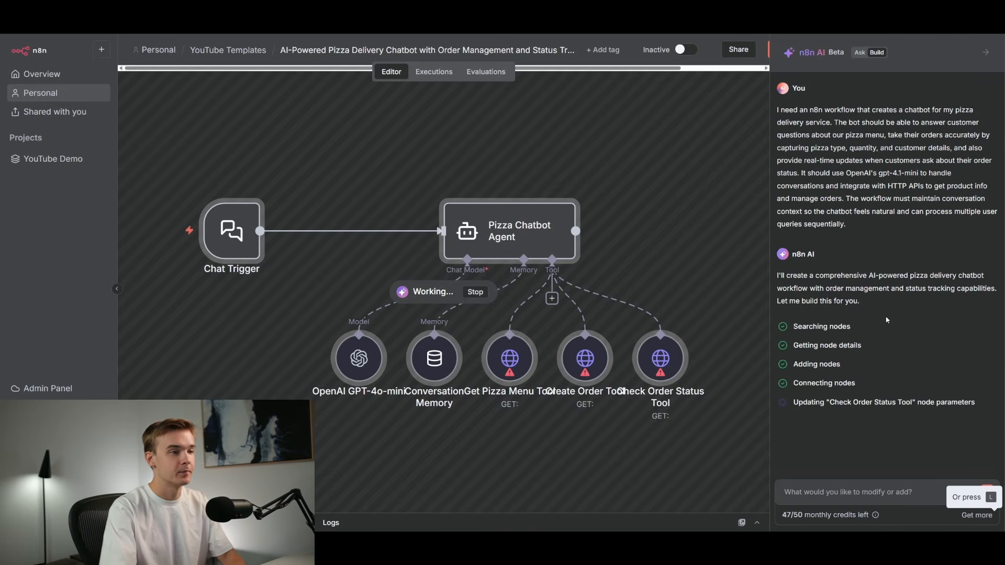
{"action": "scroll", "coordinate": [890, 220], "scroll_direction": "up", "scroll_amount": 6}
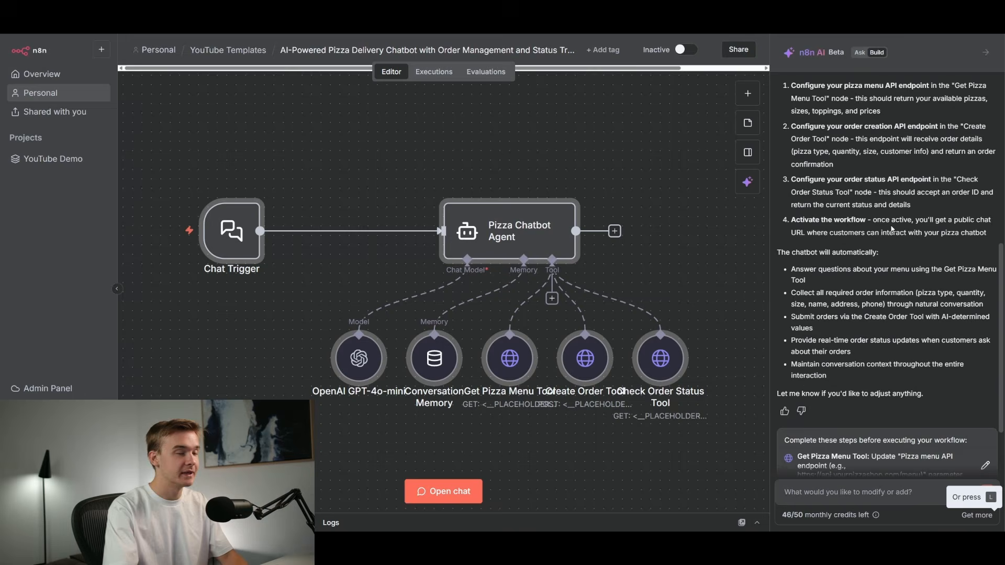
{"action": "scroll", "coordinate": [896, 242], "scroll_direction": "down", "scroll_amount": 3}
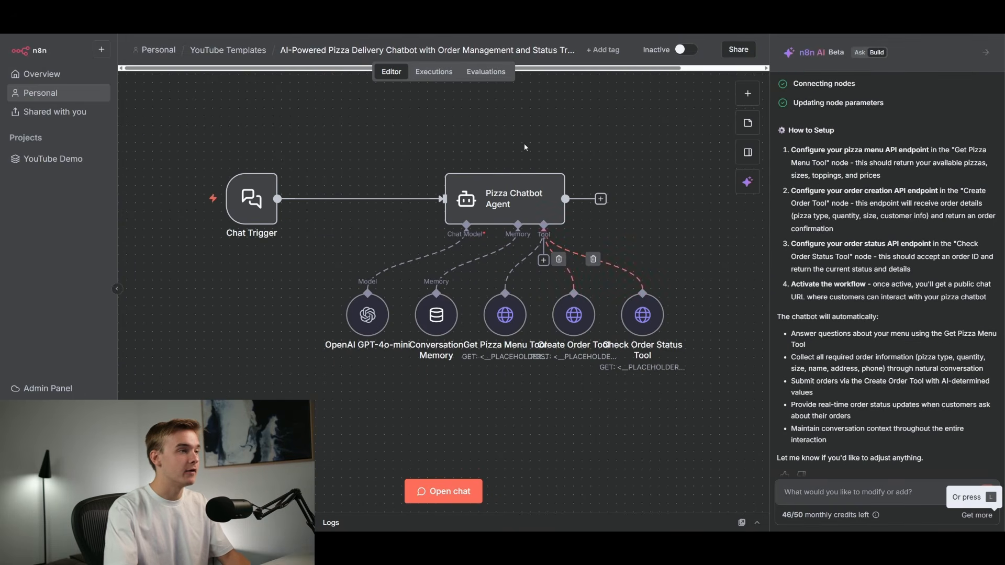
Move the OpenAI GPT-4o-mini and Conversation Memory sub-nodes slightly left on the canvas.
{"action": "left_click_drag", "start_coordinate": [493, 137], "coordinate": [473, 142]}
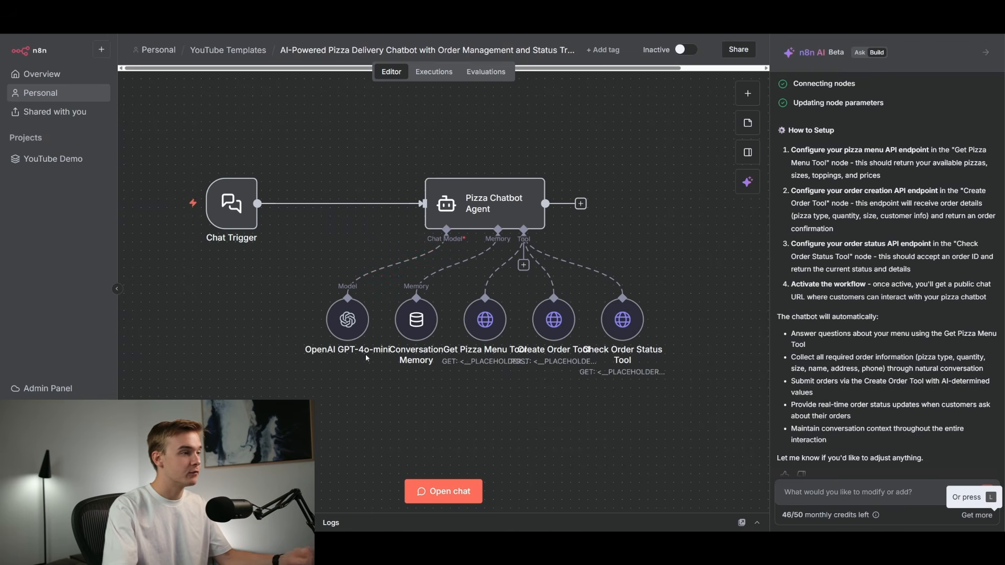
{"action": "scroll", "coordinate": [899, 201], "scroll_direction": "up", "scroll_amount": 6}
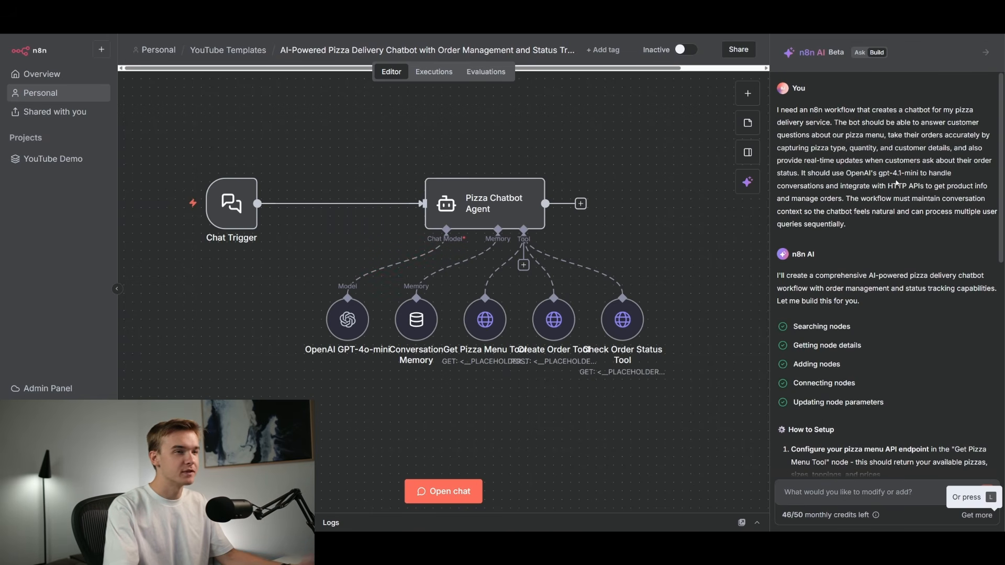
{"action": "left_click_drag", "start_coordinate": [350, 322], "coordinate": [333, 322]}
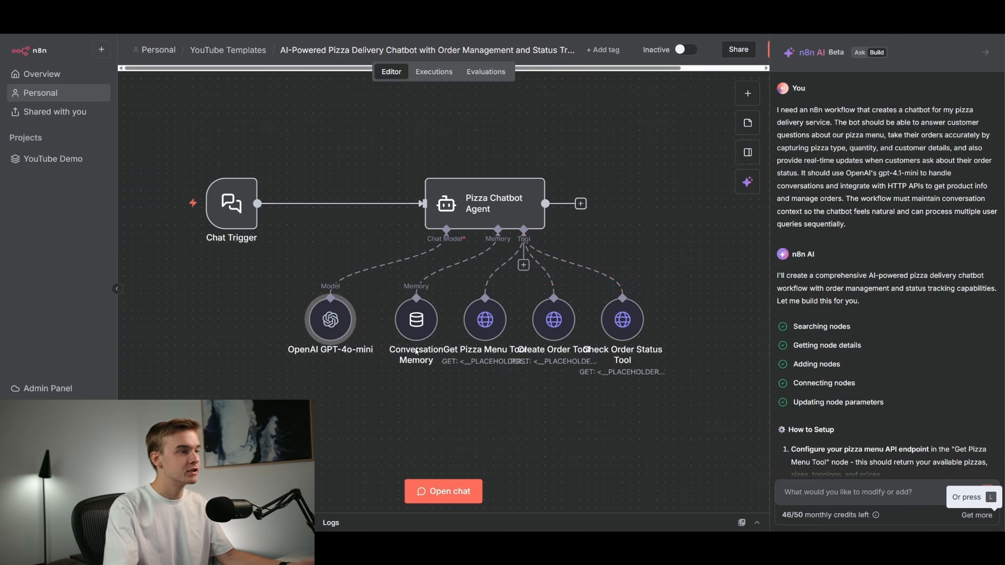
{"action": "left_click_drag", "start_coordinate": [420, 321], "coordinate": [412, 322]}
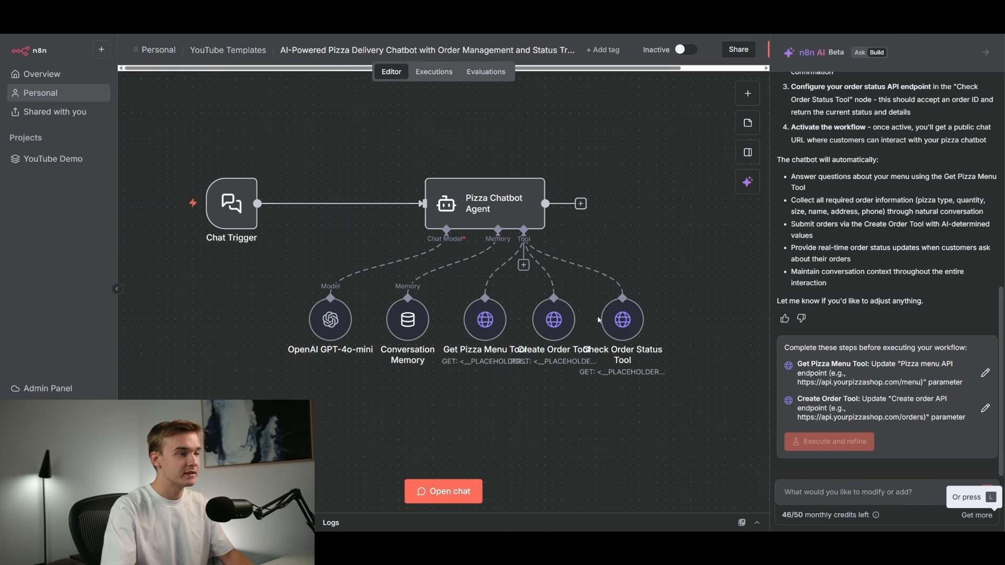
Inspect the parameters of the Get Pizza Menu, Create Order and Check Order Status tool nodes.
{"action": "double_click", "coordinate": [487, 322]}
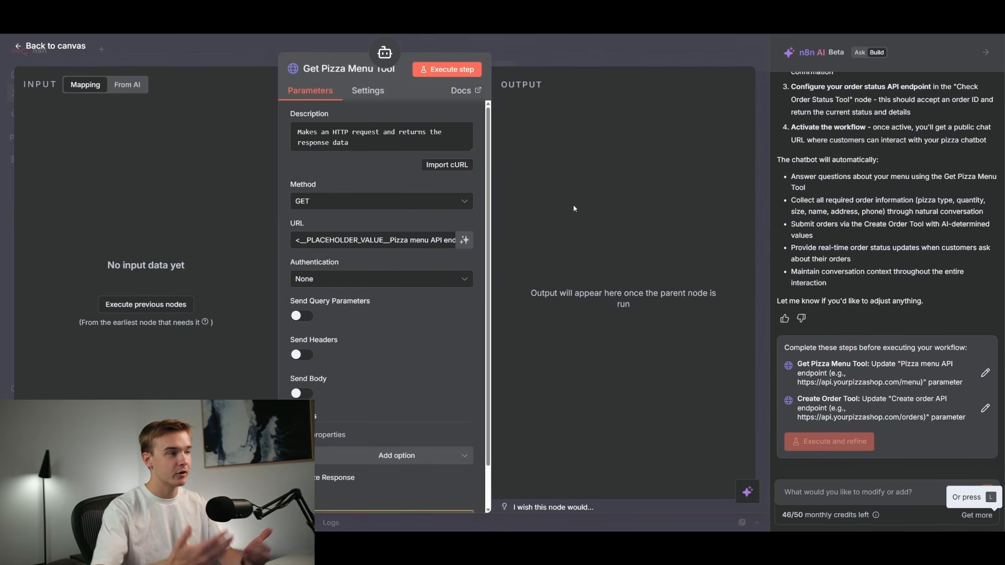
{"action": "left_click", "coordinate": [563, 51]}
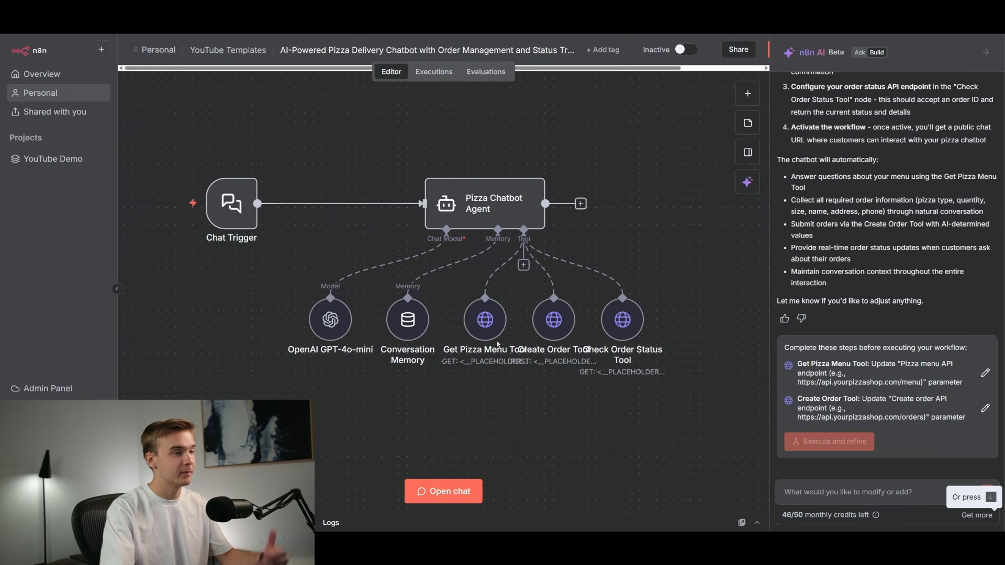
{"action": "double_click", "coordinate": [542, 310]}
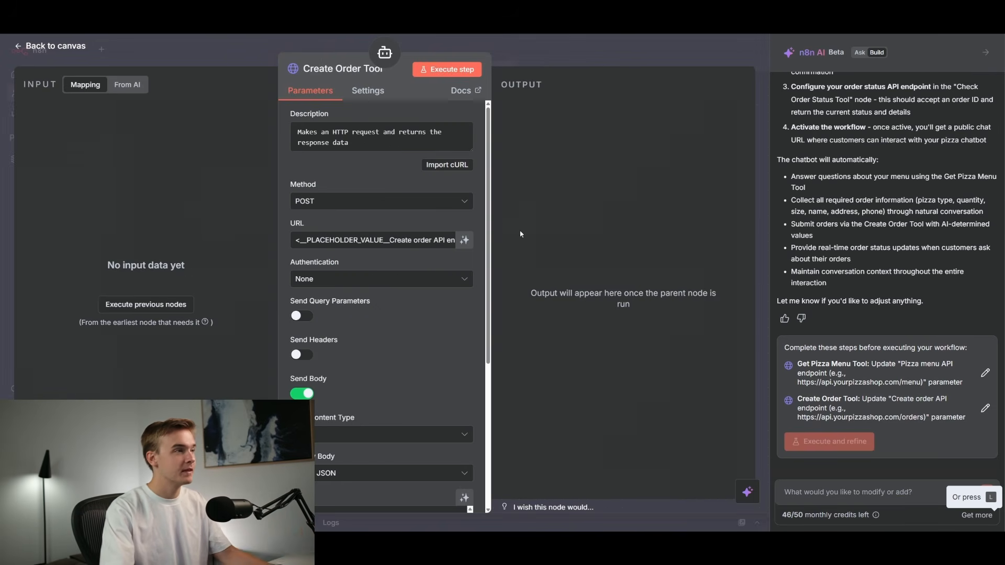
{"action": "key", "text": "Escape"}
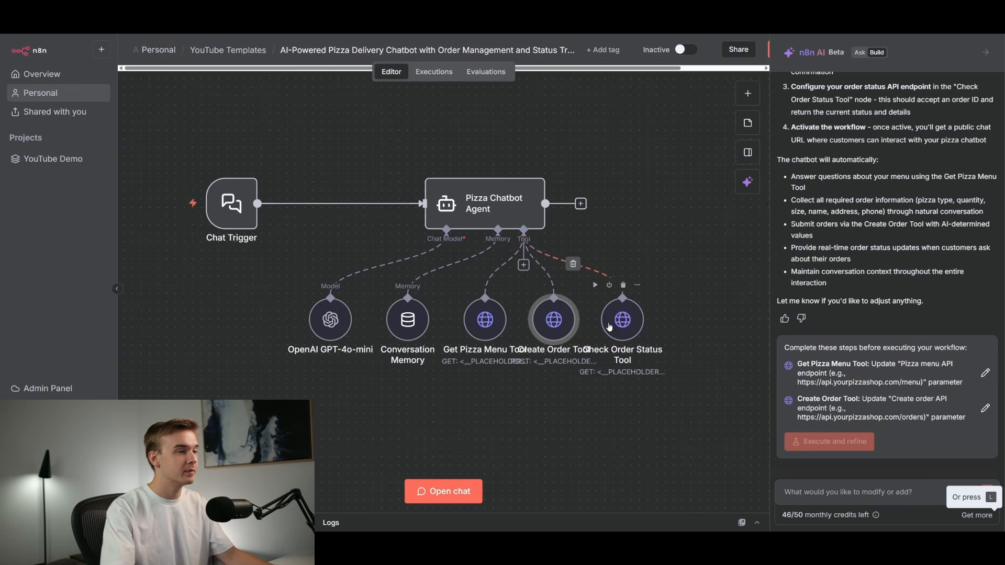
{"action": "double_click", "coordinate": [622, 318]}
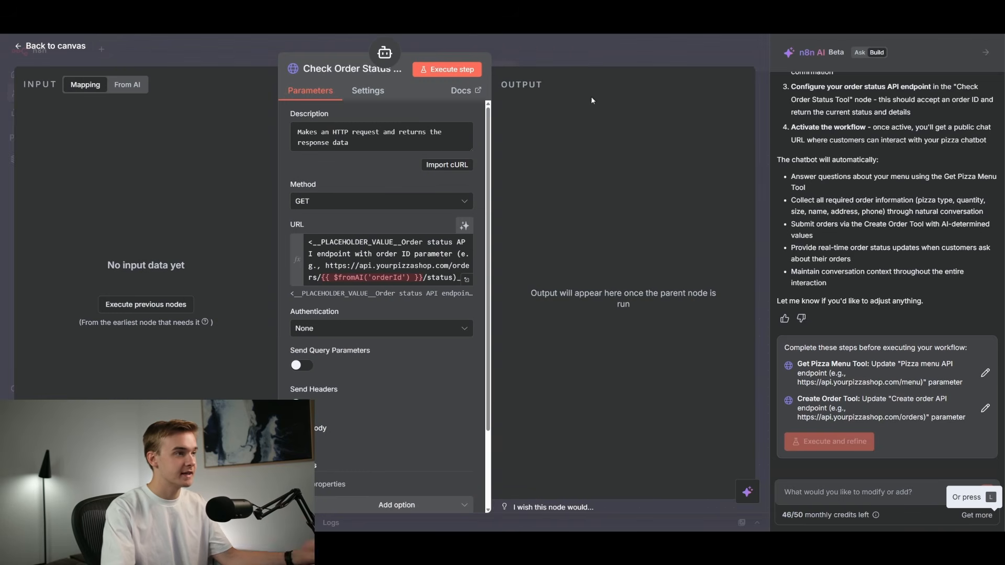
{"action": "left_click", "coordinate": [588, 52]}
Open the Get Pizza Menu Tool node again and review the AI's setup instructions.
{"action": "scroll", "coordinate": [870, 266], "scroll_direction": "up", "scroll_amount": 3}
{"action": "scroll", "coordinate": [869, 267], "scroll_direction": "up", "scroll_amount": 1}
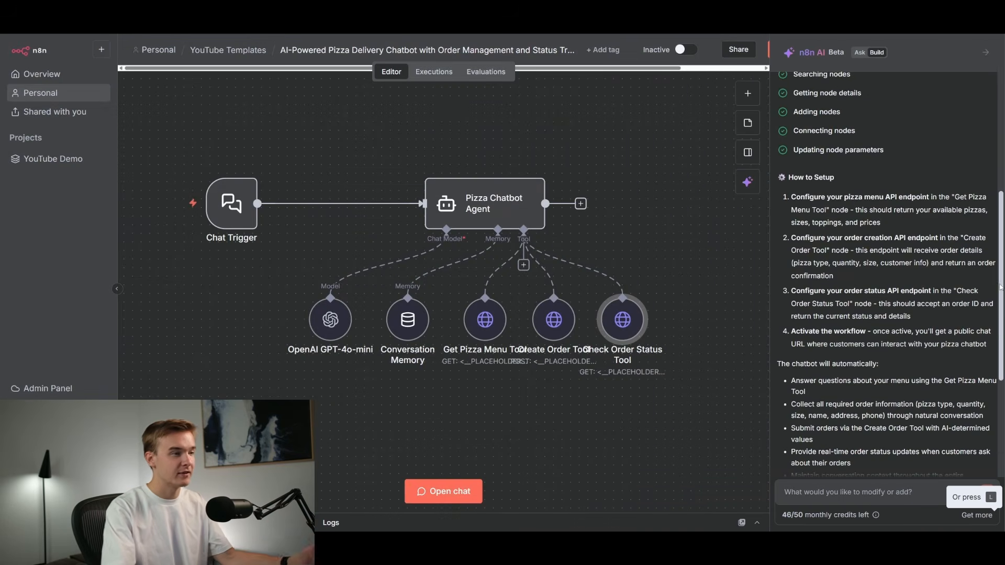
{"action": "double_click", "coordinate": [492, 322]}
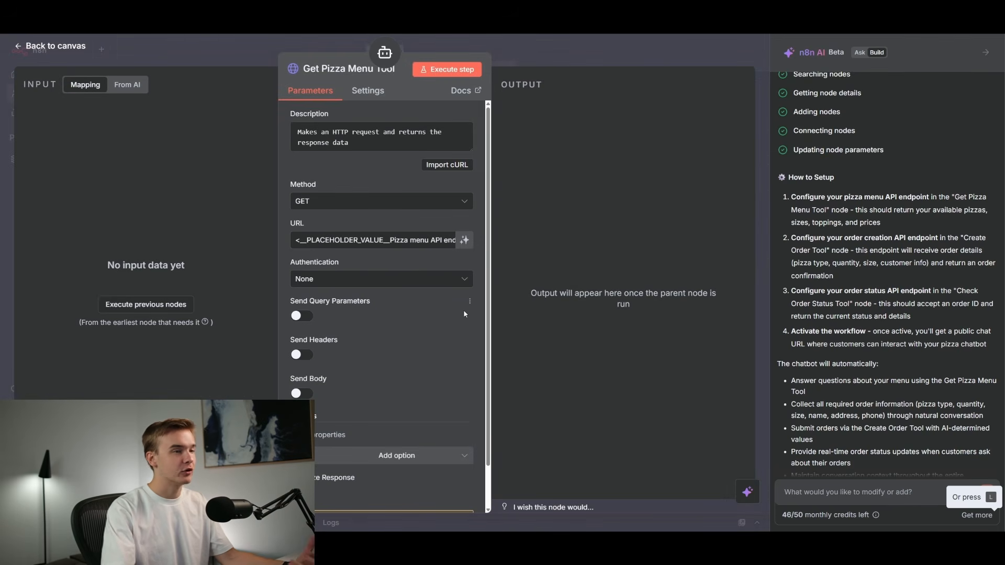
{"action": "scroll", "coordinate": [855, 247], "scroll_direction": "up", "scroll_amount": 5}
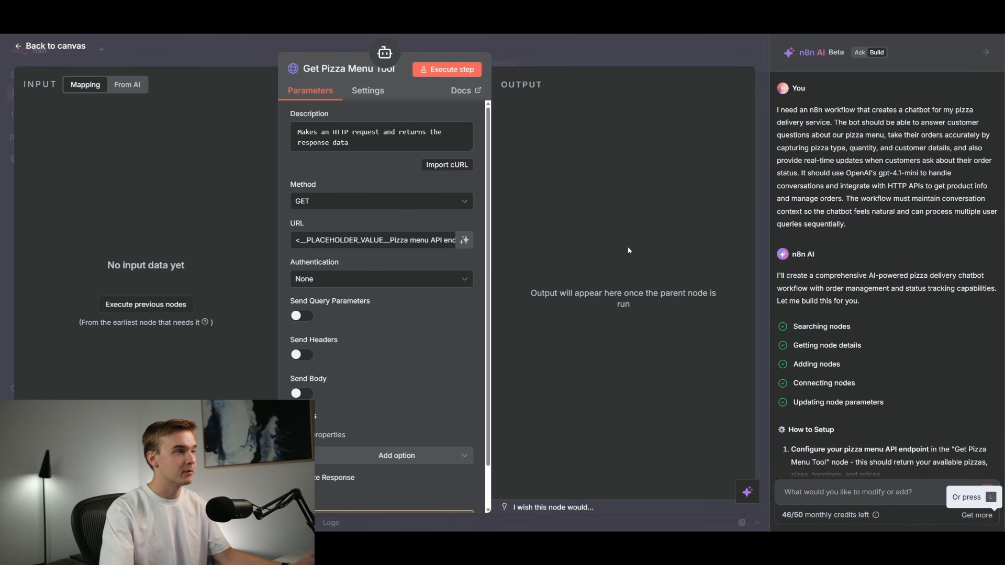
Reopen the Get Pizza Menu Tool node to review its URL placeholder and request settings, then return to the canvas.
{"action": "left_click", "coordinate": [597, 58]}
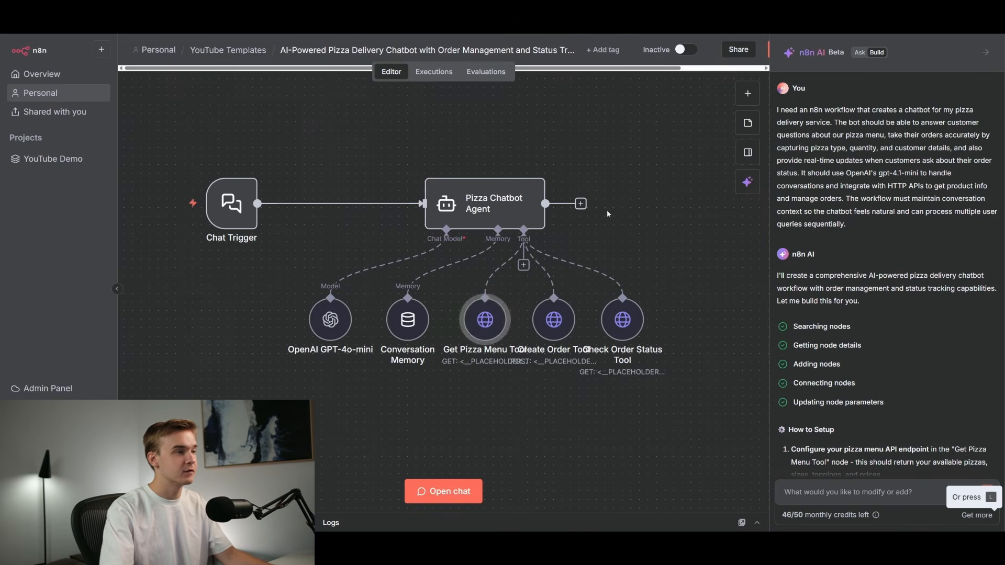
{"action": "double_click", "coordinate": [479, 331]}
{"action": "scroll", "coordinate": [434, 283], "scroll_direction": "down", "scroll_amount": 1}
{"action": "scroll", "coordinate": [432, 281], "scroll_direction": "up", "scroll_amount": 1}
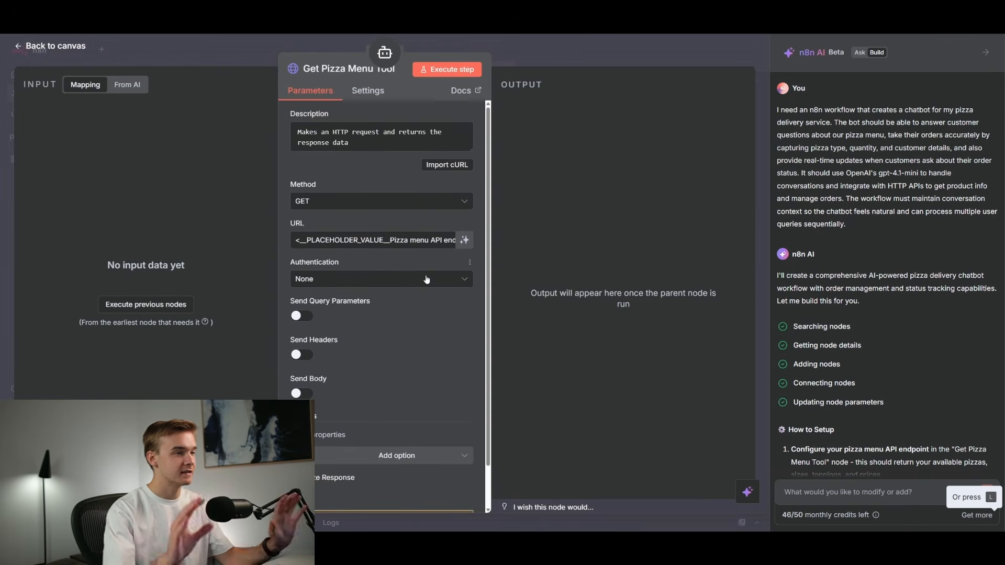
{"action": "left_click", "coordinate": [595, 46]}
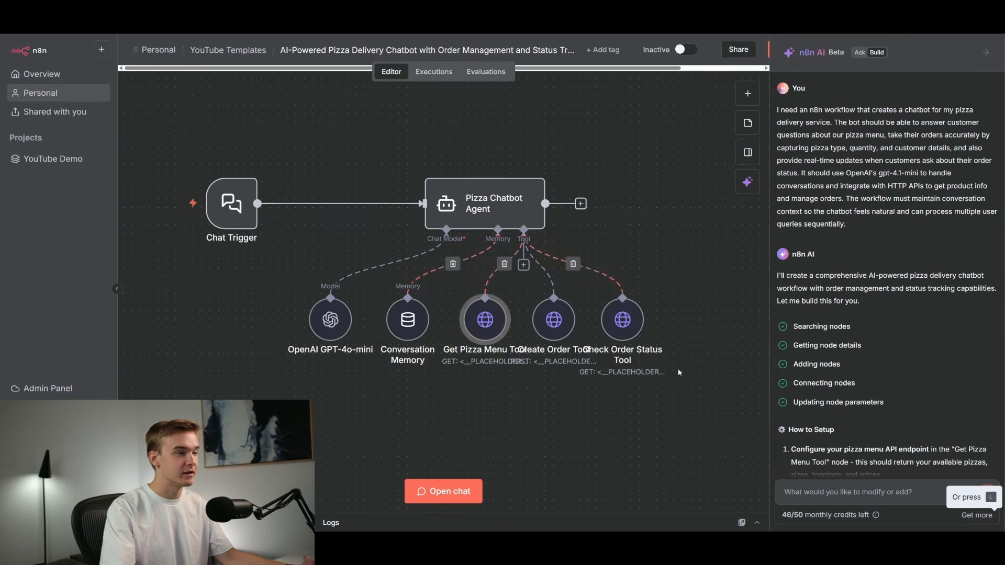
Read through the AI's How to Setup instructions and the pre-execution checklist, opening the Get Pizza Menu Tool item from it.
{"action": "scroll", "coordinate": [950, 306], "scroll_direction": "down", "scroll_amount": 10}
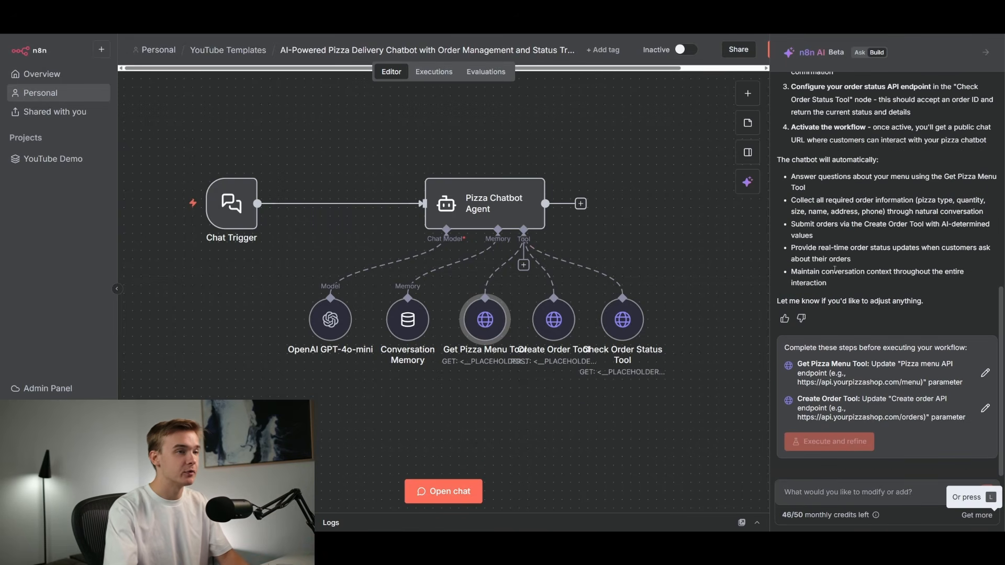
{"action": "mouse_move", "coordinate": [1001, 297]}
{"action": "left_mouse_down"}
{"action": "mouse_move", "coordinate": [1002, 240]}
{"action": "mouse_move", "coordinate": [1001, 298]}
{"action": "left_mouse_up"}
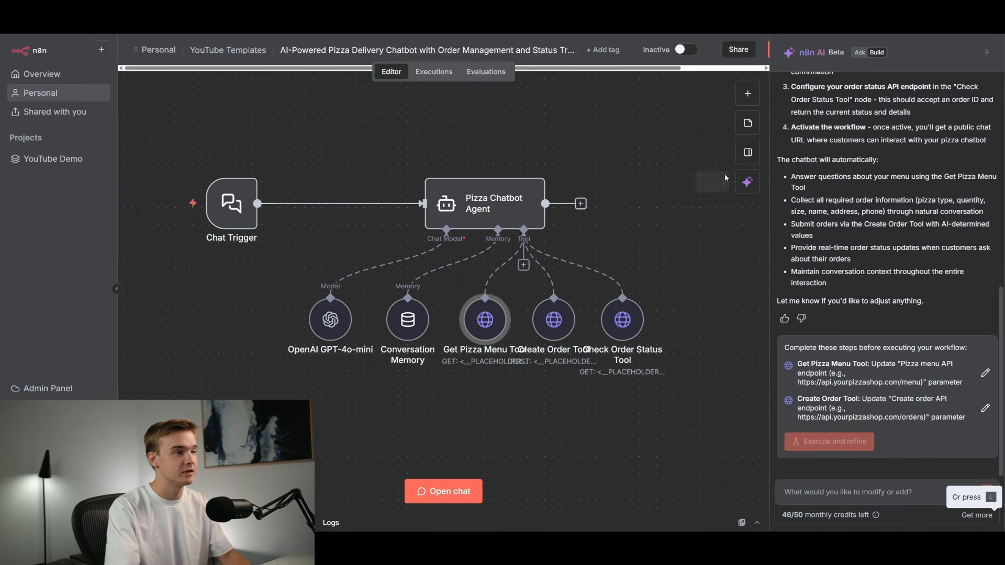
{"action": "scroll", "coordinate": [939, 310], "scroll_direction": "up", "scroll_amount": 2}
{"action": "scroll", "coordinate": [940, 310], "scroll_direction": "up", "scroll_amount": 4}
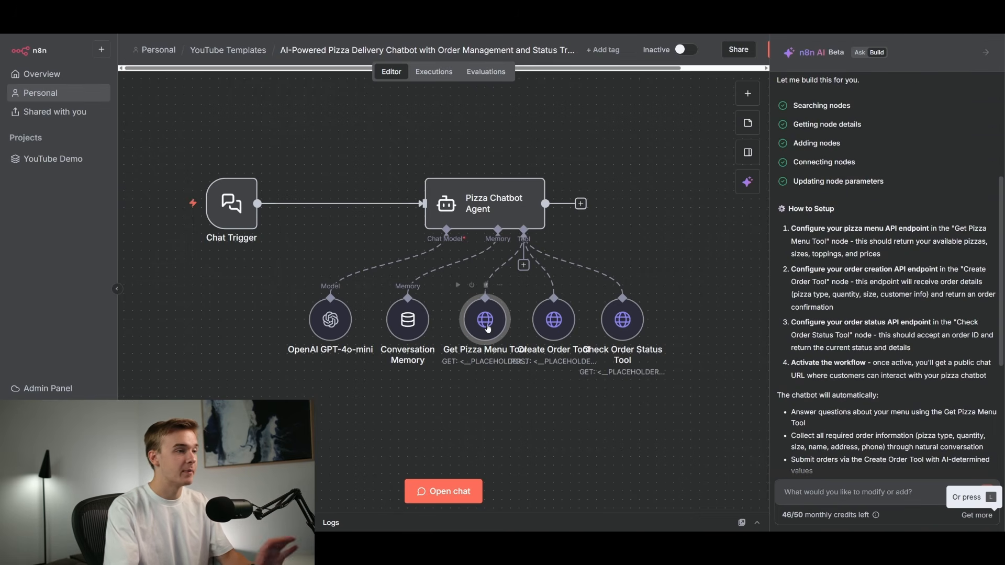
{"action": "scroll", "coordinate": [897, 369], "scroll_direction": "down", "scroll_amount": 5}
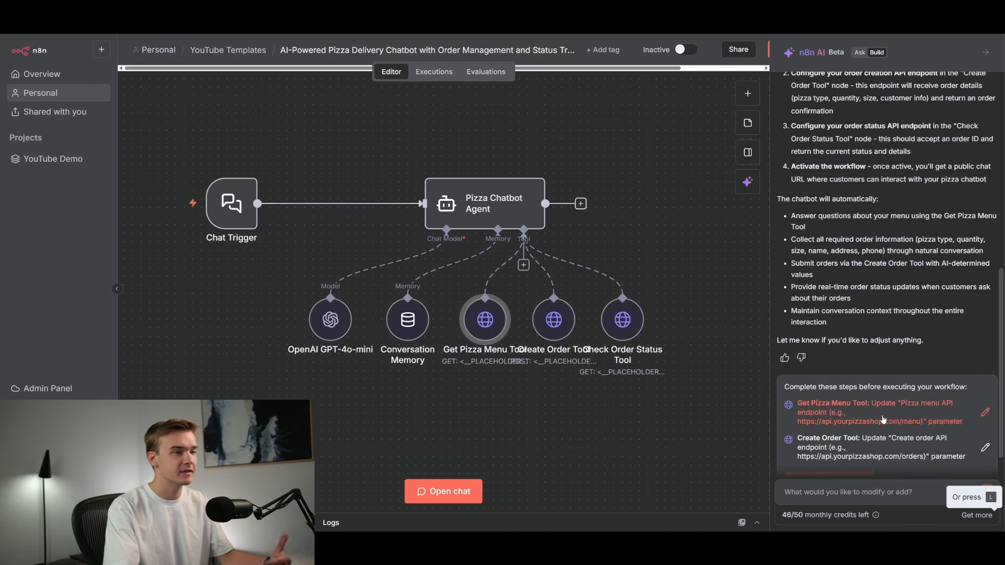
{"action": "scroll", "coordinate": [897, 368], "scroll_direction": "up", "scroll_amount": 3}
{"action": "scroll", "coordinate": [897, 368], "scroll_direction": "up", "scroll_amount": 2}
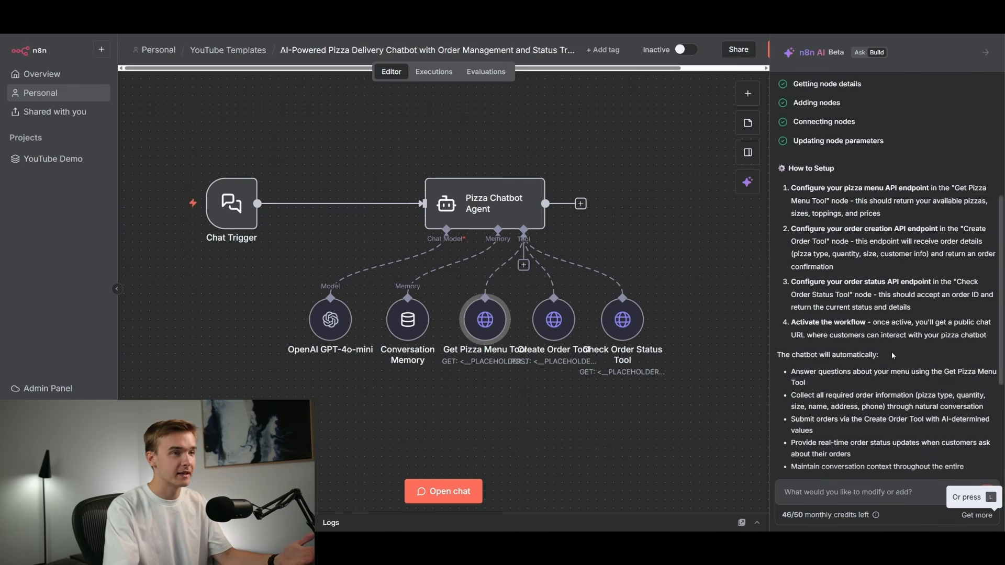
{"action": "scroll", "coordinate": [892, 354], "scroll_direction": "down", "scroll_amount": 1}
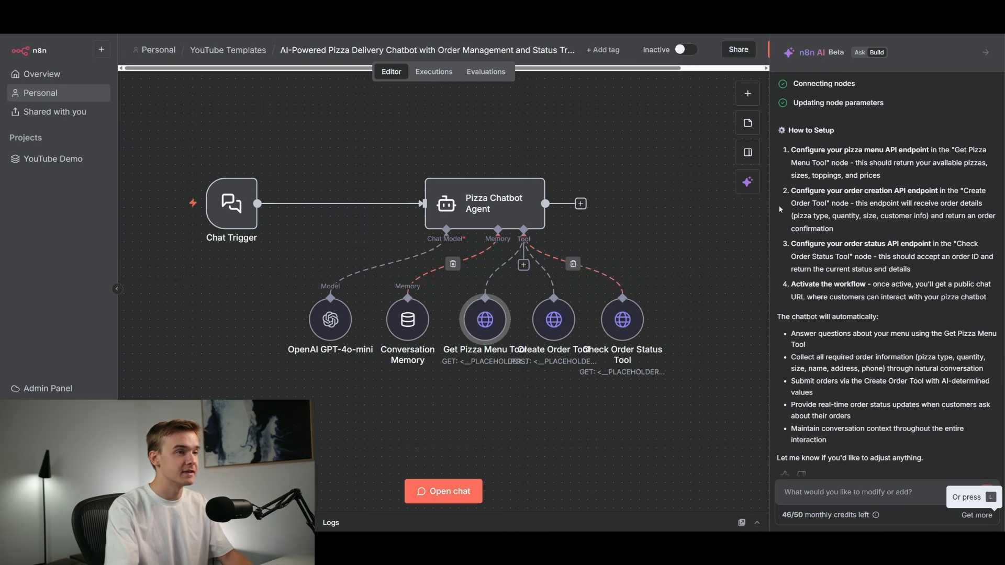
{"action": "left_click_drag", "start_coordinate": [778, 132], "coordinate": [888, 150]}
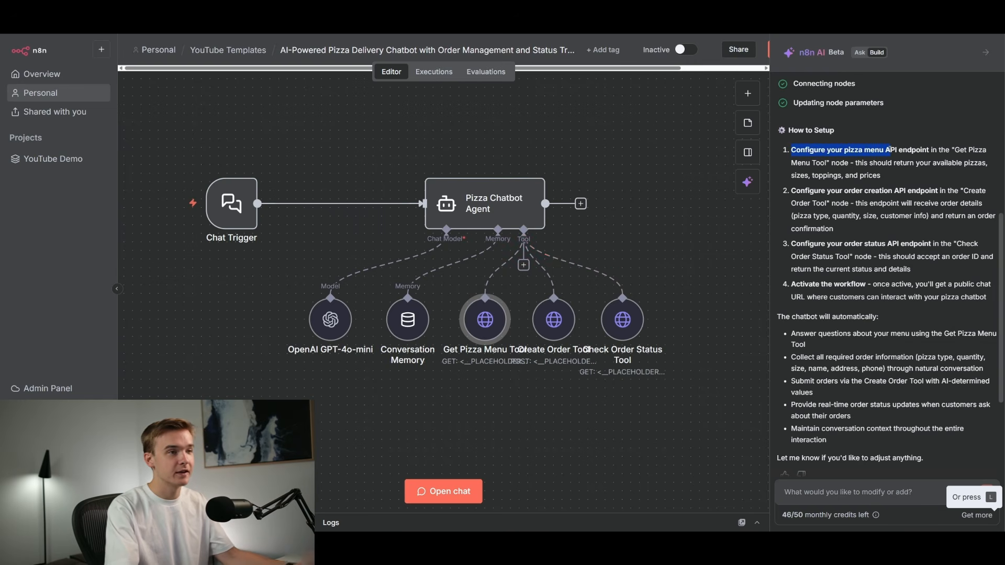
{"action": "left_click", "coordinate": [892, 151]}
{"action": "left_click_drag", "start_coordinate": [801, 192], "coordinate": [912, 192]}
{"action": "left_click", "coordinate": [919, 191]}
{"action": "scroll", "coordinate": [859, 210], "scroll_direction": "down", "scroll_amount": 2}
{"action": "left_click_drag", "start_coordinate": [813, 206], "coordinate": [864, 205]}
{"action": "left_click", "coordinate": [865, 205]}
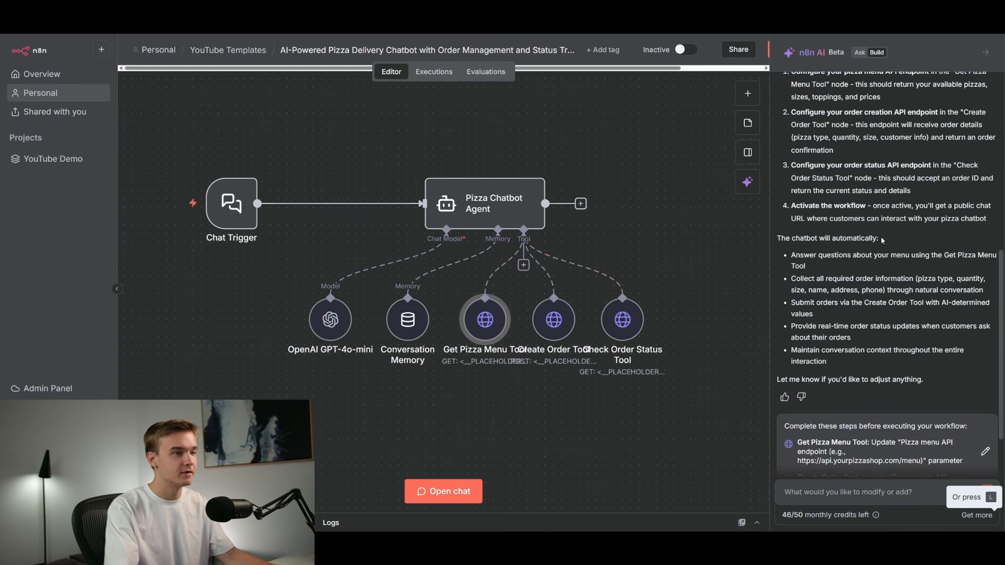
{"action": "scroll", "coordinate": [881, 220], "scroll_direction": "up", "scroll_amount": 2}
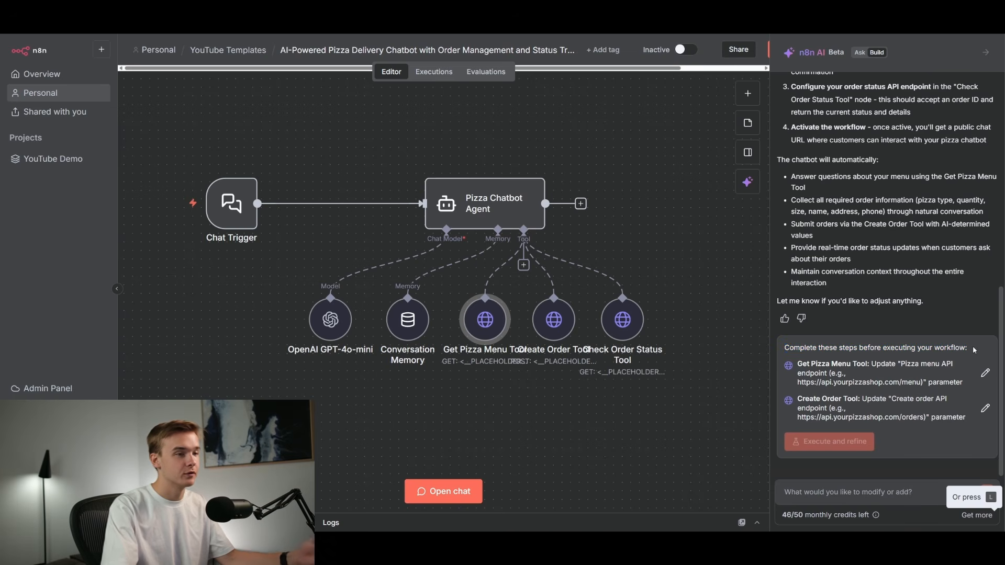
{"action": "left_click", "coordinate": [985, 373]}
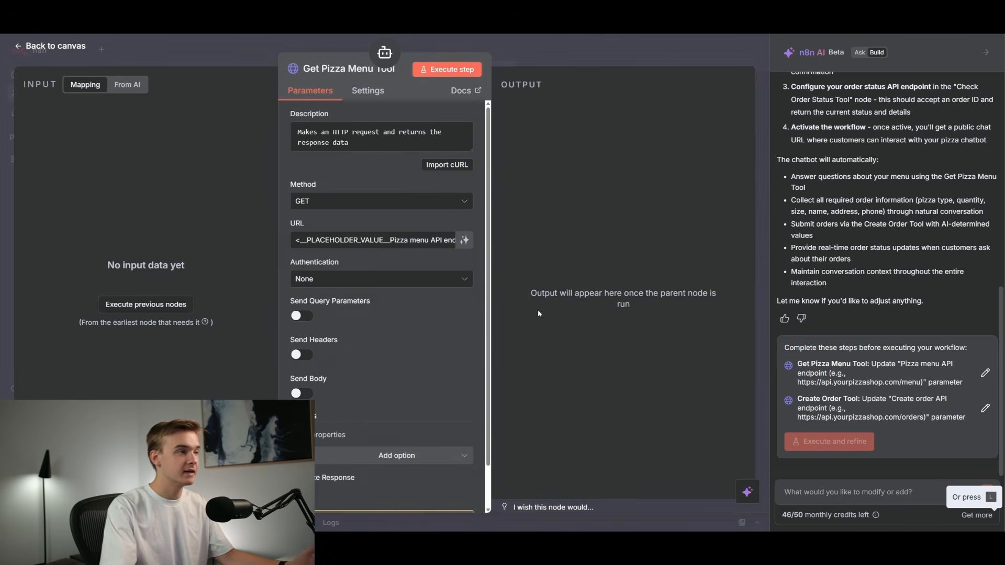
{"action": "key", "text": "Escape"}
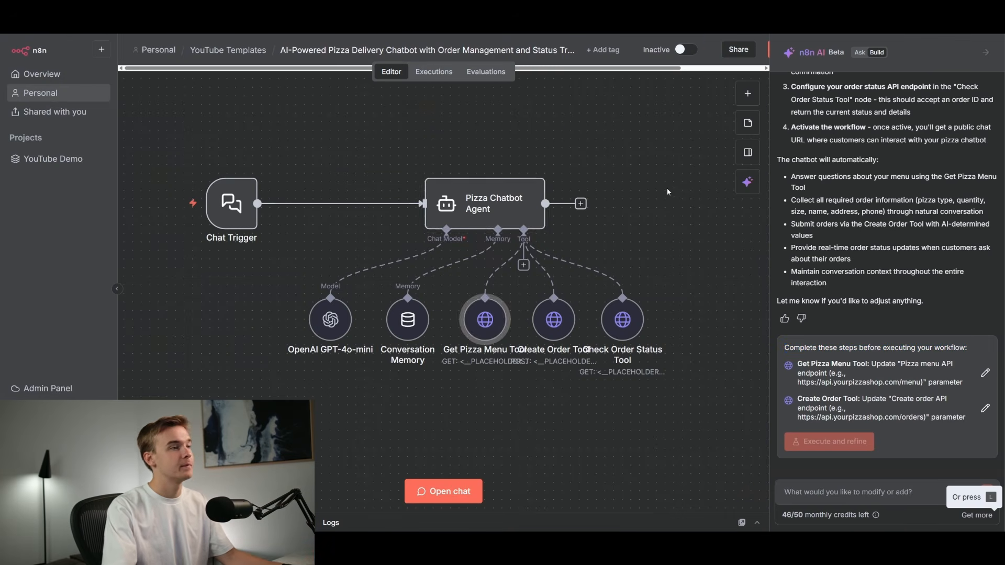
Open the Pizza Chatbot Agent node and read through its generated system message.
{"action": "double_click", "coordinate": [509, 209]}
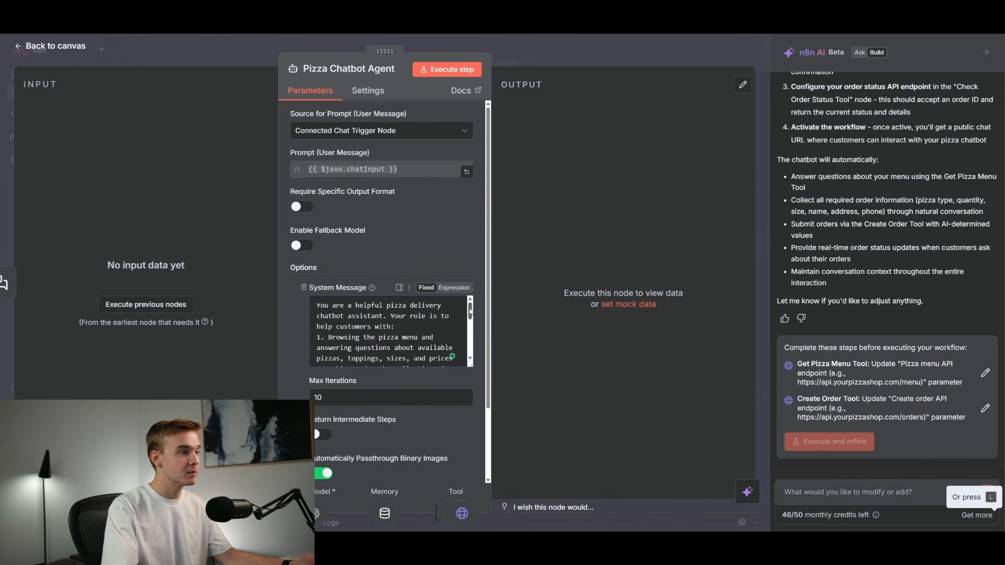
{"action": "left_click_drag", "start_coordinate": [470, 311], "coordinate": [470, 310]}
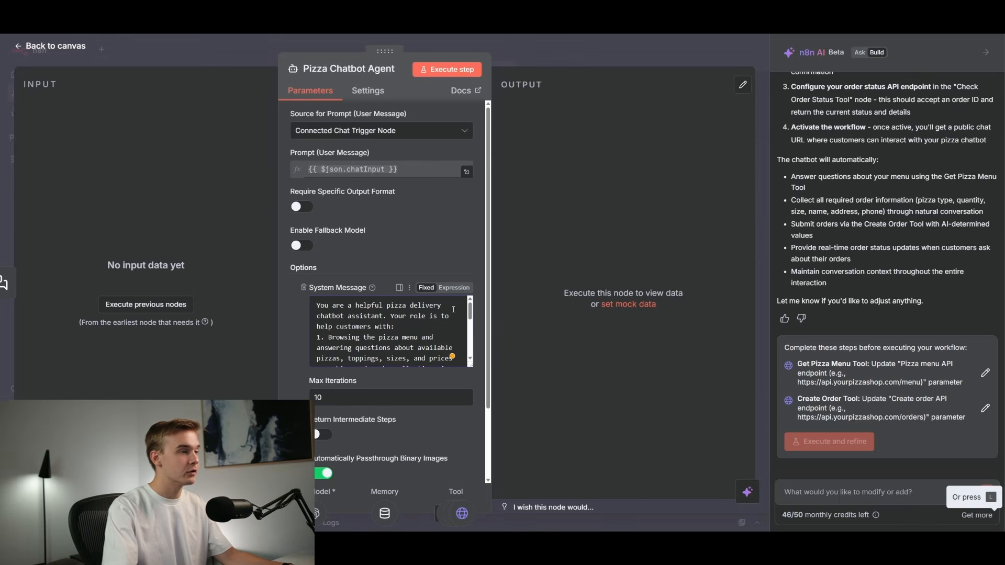
{"action": "left_click_drag", "start_coordinate": [470, 313], "coordinate": [470, 316]}
{"action": "left_click_drag", "start_coordinate": [333, 322], "coordinate": [470, 324]}
{"action": "left_click", "coordinate": [419, 322]}
{"action": "left_click", "coordinate": [454, 306]}
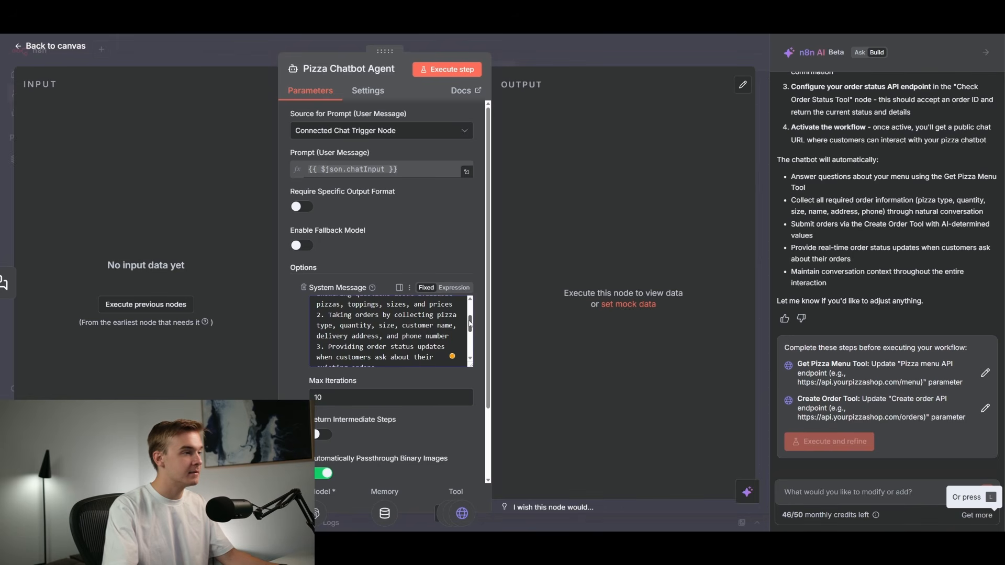
{"action": "scroll", "coordinate": [461, 325], "scroll_direction": "down", "scroll_amount": 2}
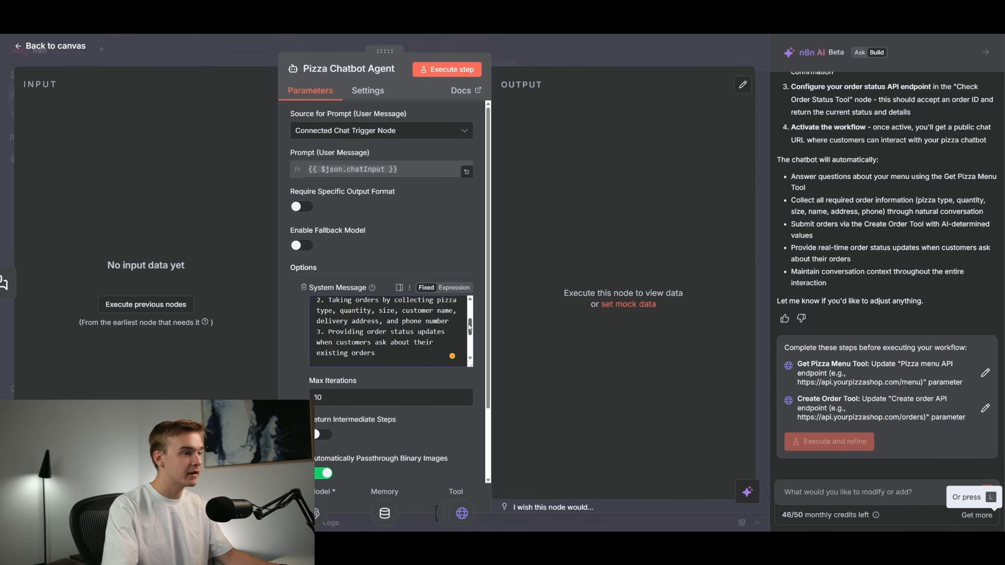
{"action": "left_click_drag", "start_coordinate": [325, 322], "coordinate": [454, 323]}
{"action": "left_click", "coordinate": [455, 323]}
{"action": "scroll", "coordinate": [395, 341], "scroll_direction": "up", "scroll_amount": 4}
{"action": "scroll", "coordinate": [395, 342], "scroll_direction": "down", "scroll_amount": 2}
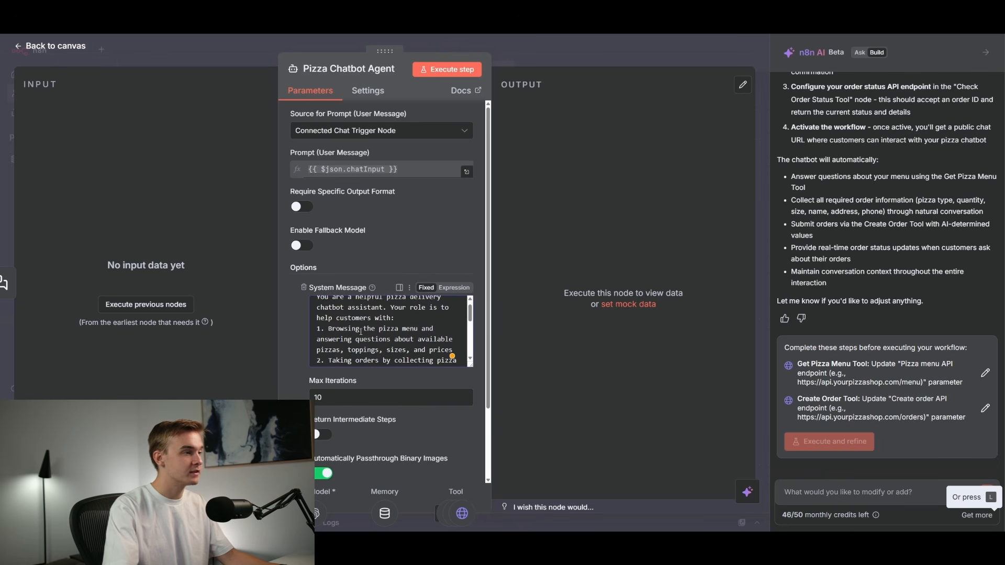
{"action": "scroll", "coordinate": [394, 341], "scroll_direction": "down", "scroll_amount": 2}
{"action": "scroll", "coordinate": [461, 324], "scroll_direction": "up", "scroll_amount": 5}
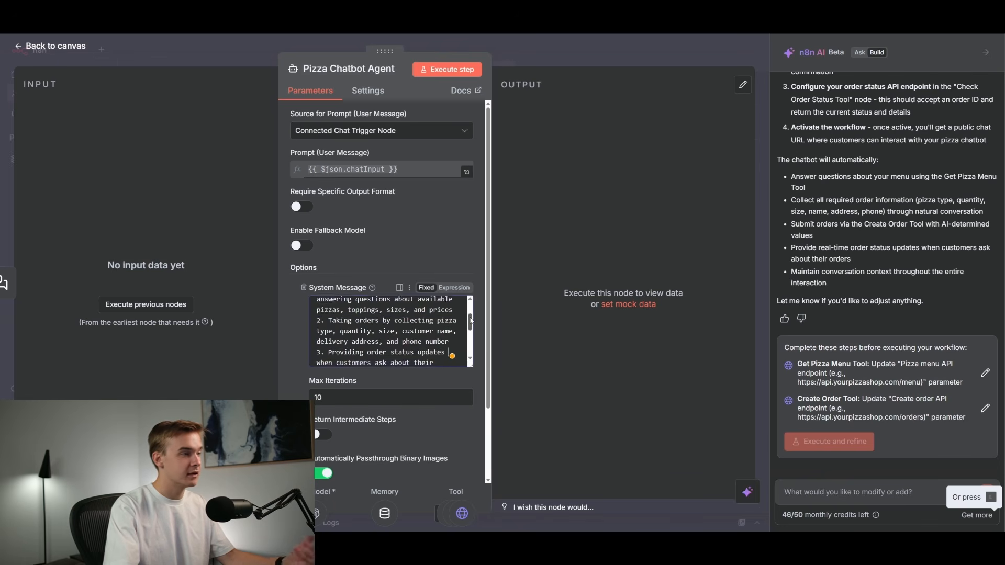
{"action": "key", "text": "Escape"}
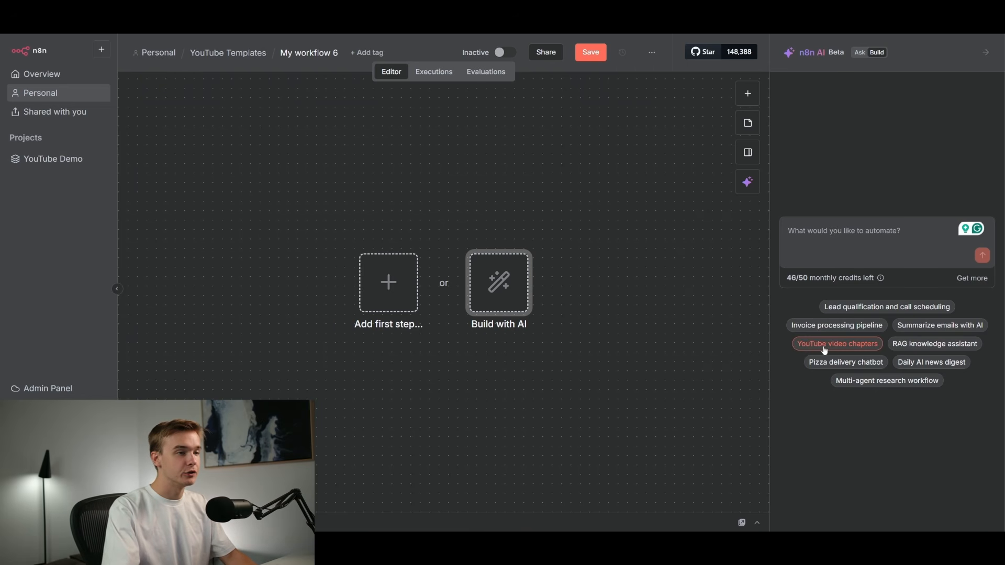
In a new empty workflow, pick the YouTube video chapters suggestion and send its prompt to the AI builder.
{"action": "left_click", "coordinate": [867, 354]}
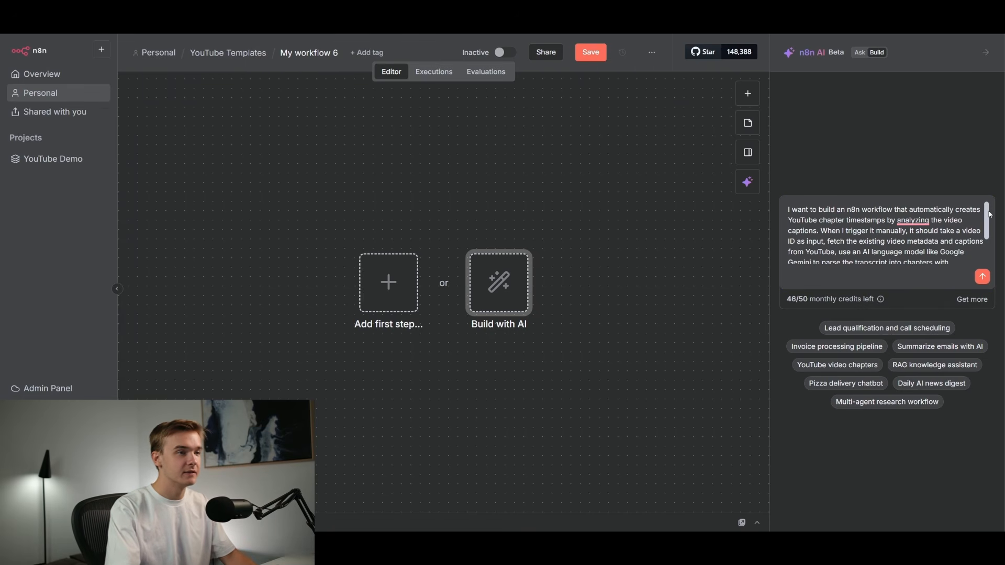
{"action": "scroll", "coordinate": [989, 214], "scroll_direction": "down", "scroll_amount": 1}
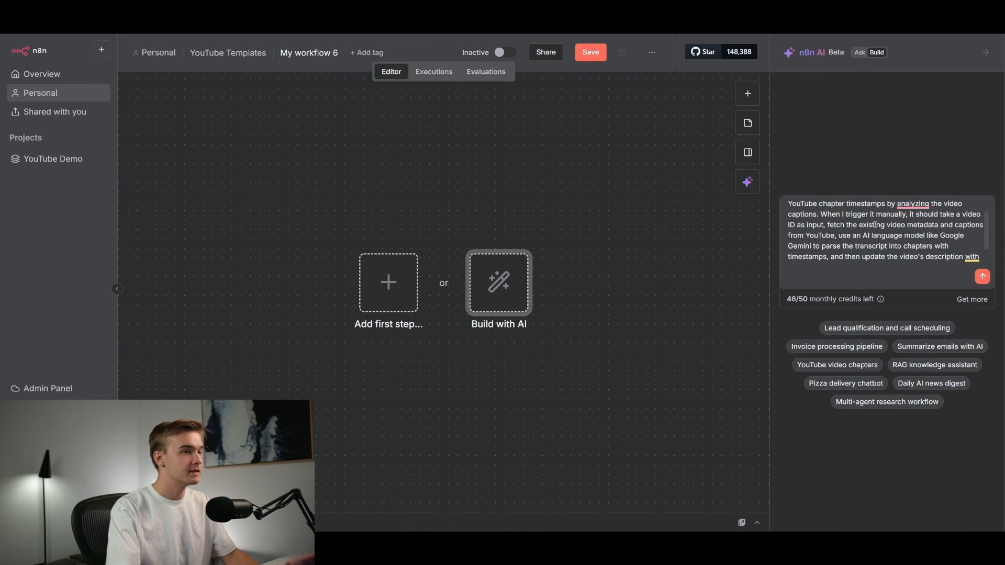
{"action": "scroll", "coordinate": [986, 221], "scroll_direction": "down", "scroll_amount": 2}
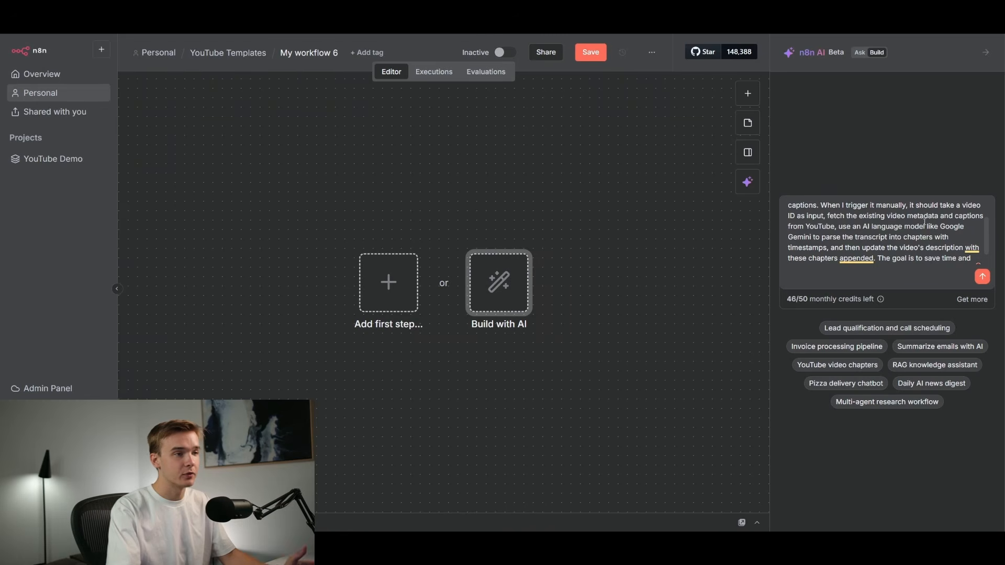
{"action": "scroll", "coordinate": [986, 234], "scroll_direction": "down", "scroll_amount": 1}
{"action": "left_click_drag", "start_coordinate": [986, 234], "coordinate": [987, 242]}
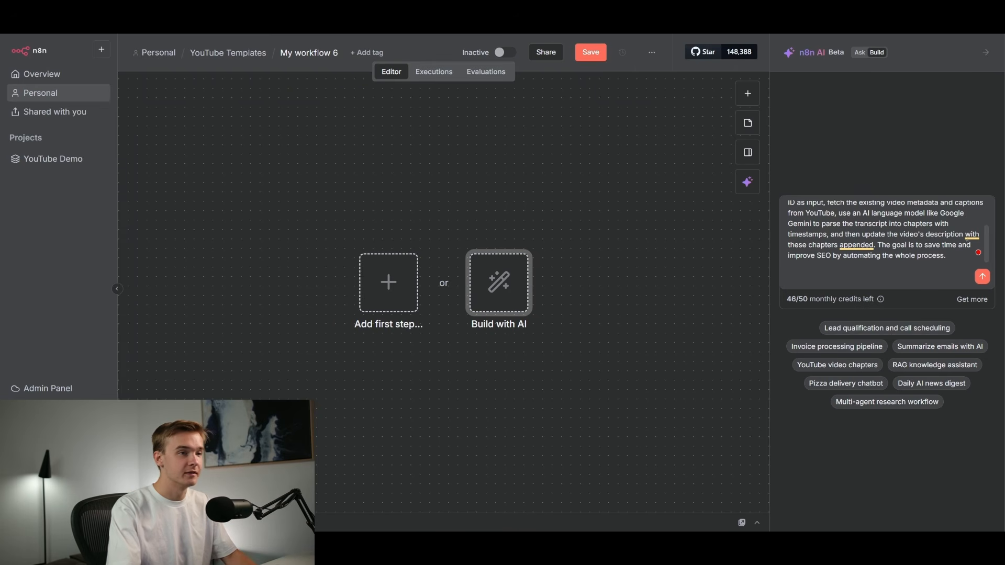
{"action": "scroll", "coordinate": [988, 236], "scroll_direction": "up", "scroll_amount": 3}
{"action": "left_click", "coordinate": [983, 278]}
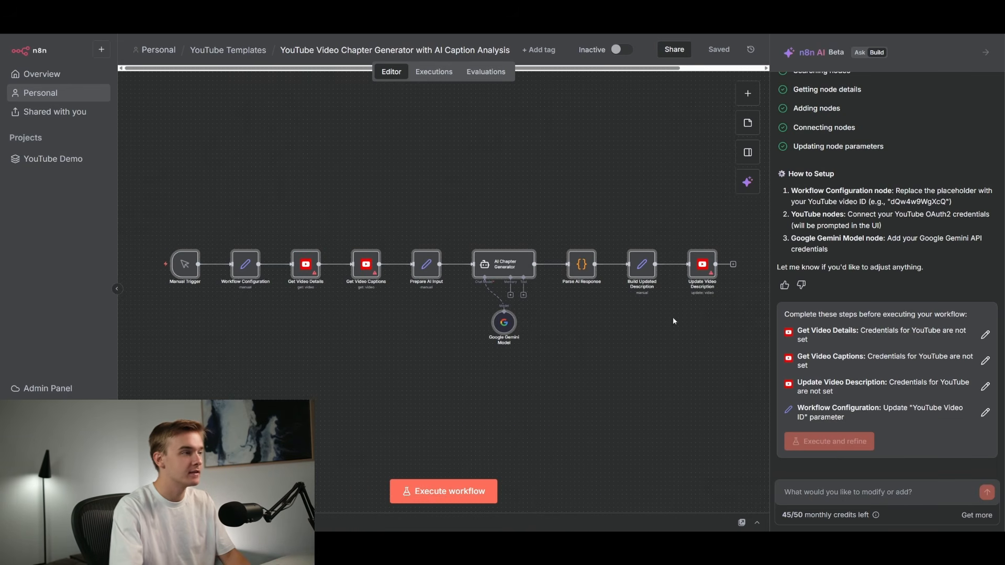
Zoom into the generated YouTube chapter workflow and inspect the Manual Trigger and Workflow Configuration nodes.
{"action": "scroll", "coordinate": [155, 269], "scroll_direction": "up", "scroll_amount": 3}
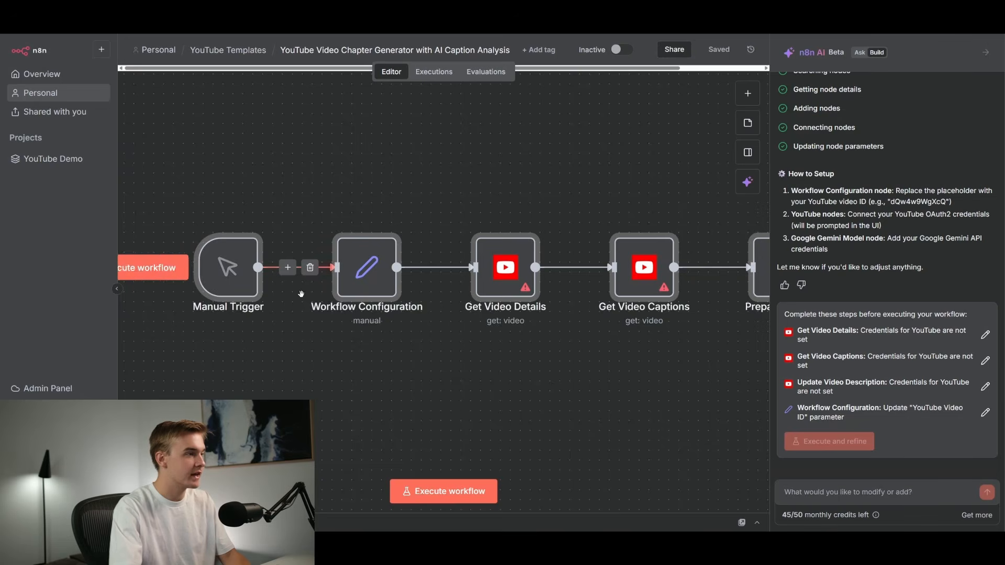
{"action": "scroll", "coordinate": [258, 278], "scroll_direction": "down", "scroll_amount": 3}
{"action": "double_click", "coordinate": [258, 281]}
{"action": "key", "text": "Escape"}
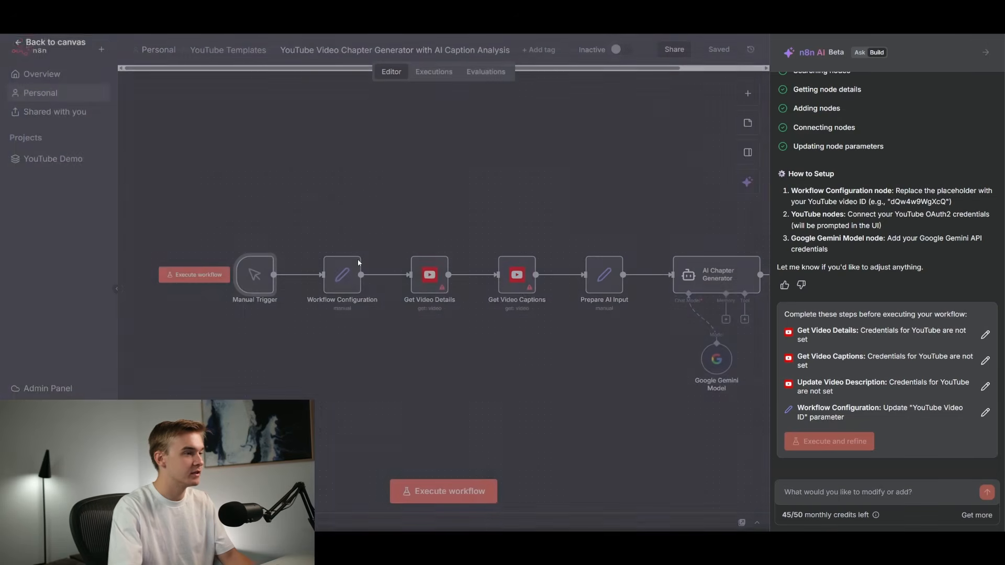
{"action": "scroll", "coordinate": [256, 290], "scroll_direction": "up", "scroll_amount": 2}
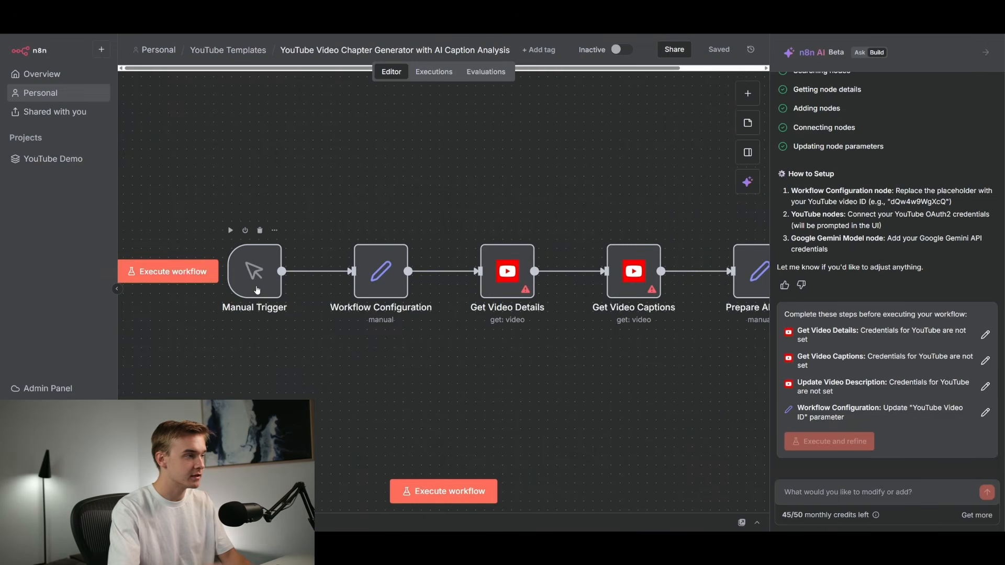
{"action": "scroll", "coordinate": [253, 272], "scroll_direction": "down", "scroll_amount": 2}
{"action": "scroll", "coordinate": [246, 259], "scroll_direction": "up", "scroll_amount": 2}
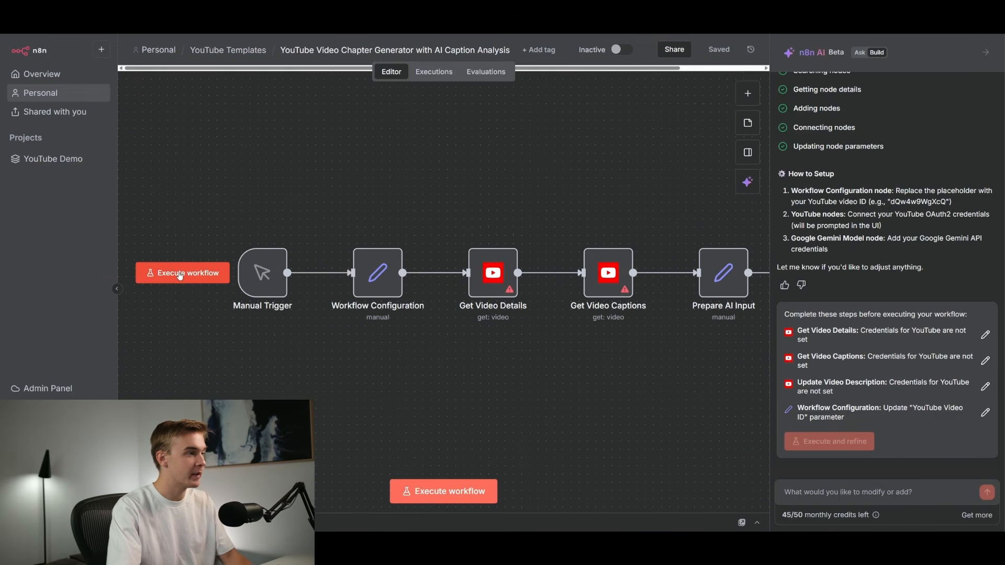
{"action": "scroll", "coordinate": [208, 286], "scroll_direction": "down", "scroll_amount": 2}
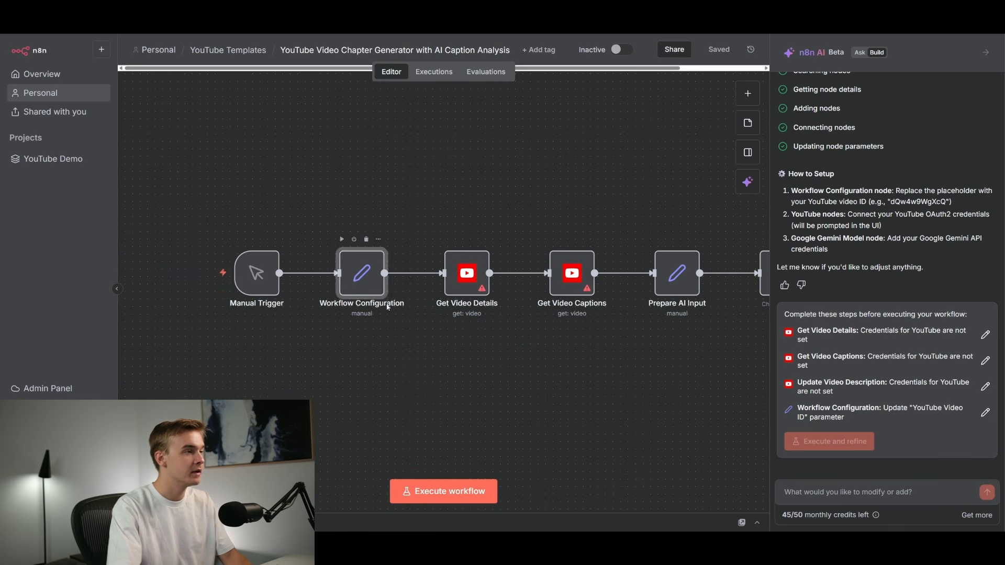
{"action": "double_click", "coordinate": [364, 287]}
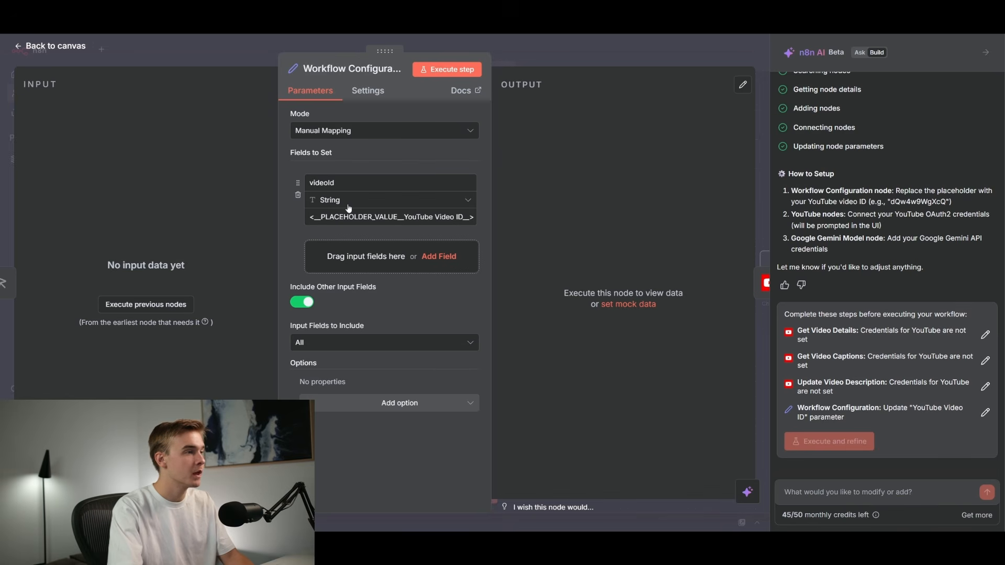
{"action": "left_click", "coordinate": [539, 58]}
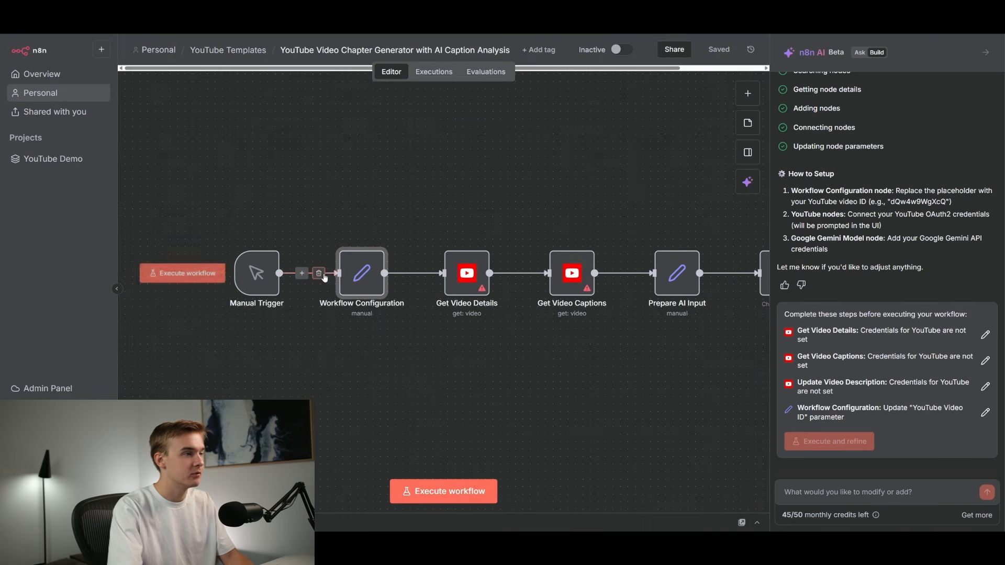
{"action": "scroll", "coordinate": [579, 215], "scroll_direction": "down", "scroll_amount": 1}
{"action": "left_click_drag", "start_coordinate": [546, 225], "coordinate": [368, 217]}
{"action": "scroll", "coordinate": [321, 213], "scroll_direction": "up", "scroll_amount": 2}
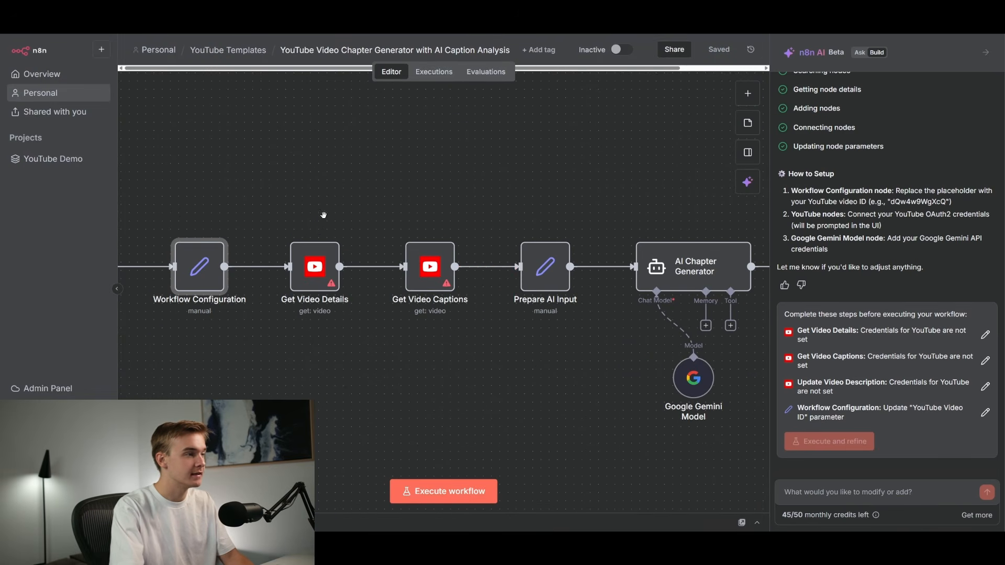
Open the Get Video Details node and review its credential options, resource, operation, video ID and fields.
{"action": "double_click", "coordinate": [314, 266]}
{"action": "left_click", "coordinate": [403, 127]}
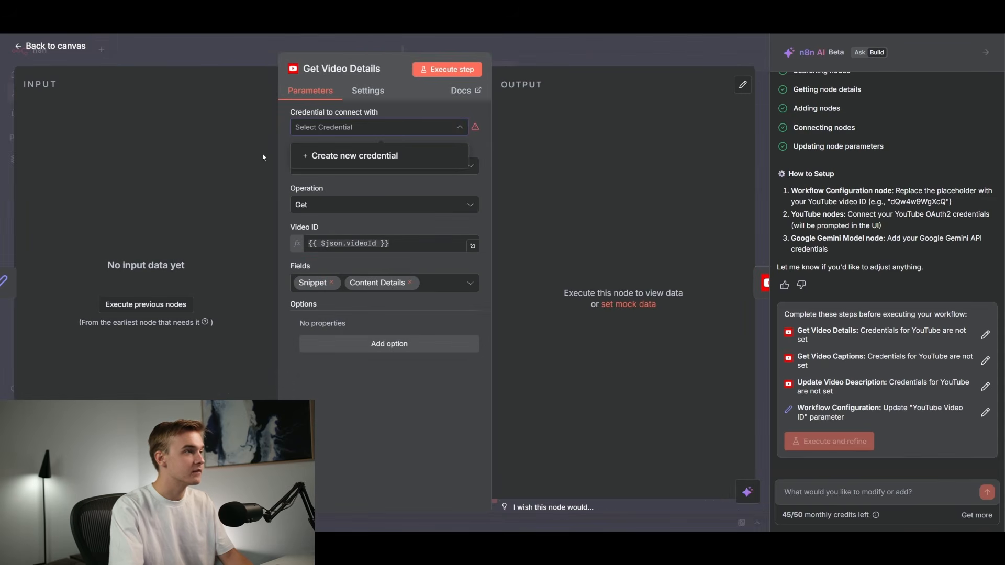
{"action": "left_click", "coordinate": [404, 127]}
{"action": "left_click", "coordinate": [392, 134]}
{"action": "left_click", "coordinate": [547, 93]}
{"action": "left_click", "coordinate": [553, 57]}
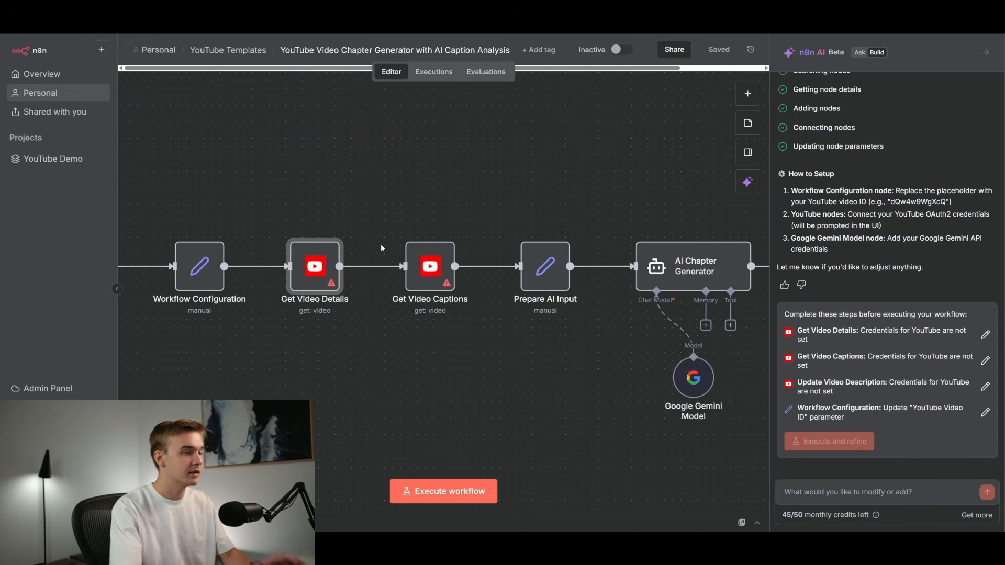
{"action": "scroll", "coordinate": [376, 237], "scroll_direction": "down", "scroll_amount": 3}
{"action": "scroll", "coordinate": [376, 237], "scroll_direction": "up", "scroll_amount": 3}
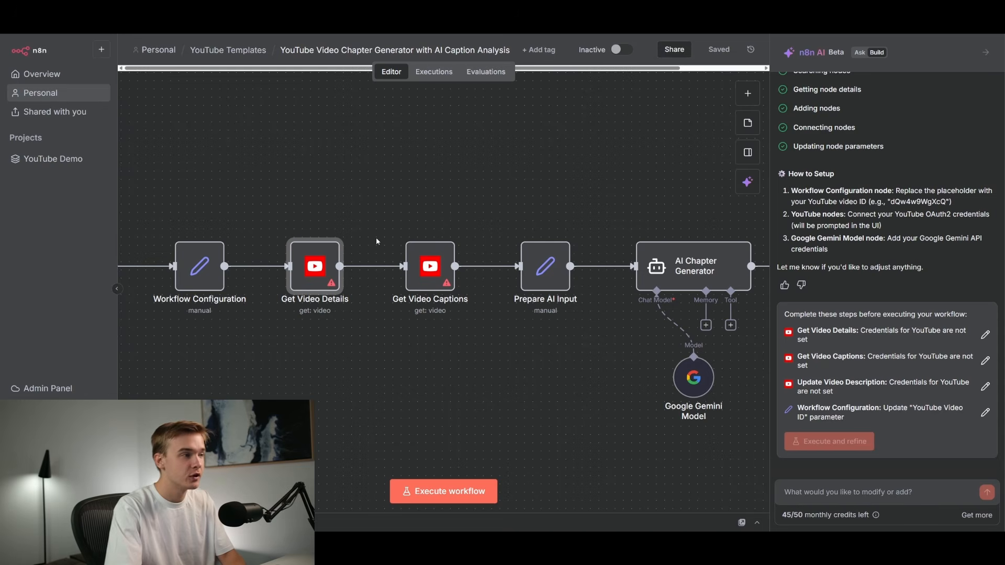
{"action": "double_click", "coordinate": [318, 267]}
{"action": "left_click", "coordinate": [350, 127]}
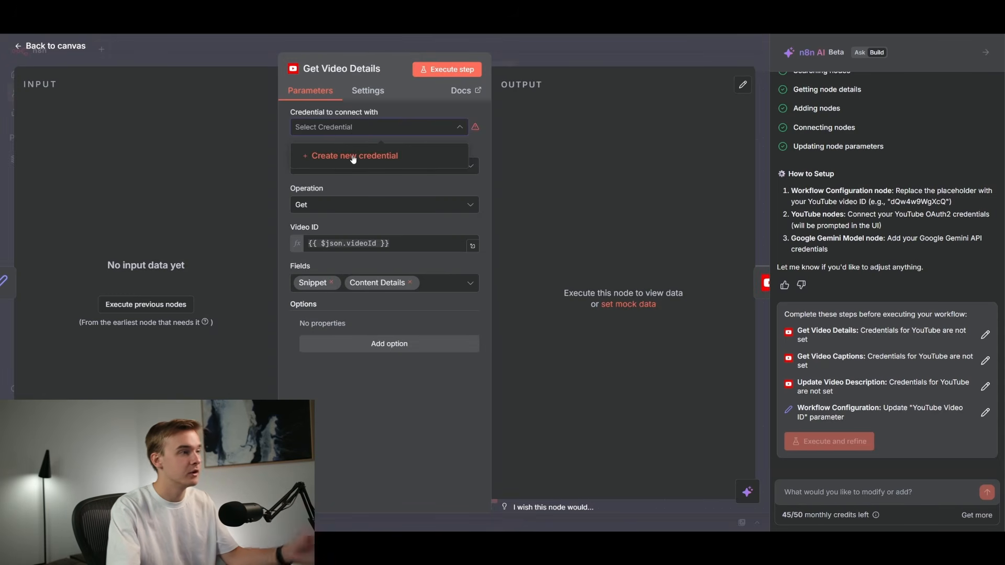
{"action": "left_click", "coordinate": [394, 111]}
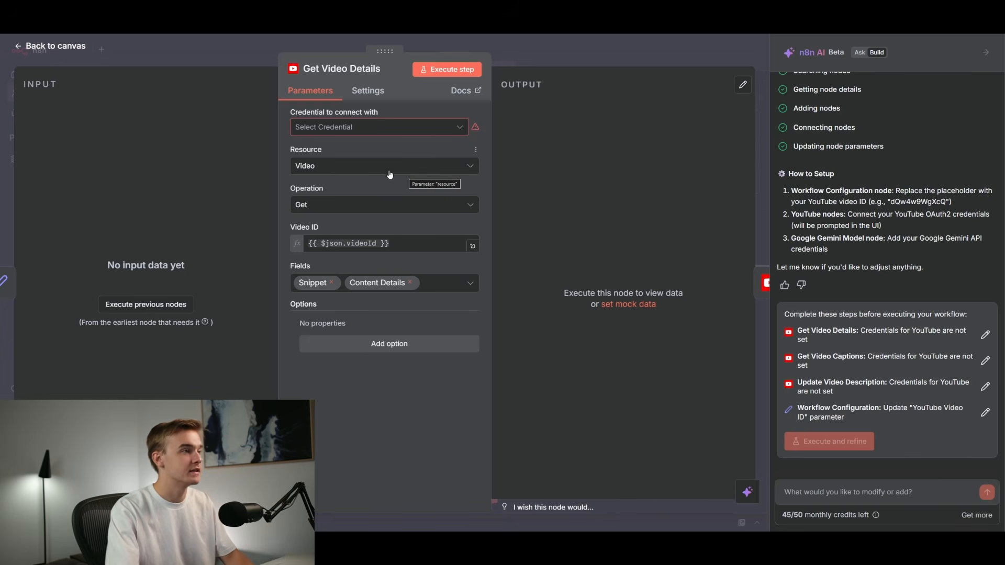
{"action": "key", "text": "Escape"}
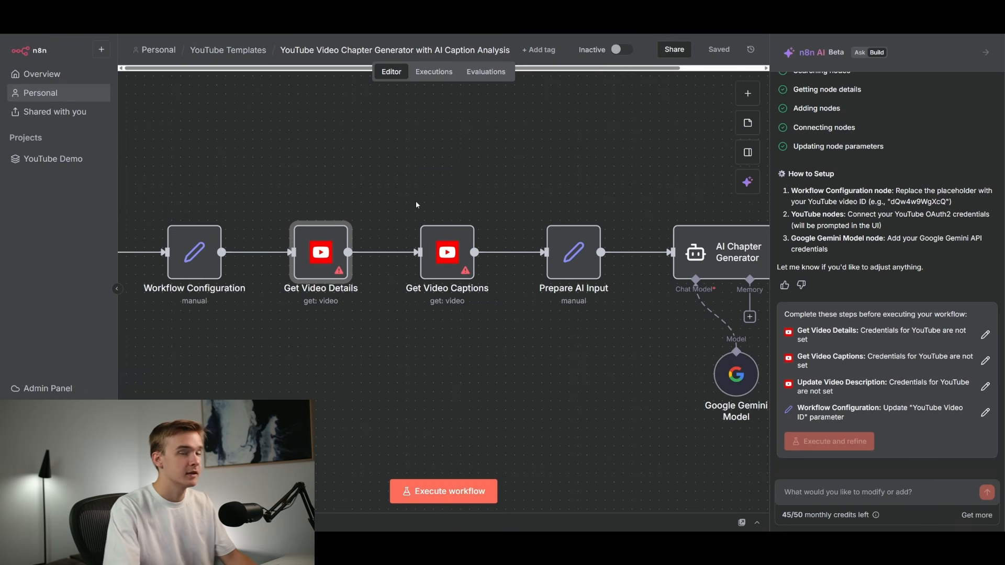
{"action": "double_click", "coordinate": [319, 261]}
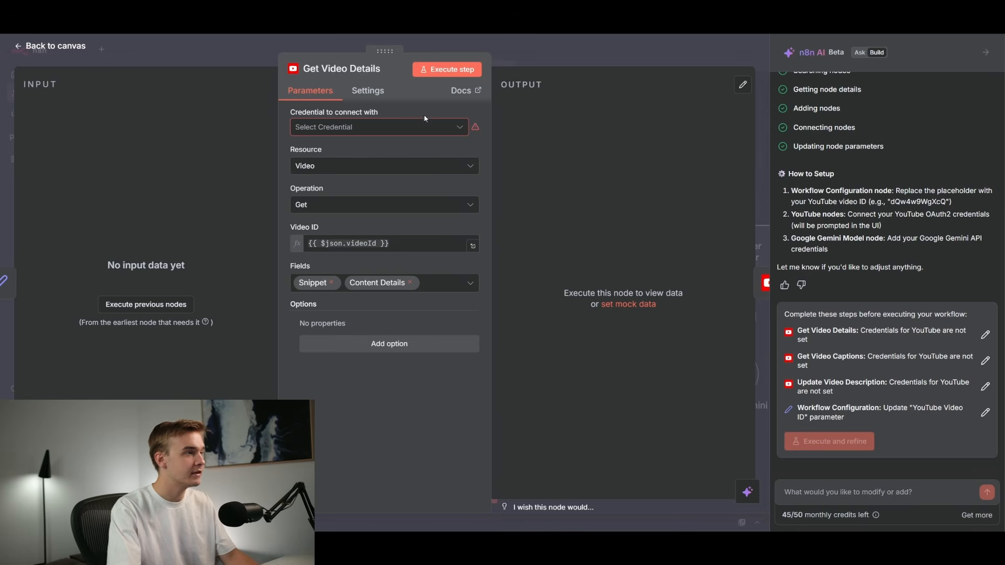
{"action": "key", "text": "Escape"}
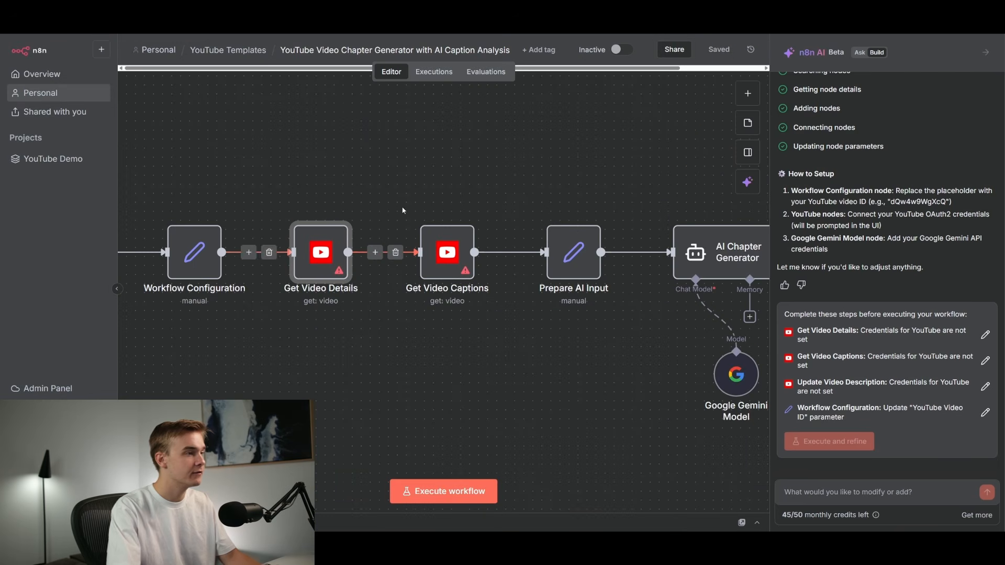
Open the Get Video Captions node to review its video ID expression and parameters.
{"action": "double_click", "coordinate": [449, 266]}
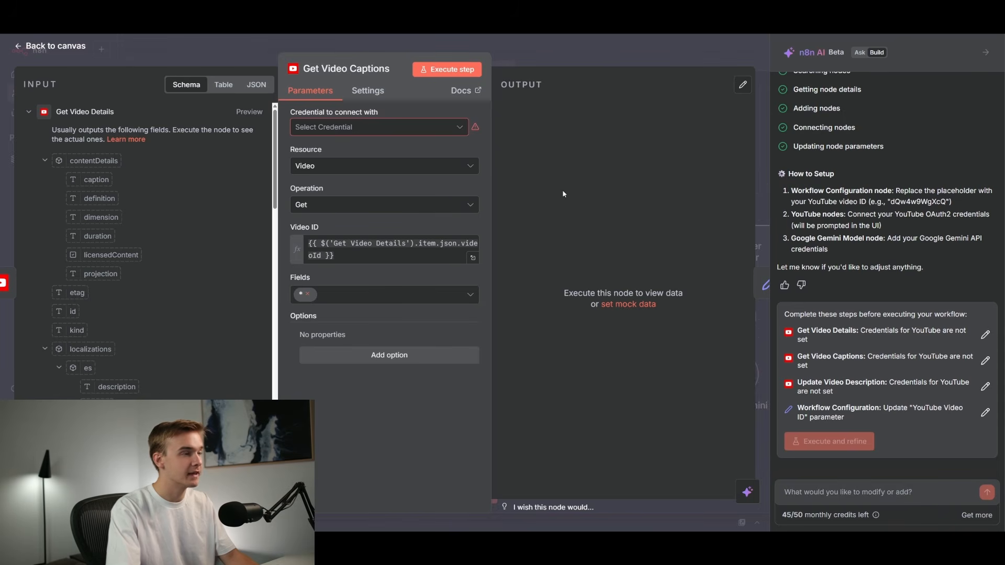
{"action": "left_click", "coordinate": [557, 57]}
{"action": "scroll", "coordinate": [304, 229], "scroll_direction": "down", "scroll_amount": 2}
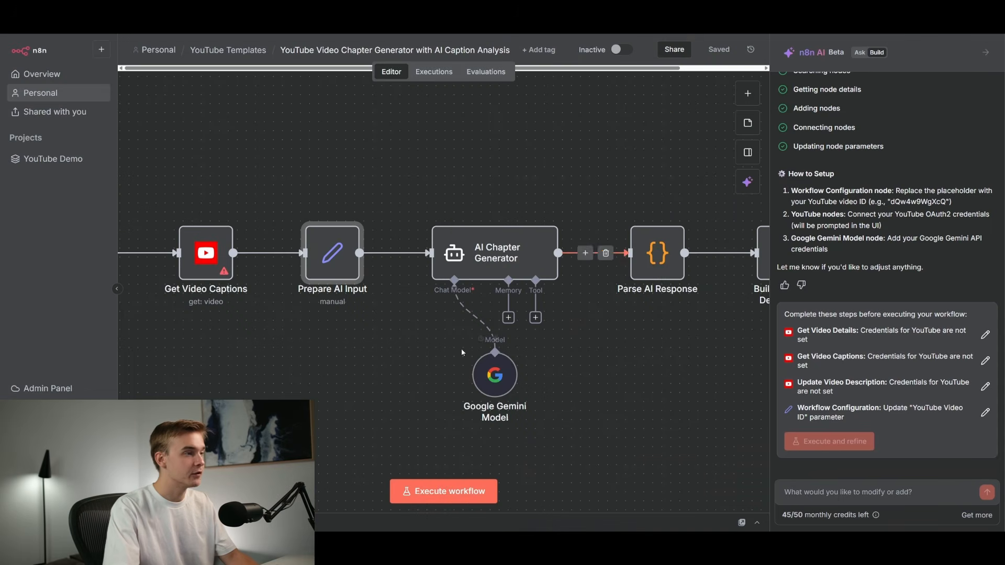
Open the Prepare AI Input node to review its transcript, videoTitle and currentDescription field mappings.
{"action": "double_click", "coordinate": [337, 260]}
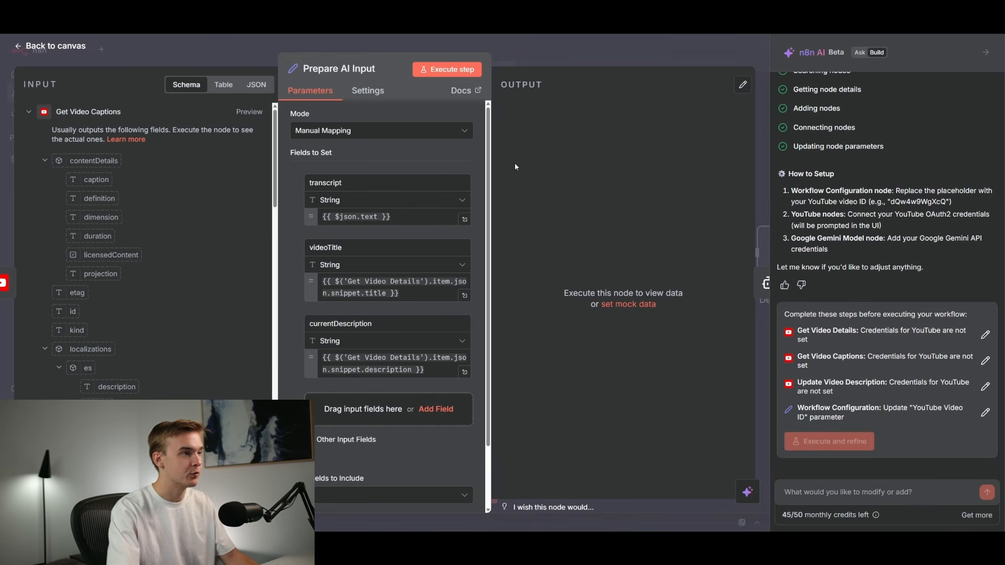
{"action": "key", "text": "Escape"}
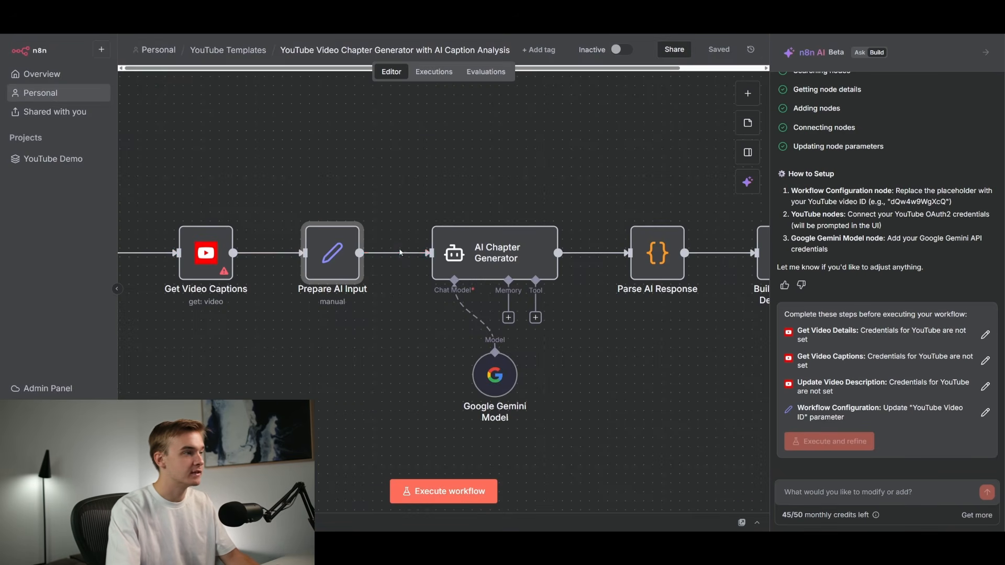
{"action": "double_click", "coordinate": [317, 263]}
{"action": "key", "text": "Escape"}
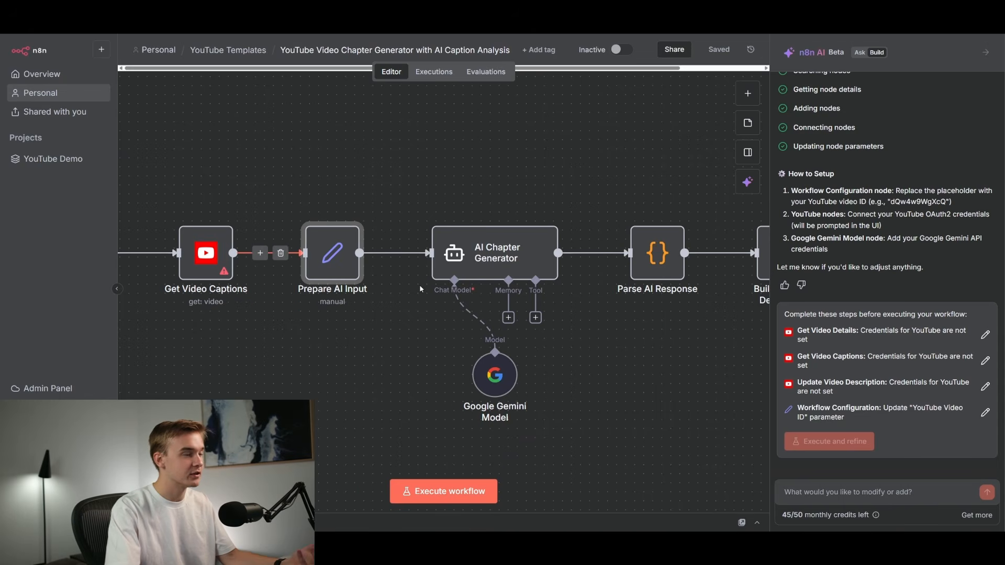
Open the AI Chapter Generator node and expand its prompt to read the full user message.
{"action": "double_click", "coordinate": [540, 260]}
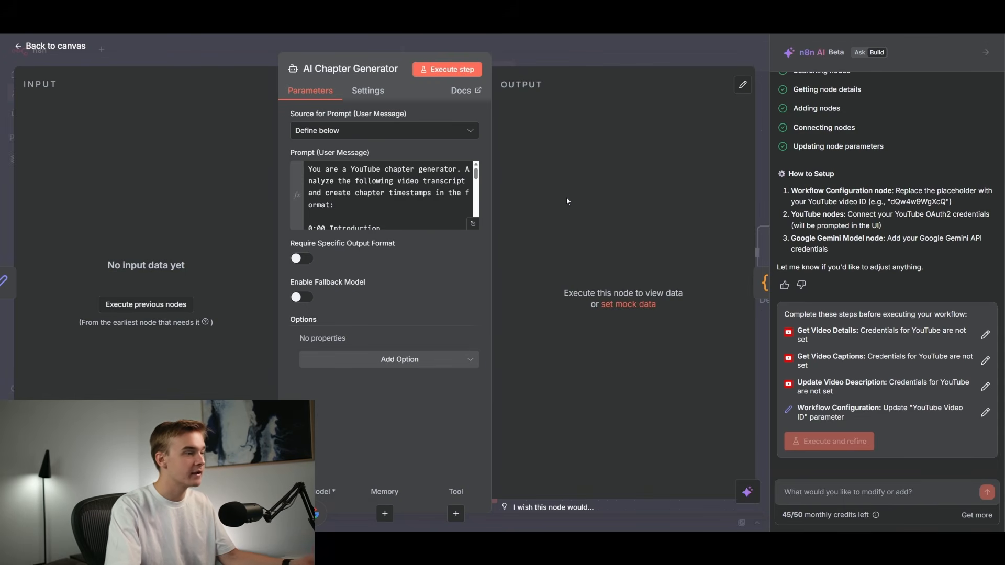
{"action": "left_click", "coordinate": [474, 225]}
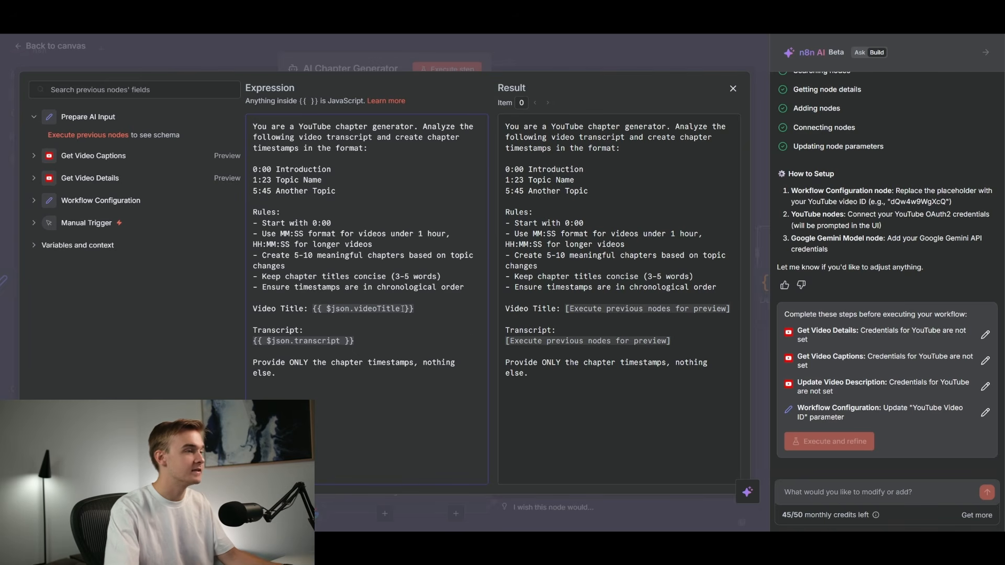
{"action": "left_click", "coordinate": [734, 89]}
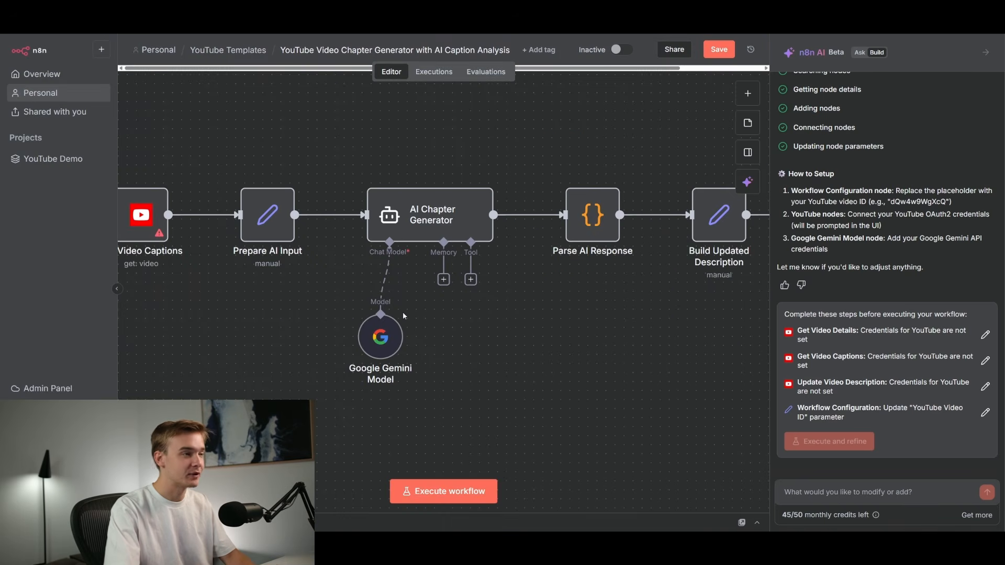
{"action": "scroll", "coordinate": [300, 296], "scroll_direction": "down", "scroll_amount": 2}
{"action": "scroll", "coordinate": [481, 297], "scroll_direction": "up", "scroll_amount": 2}
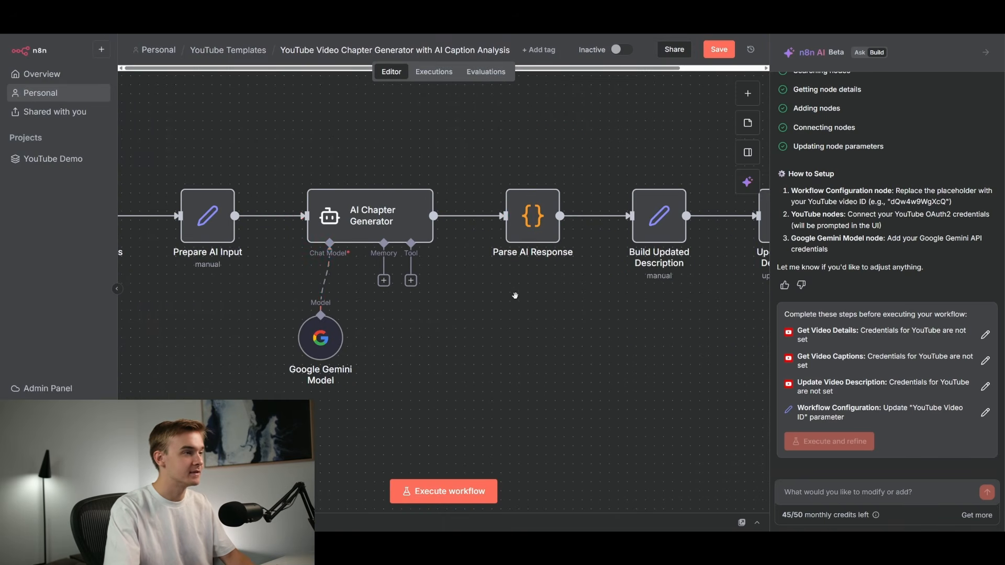
{"action": "scroll", "coordinate": [511, 299], "scroll_direction": "down", "scroll_amount": 3}
{"action": "scroll", "coordinate": [559, 302], "scroll_direction": "up", "scroll_amount": 2}
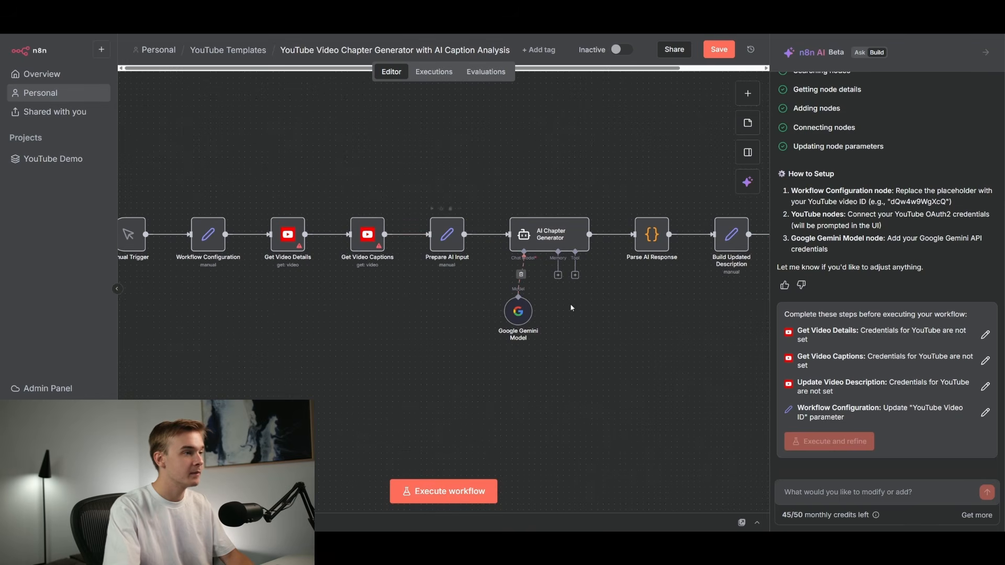
{"action": "scroll", "coordinate": [557, 302], "scroll_direction": "up", "scroll_amount": 2}
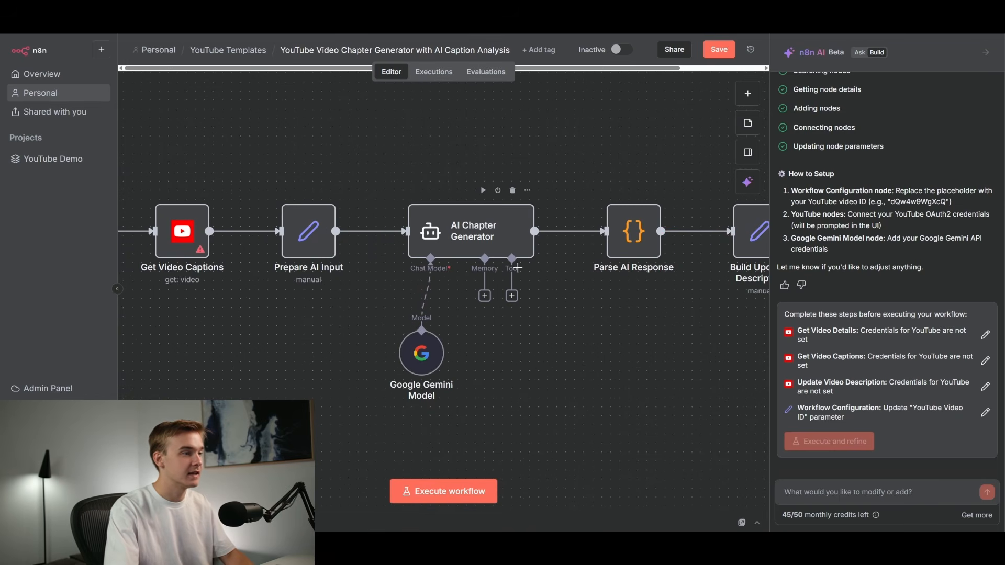
{"action": "scroll", "coordinate": [518, 268], "scroll_direction": "down", "scroll_amount": 2}
{"action": "scroll", "coordinate": [362, 318], "scroll_direction": "up", "scroll_amount": 2}
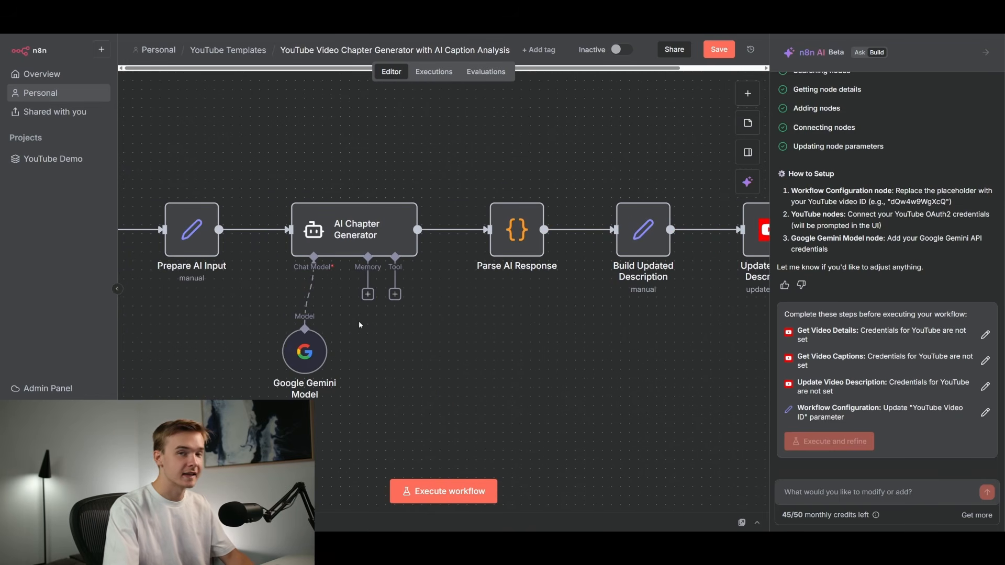
{"action": "scroll", "coordinate": [359, 321], "scroll_direction": "down", "scroll_amount": 1}
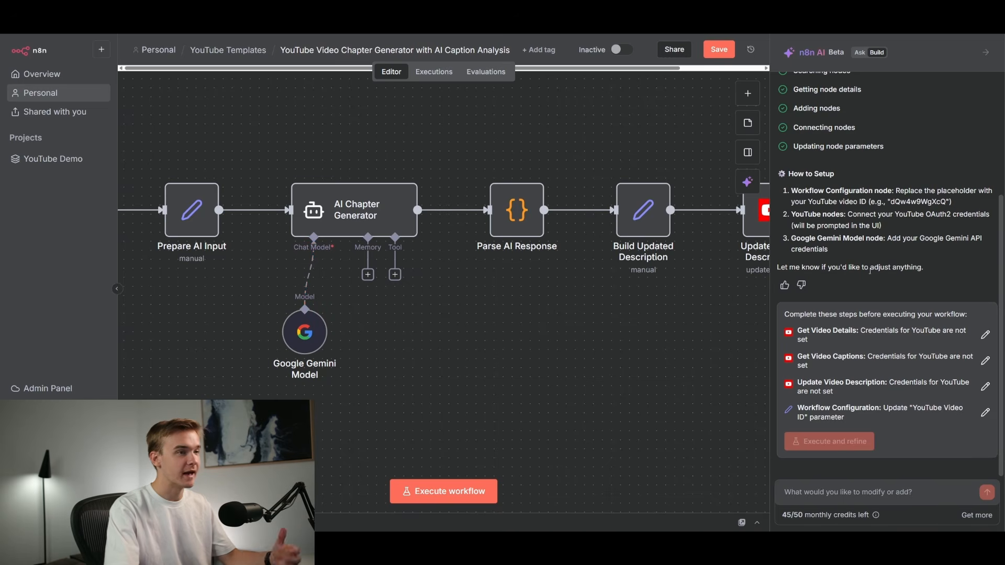
{"action": "scroll", "coordinate": [821, 267], "scroll_direction": "up", "scroll_amount": 3}
{"action": "scroll", "coordinate": [820, 268], "scroll_direction": "down", "scroll_amount": 3}
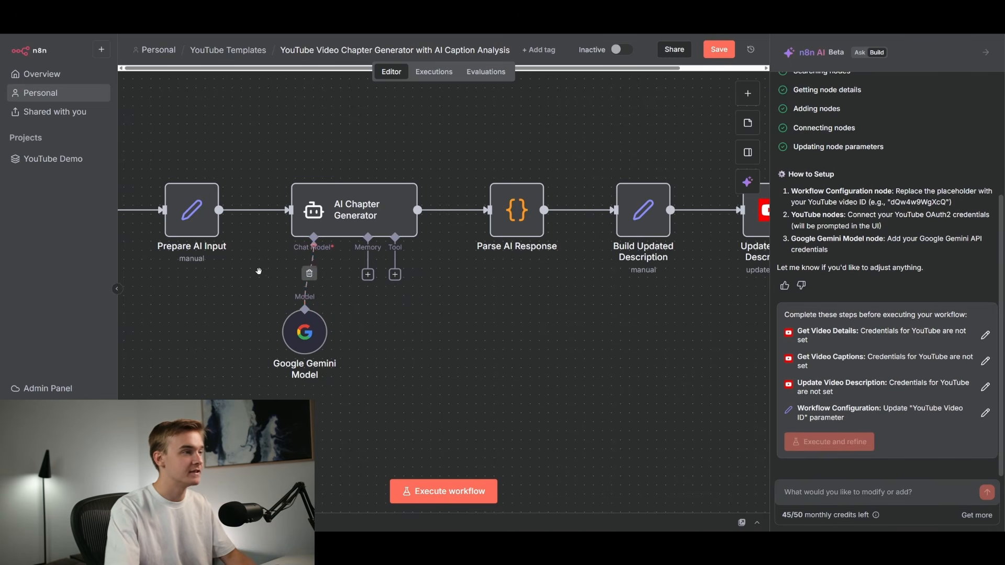
{"action": "scroll", "coordinate": [267, 274], "scroll_direction": "down", "scroll_amount": 3}
{"action": "scroll", "coordinate": [403, 281], "scroll_direction": "up", "scroll_amount": 2}
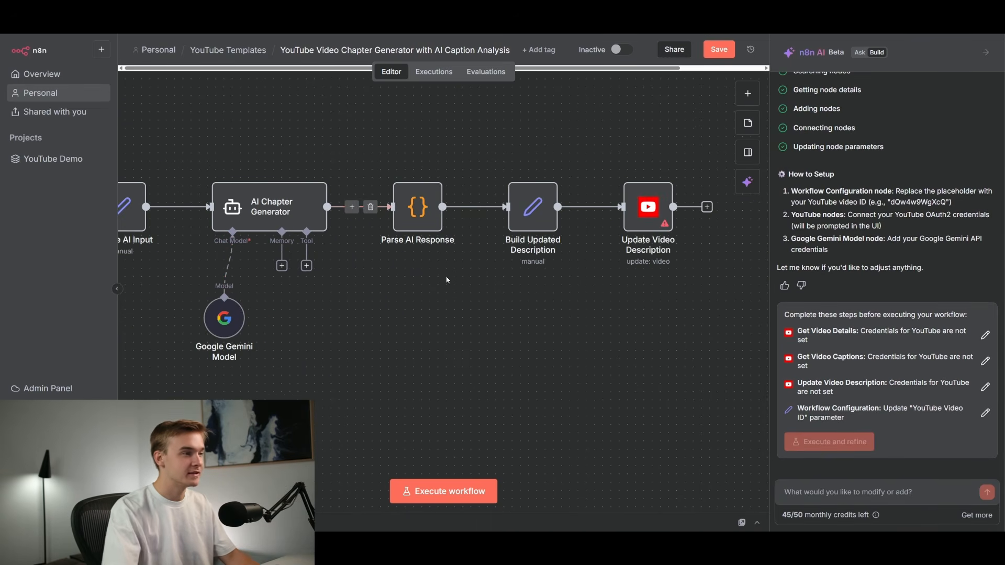
Open the Parse AI Response node to read its JavaScript code.
{"action": "double_click", "coordinate": [416, 210]}
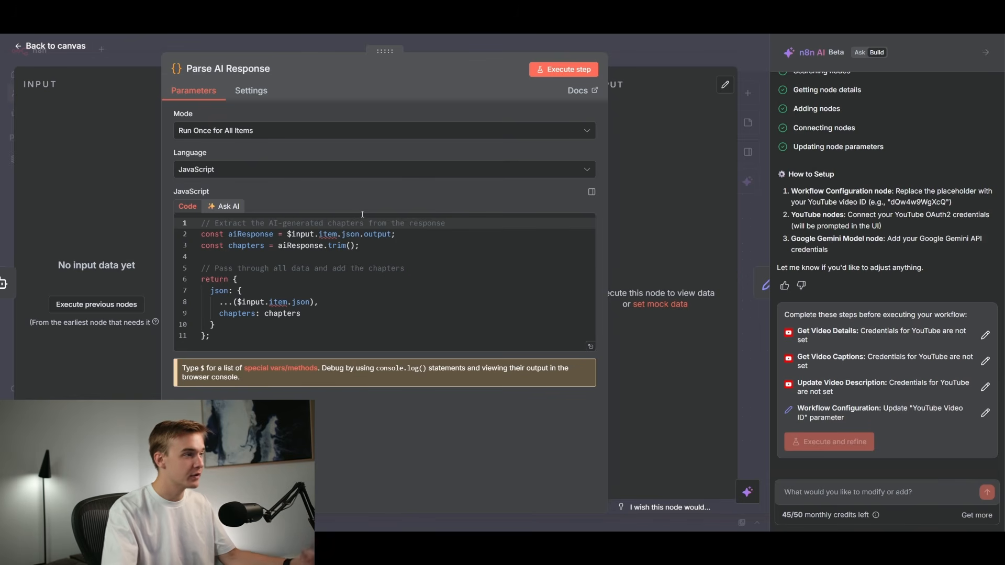
{"action": "left_click", "coordinate": [457, 42]}
{"action": "double_click", "coordinate": [415, 206]}
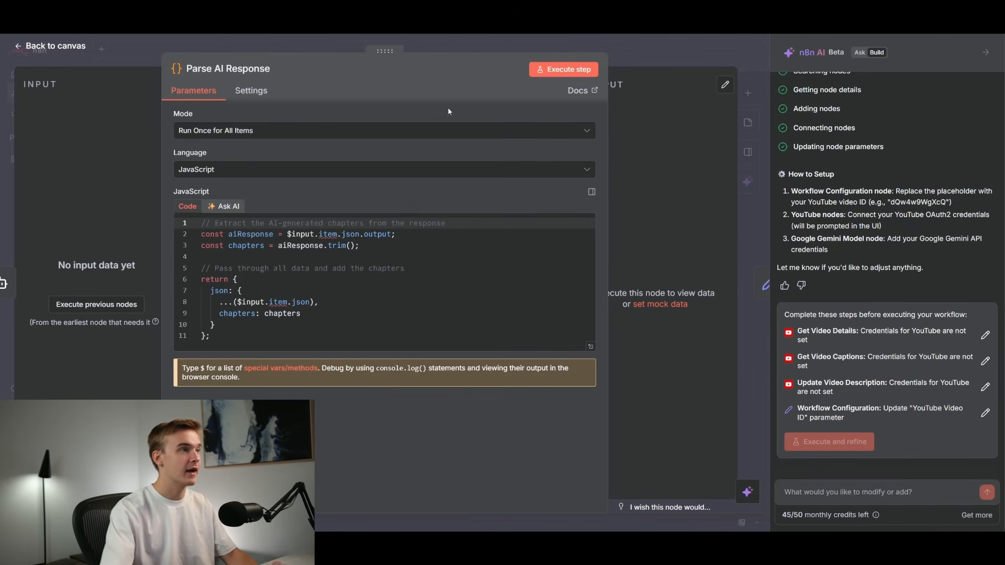
{"action": "key", "text": "Escape"}
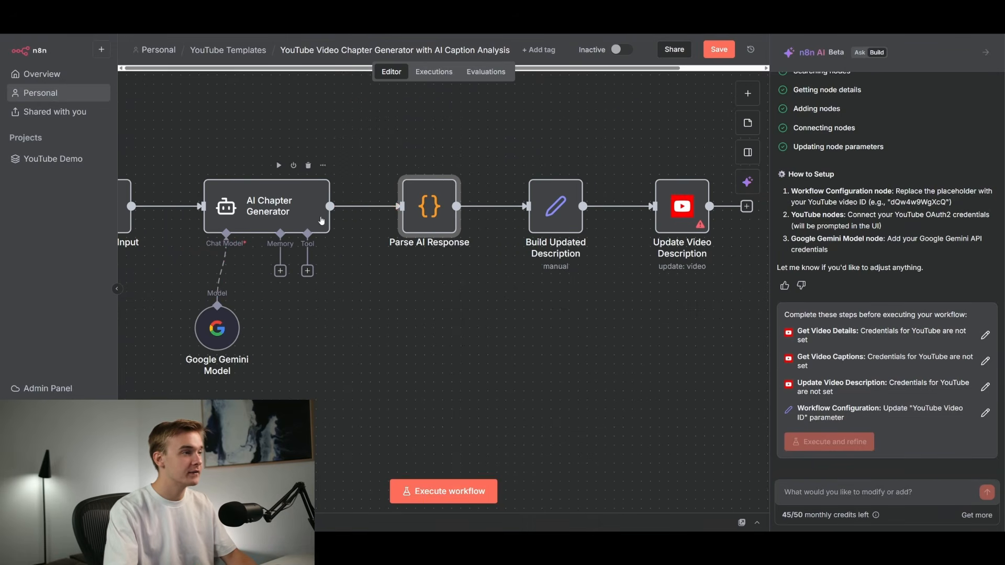
{"action": "double_click", "coordinate": [427, 211]}
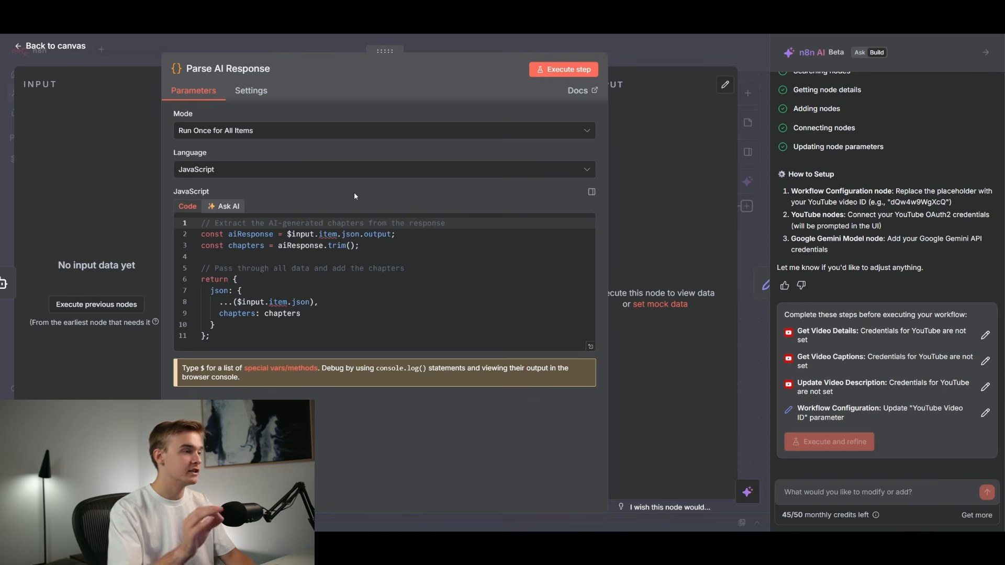
{"action": "key", "text": "Escape"}
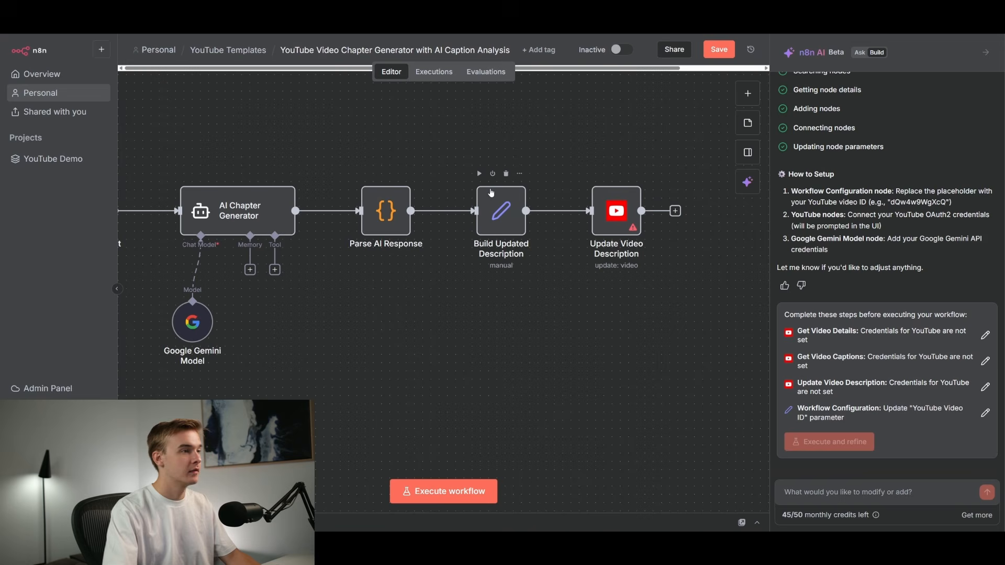
Open the Build Updated Description node to review its updatedDescription field expression.
{"action": "left_click", "coordinate": [506, 220]}
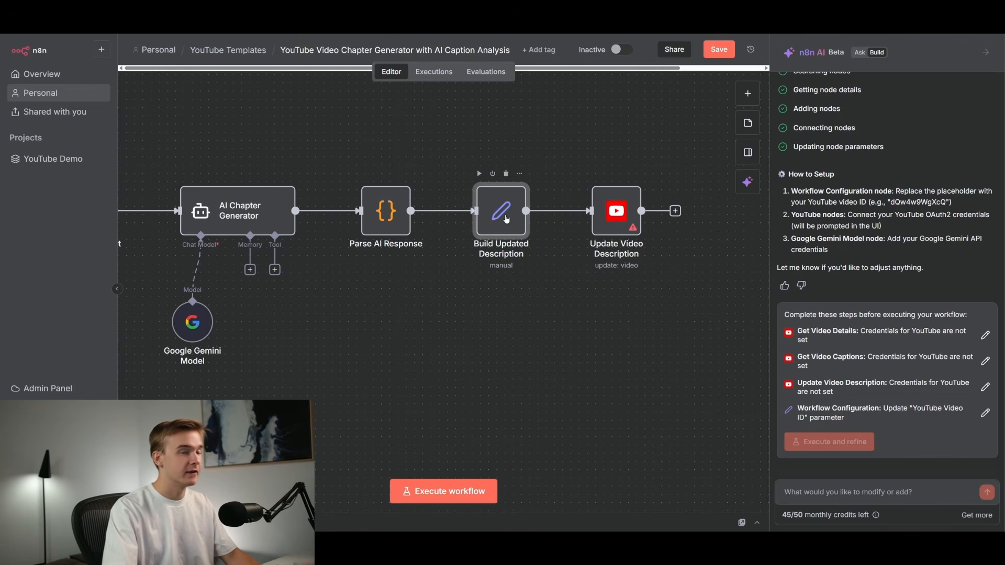
{"action": "double_click", "coordinate": [506, 219]}
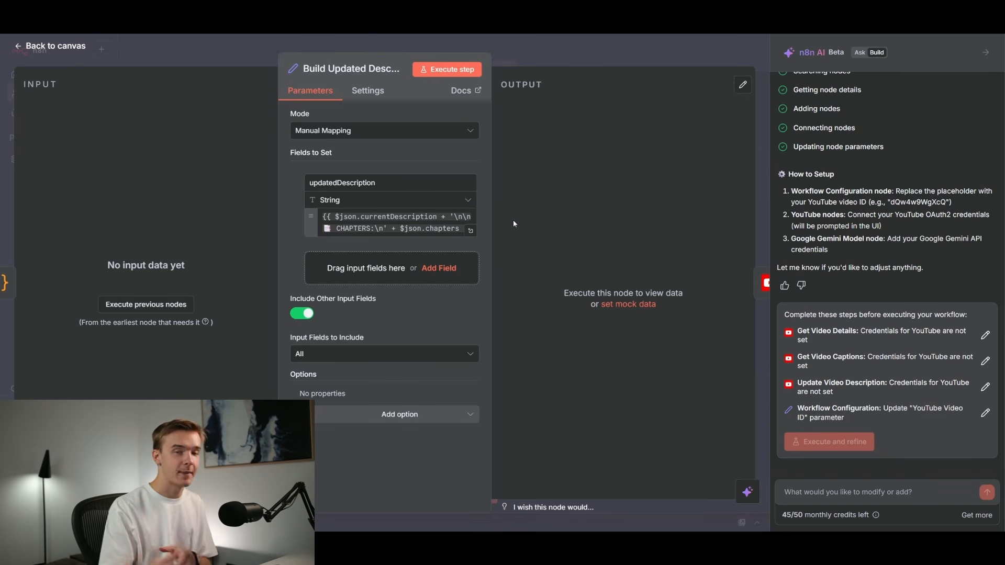
{"action": "key", "text": "Escape"}
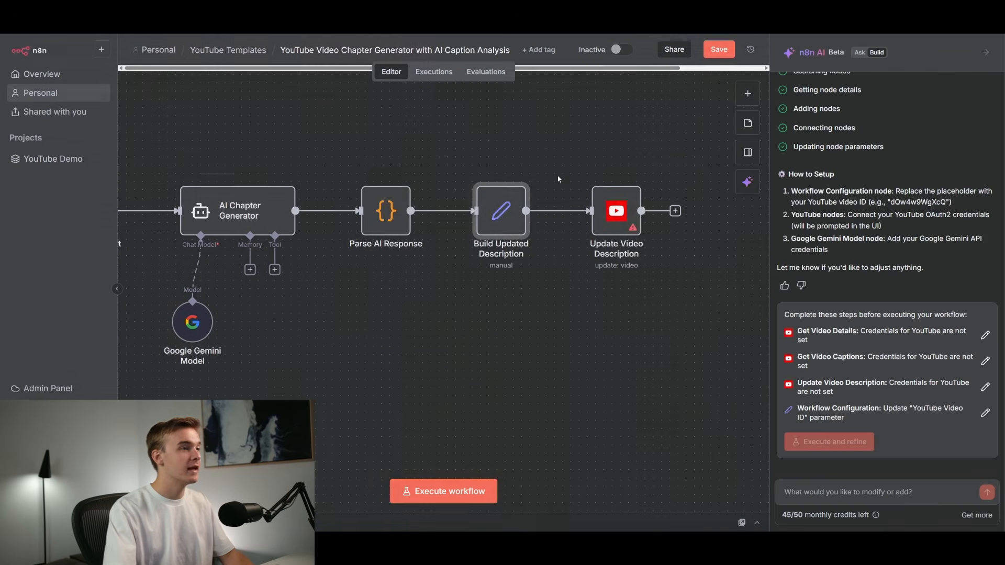
Open the Update Video Description node to review its credential, video ID, title, category and description parameters.
{"action": "double_click", "coordinate": [612, 221]}
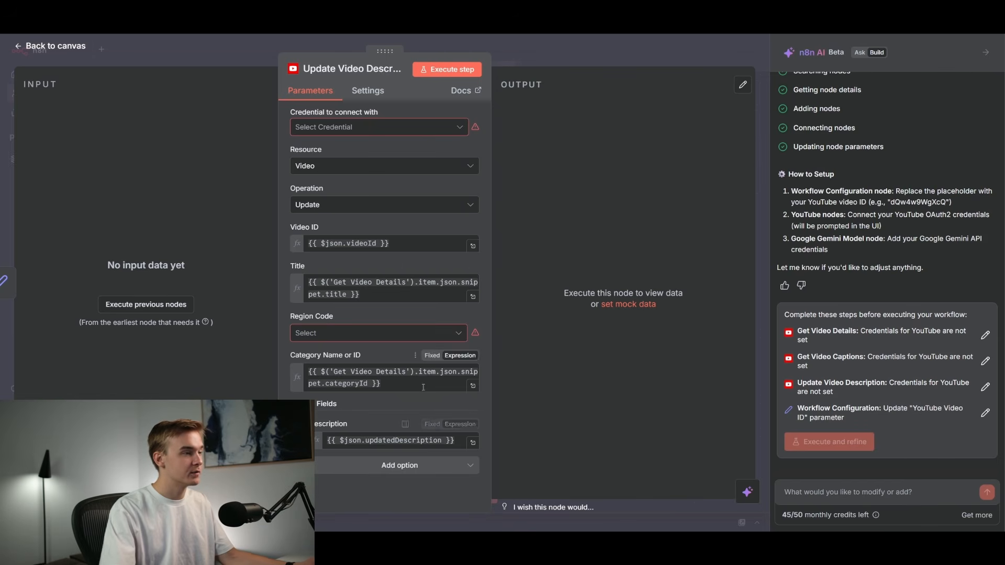
{"action": "key", "text": "Escape"}
{"action": "scroll", "coordinate": [662, 180], "scroll_direction": "down", "scroll_amount": 7}
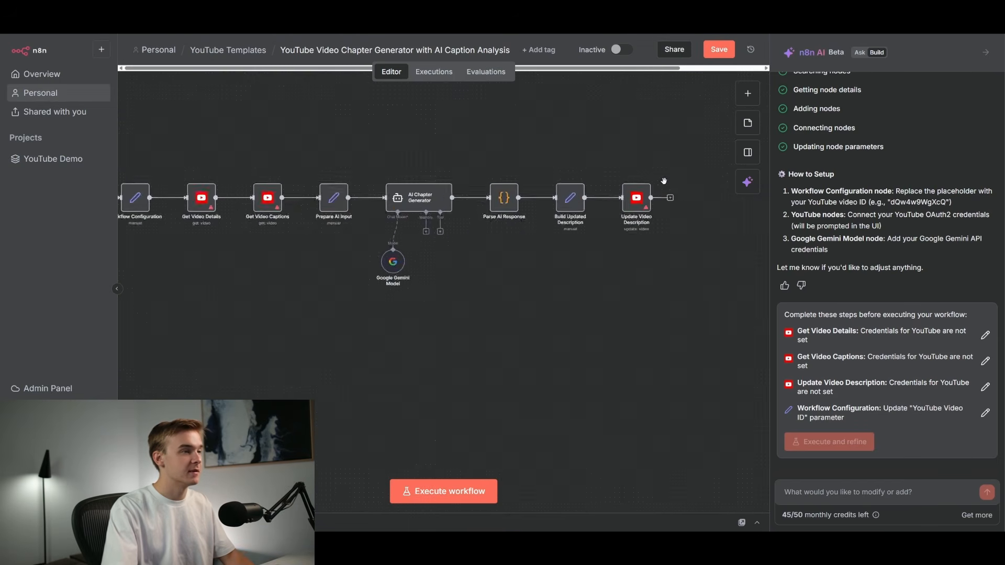
{"action": "scroll", "coordinate": [402, 163], "scroll_direction": "up", "scroll_amount": 3}
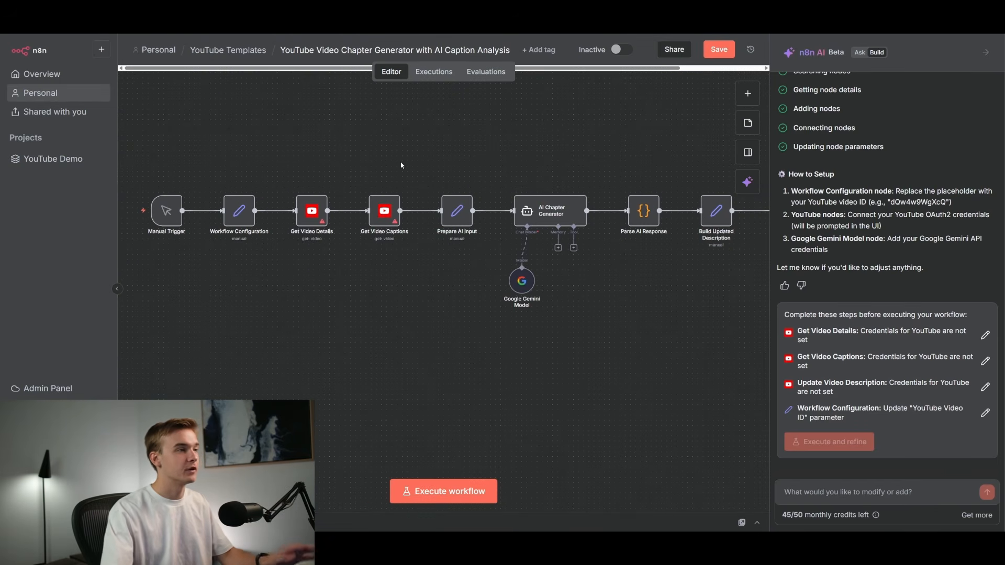
{"action": "scroll", "coordinate": [380, 254], "scroll_direction": "down", "scroll_amount": 1}
{"action": "left_click_drag", "start_coordinate": [382, 250], "coordinate": [356, 282]}
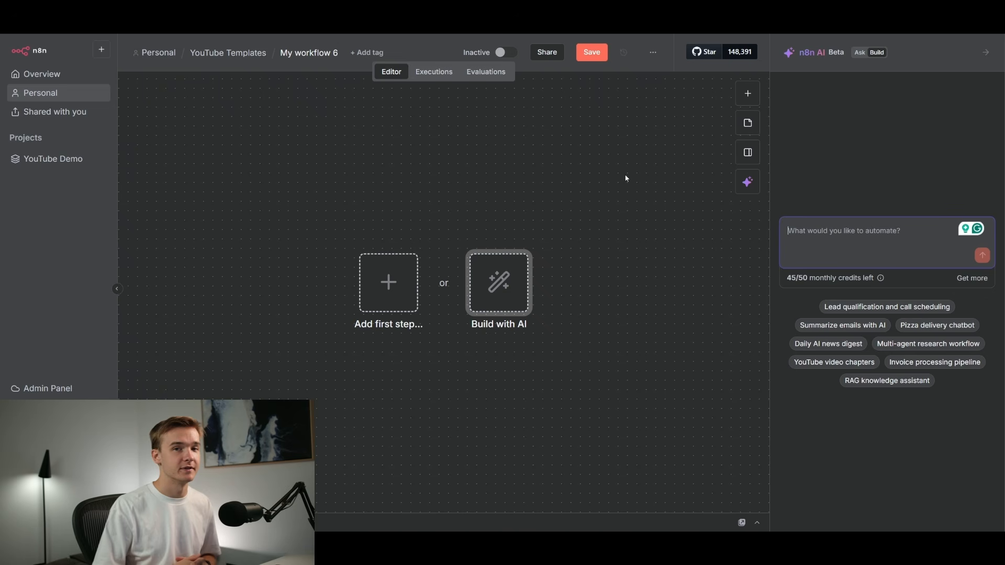
Ask the AI builder for a lead researcher agent that takes a name and company, researches via Perplexity and LinkedIn, and generates a modern styled PDF report.
{"action": "type", "text": "Buil"}
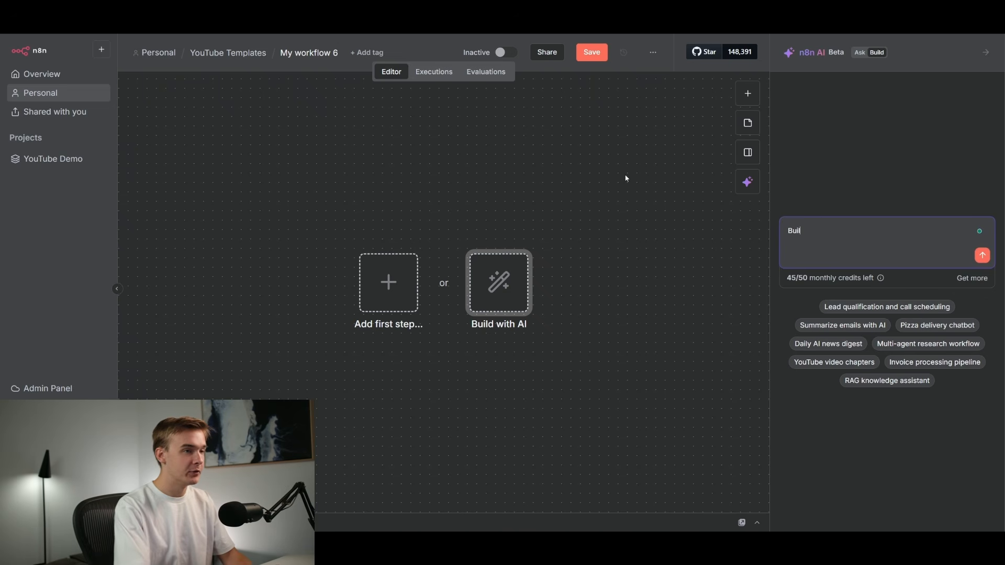
{"action": "type", "text": "d a lead researcher "}
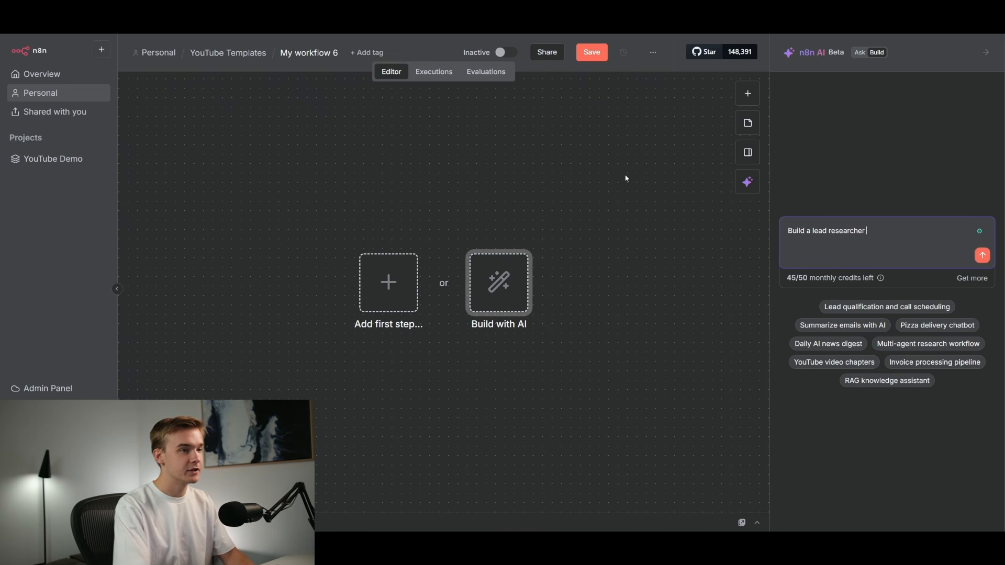
{"action": "type", "text": "agent. I should be able "}
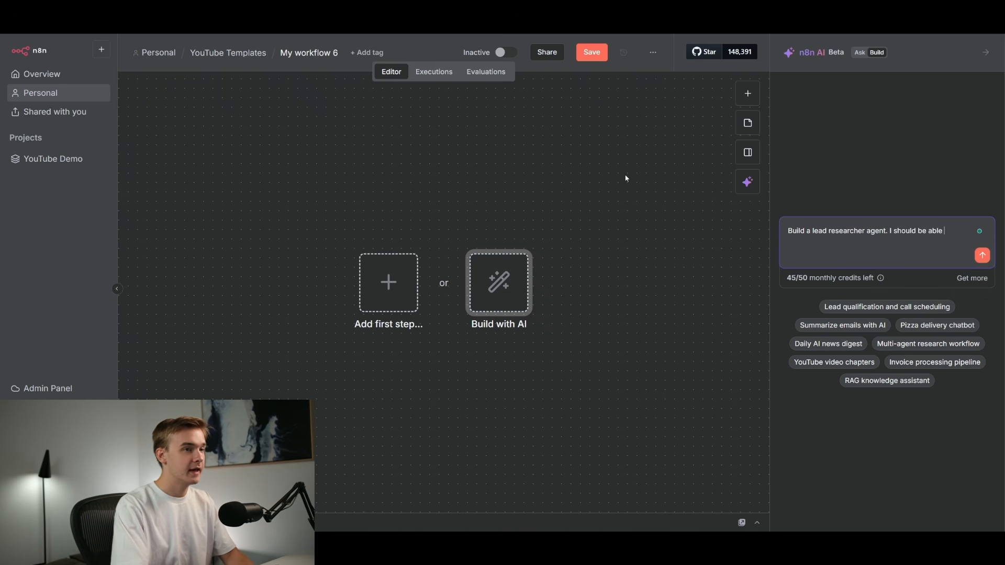
{"action": "type", "text": "to send a name "}
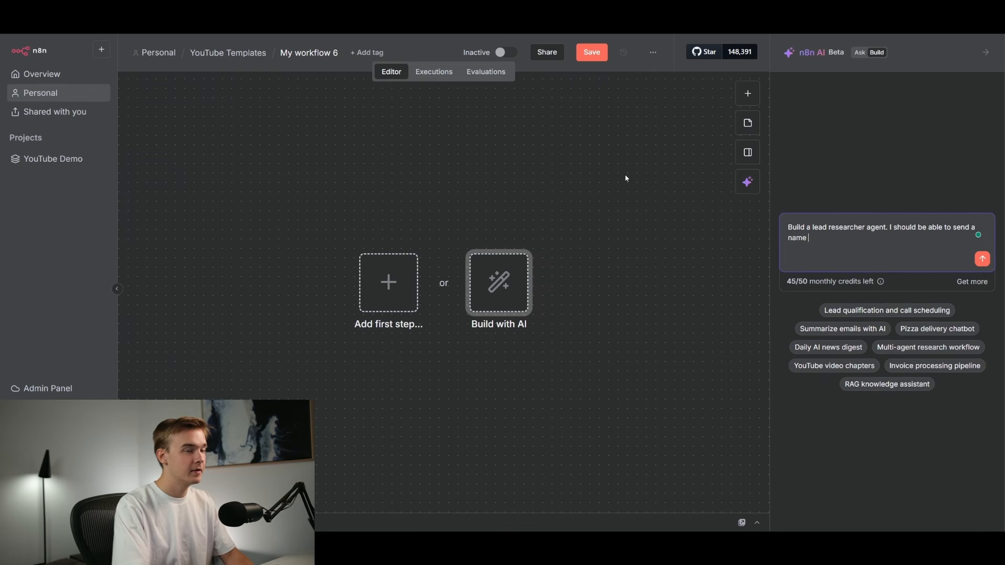
{"action": "type", "text": "and company name "}
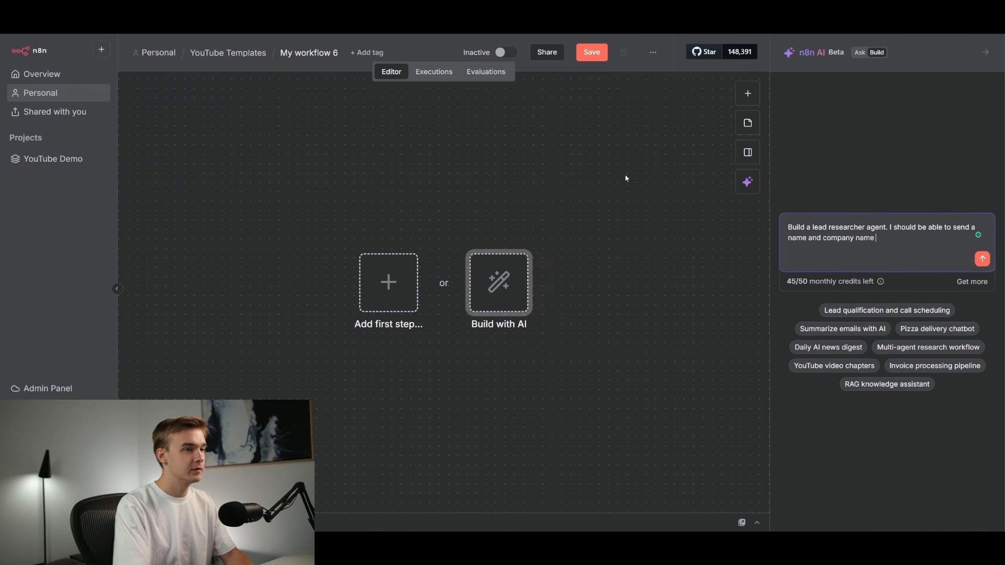
{"action": "type", "text": "to this agent. "}
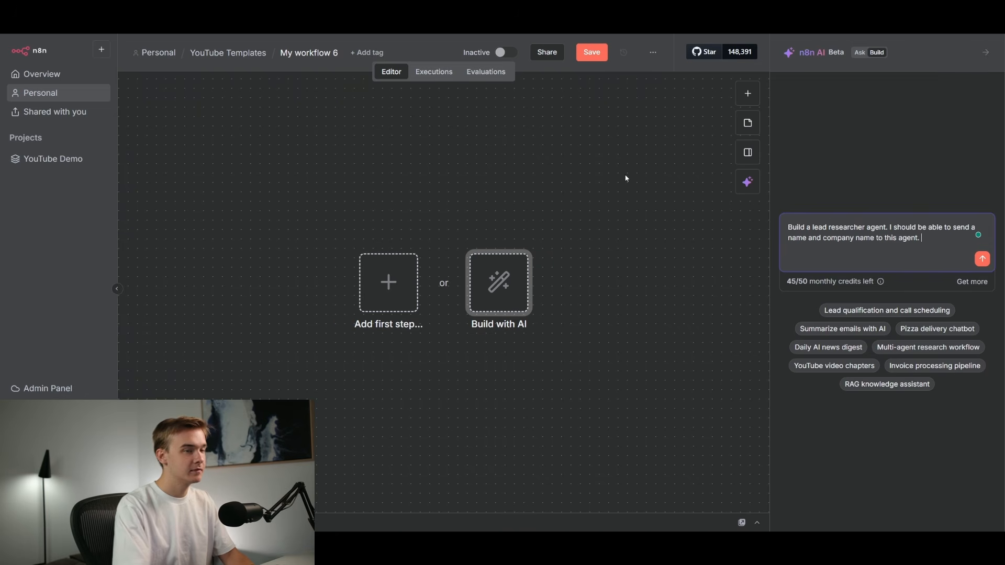
{"action": "type", "text": "It needs to be able to access "}
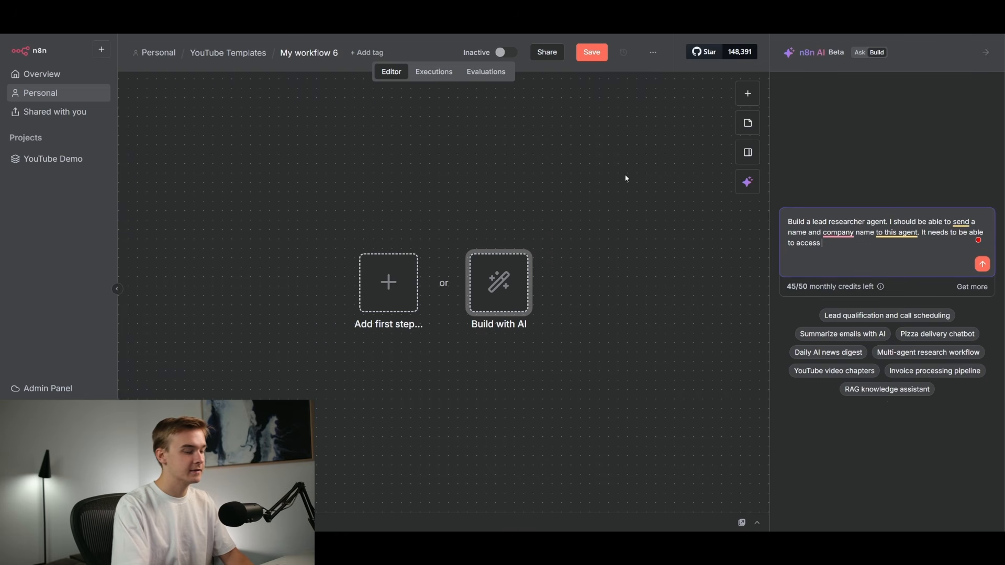
{"action": "type", "text": "all the latest"}
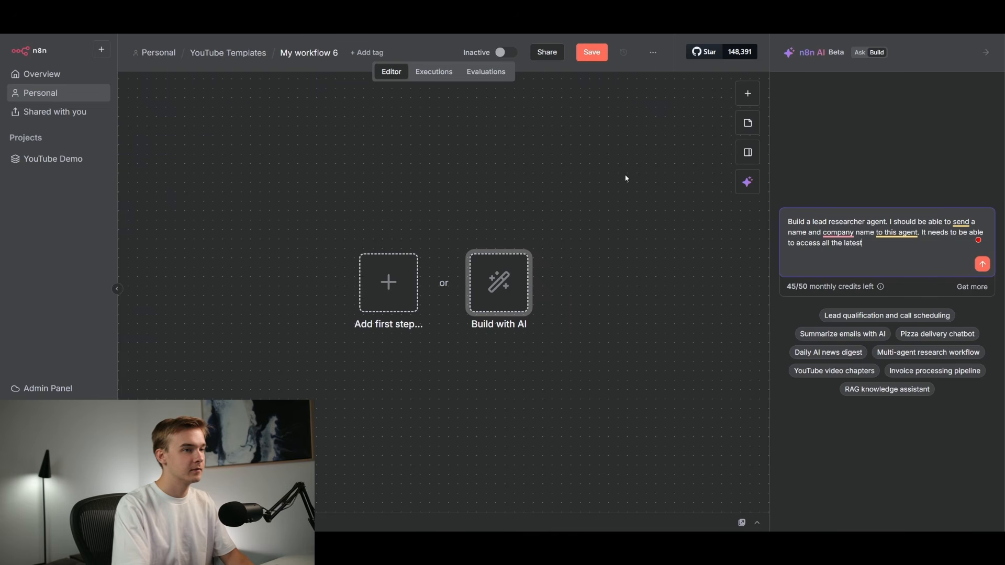
{"action": "type", "text": " information about t"}
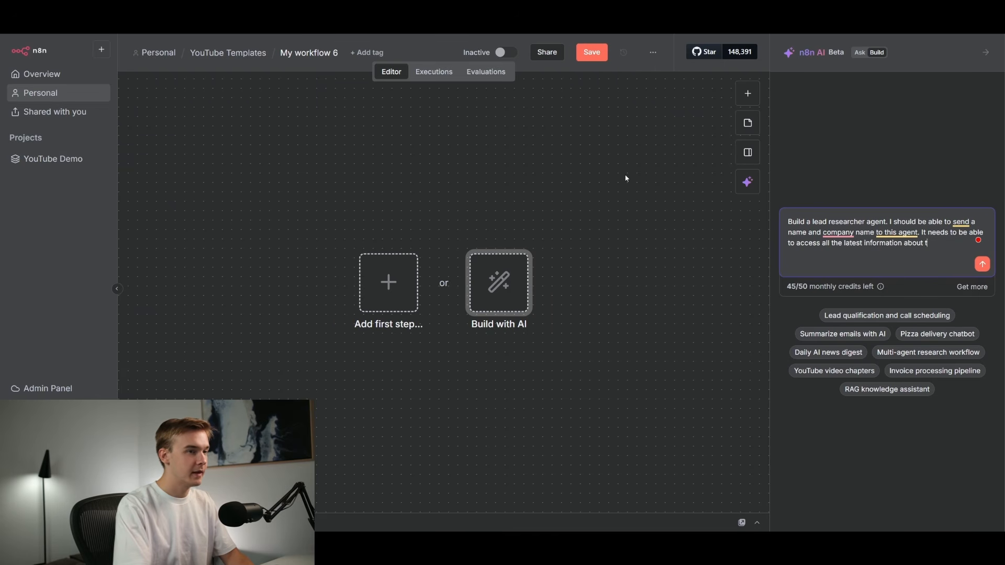
{"action": "type", "text": "his person via th"}
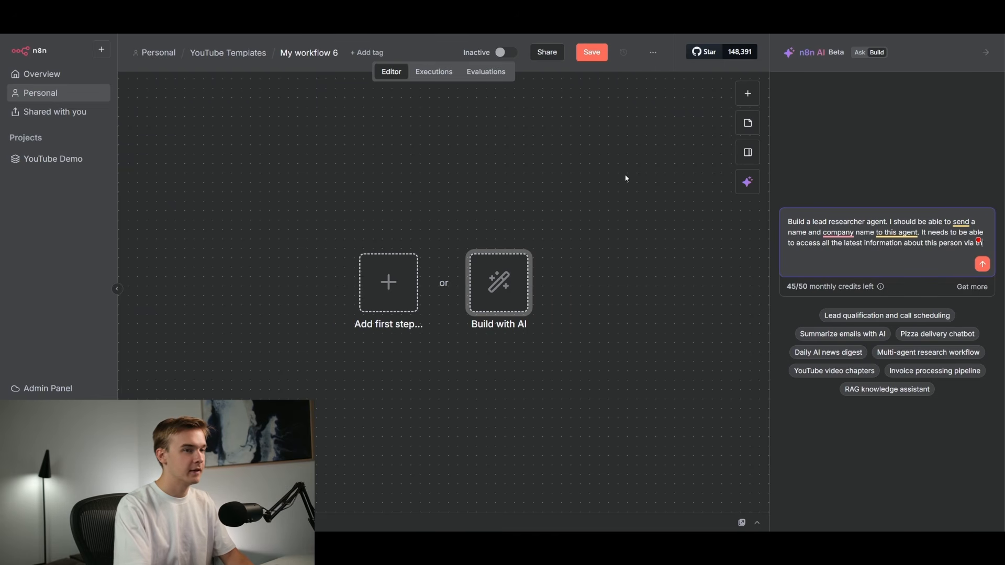
{"action": "type", "text": "e Perplex"}
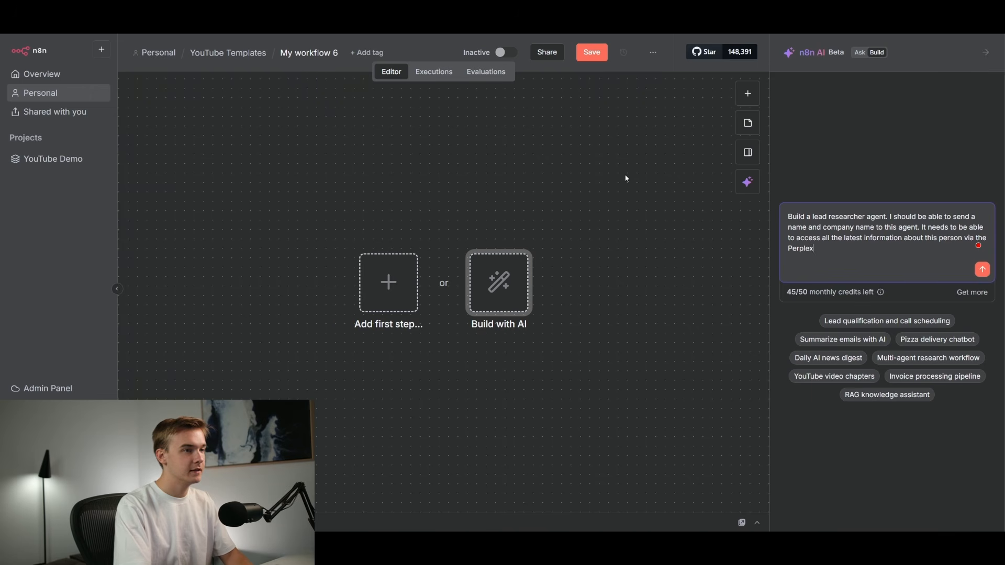
{"action": "type", "text": "ity tyol. Ideally lo"}
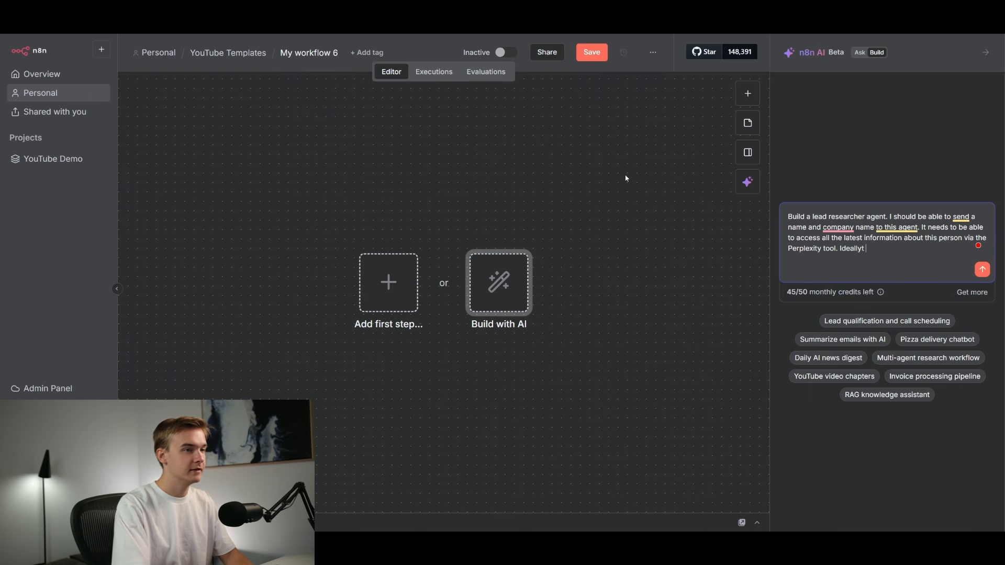
{"action": "type", "text": "ok them up on "}
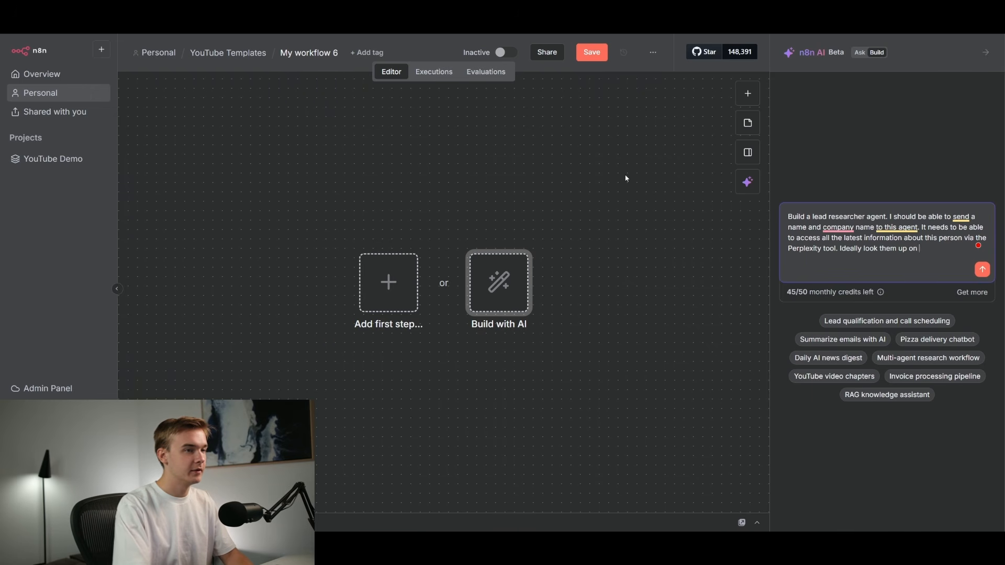
{"action": "type", "text": "LinkedIn and find more informat"}
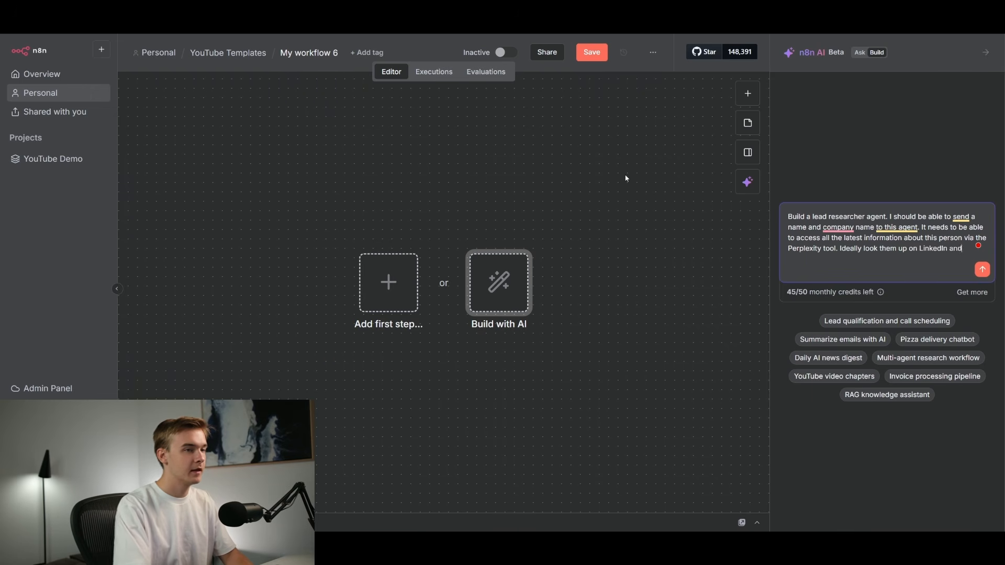
{"action": "type", "text": "ion about the,m"}
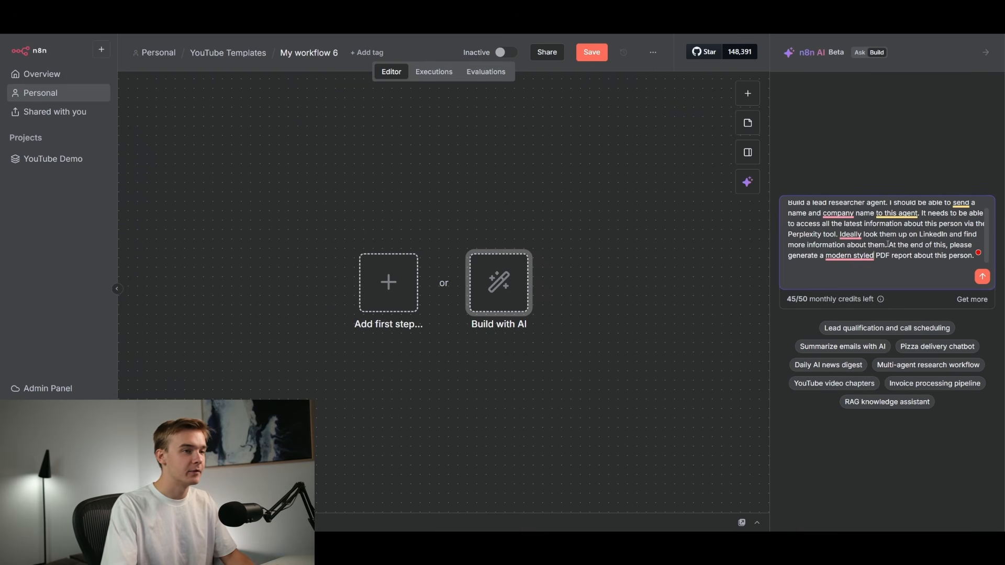
{"action": "scroll", "coordinate": [990, 224], "scroll_direction": "up", "scroll_amount": 1}
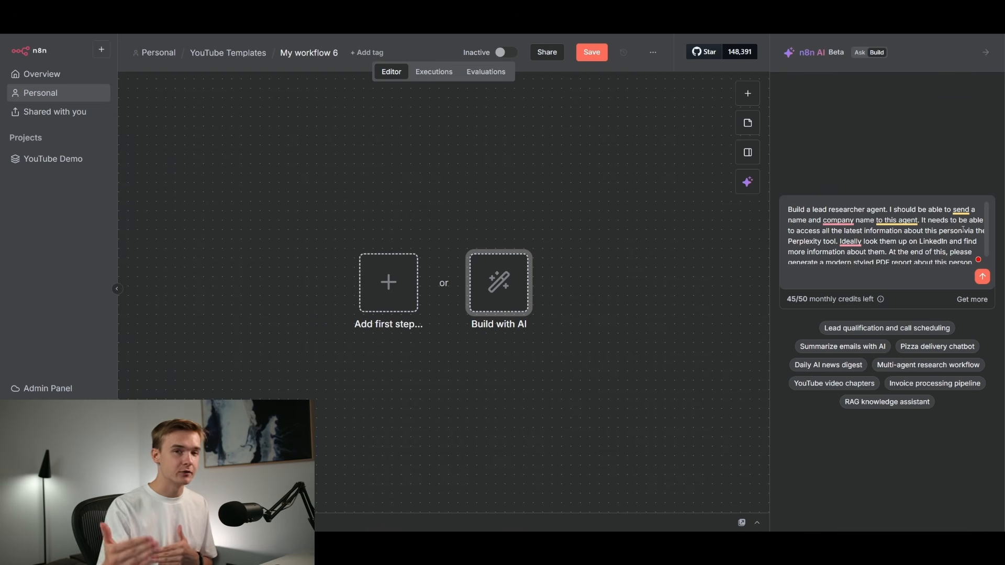
{"action": "key", "text": "Return"}
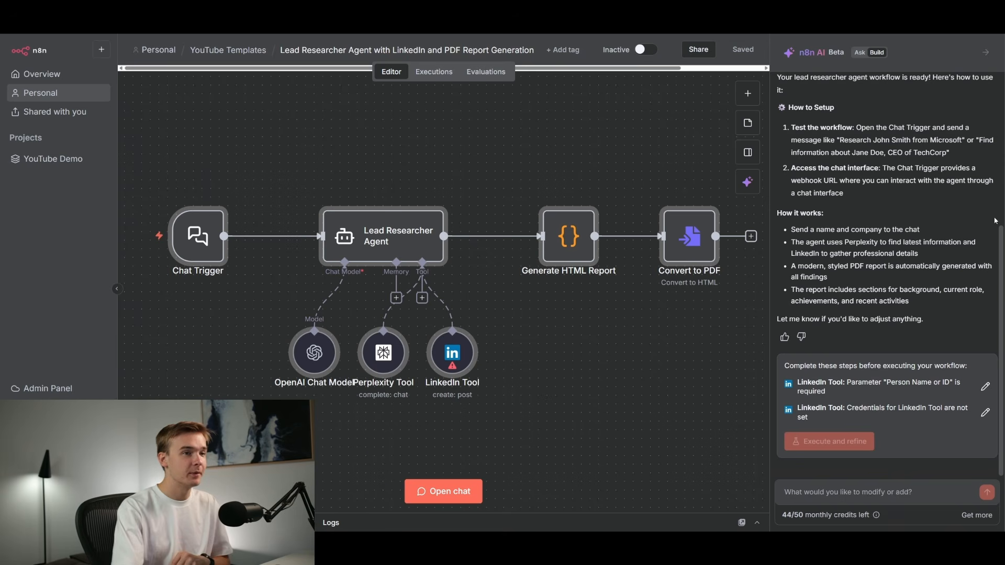
Read the assistant's setup instructions, how-it-works summary and the steps to complete before executing the workflow.
{"action": "scroll", "coordinate": [998, 102], "scroll_direction": "up", "scroll_amount": 5}
{"action": "left_click_drag", "start_coordinate": [999, 105], "coordinate": [1003, 239]}
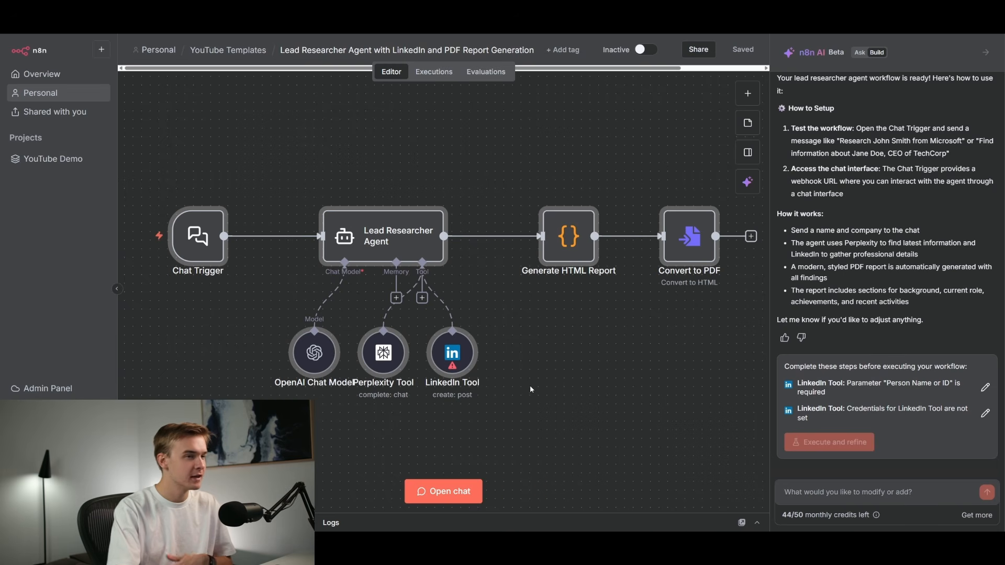
{"action": "scroll", "coordinate": [960, 259], "scroll_direction": "up", "scroll_amount": 5}
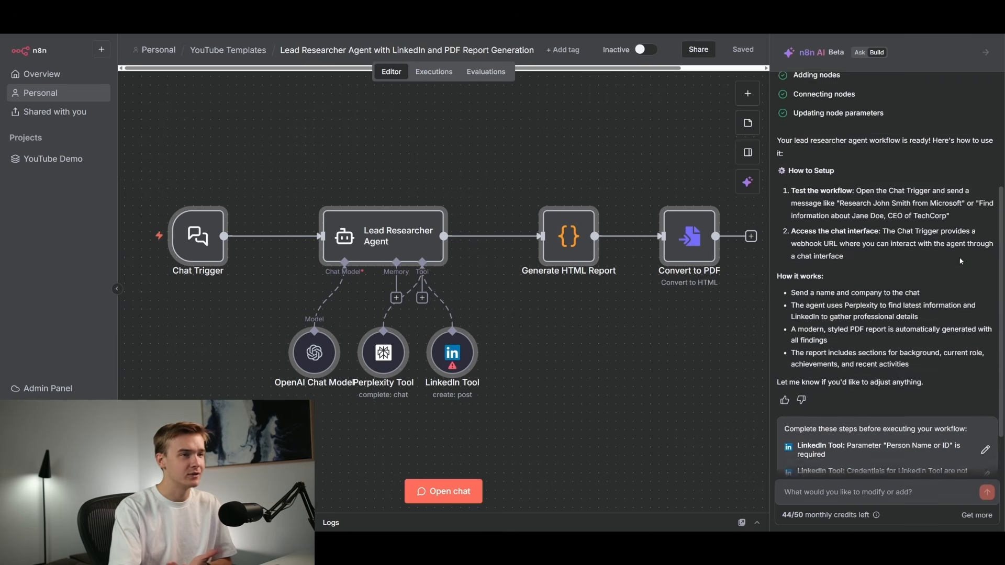
{"action": "scroll", "coordinate": [961, 263], "scroll_direction": "down", "scroll_amount": 1}
{"action": "scroll", "coordinate": [961, 263], "scroll_direction": "down", "scroll_amount": 3}
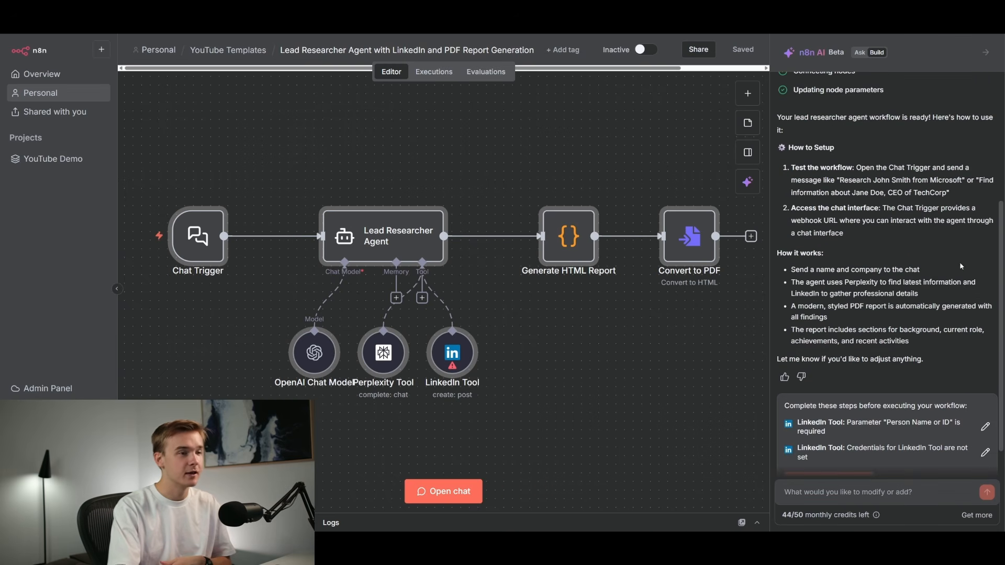
{"action": "scroll", "coordinate": [960, 263], "scroll_direction": "down", "scroll_amount": 2}
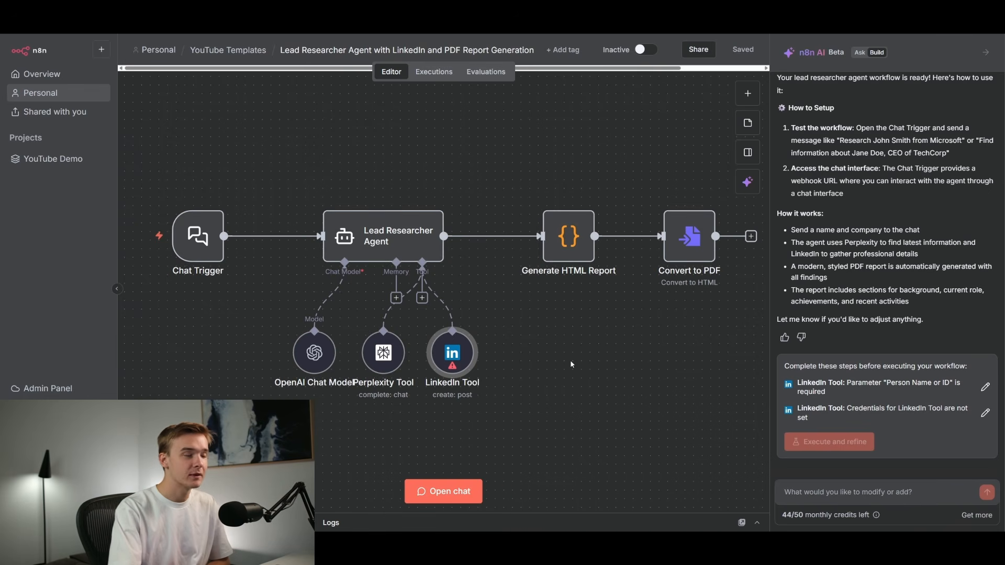
Tell the assistant the LinkedIn tool seems to create posts and won't be very useful for this agent.
{"action": "mouse_move", "coordinate": [454, 343]}
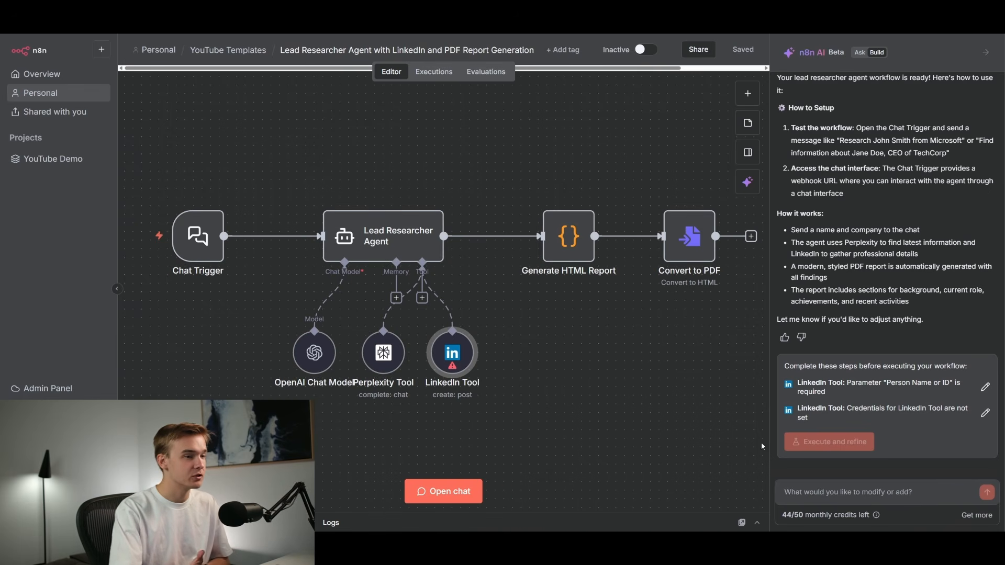
{"action": "left_click", "coordinate": [869, 493]}
{"action": "scroll", "coordinate": [879, 397], "scroll_direction": "up", "scroll_amount": 3}
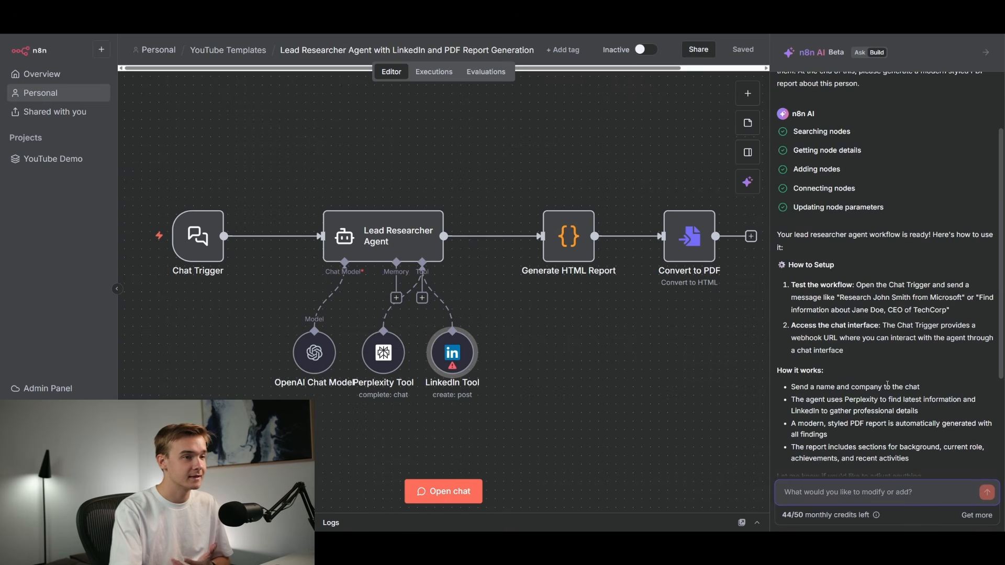
{"action": "scroll", "coordinate": [887, 384], "scroll_direction": "down", "scroll_amount": 3}
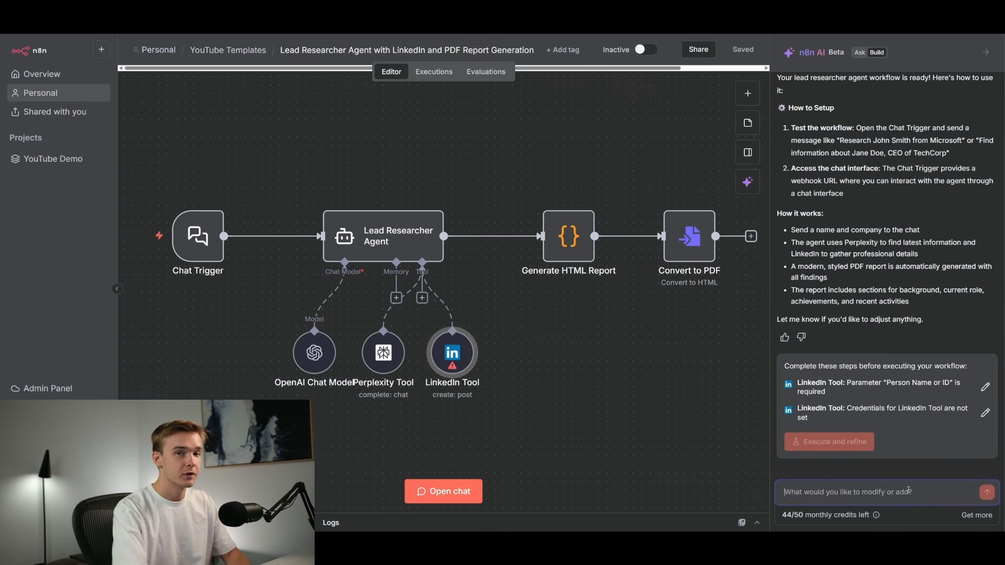
{"action": "type", "text": "This linkedin tool seems to create posts, I"}
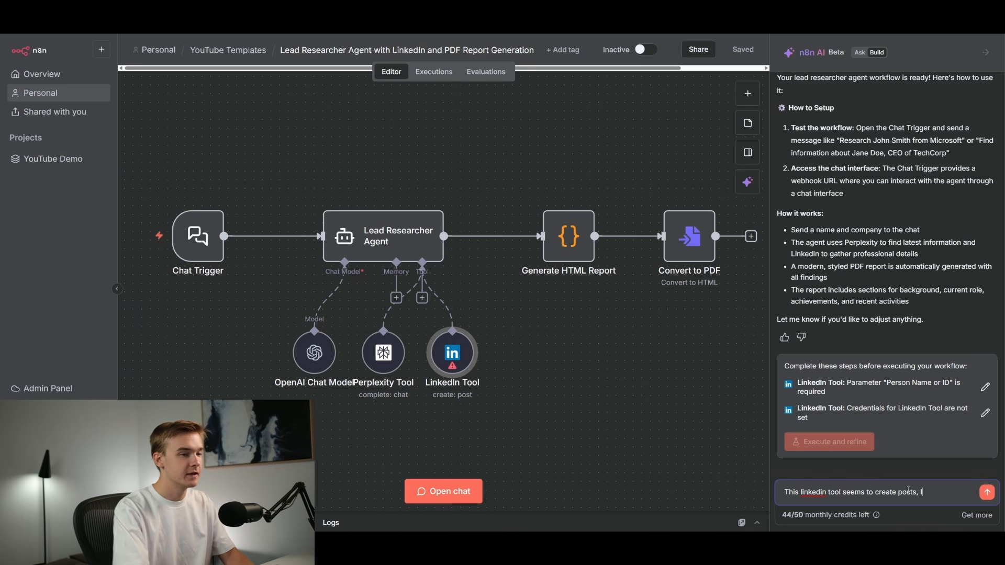
{"action": "type", "text": "it wi"}
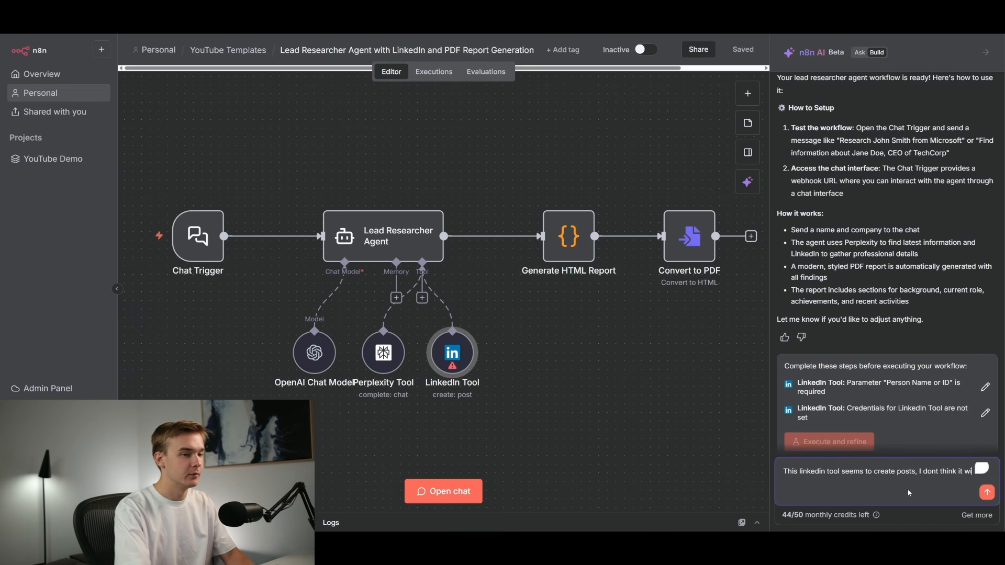
{"action": "type", "text": "ll be verty"}
{"action": "key", "text": "BackSpace"}
{"action": "key", "text": "BackSpace"}
{"action": "type", "text": "y usefull for this agnet."}
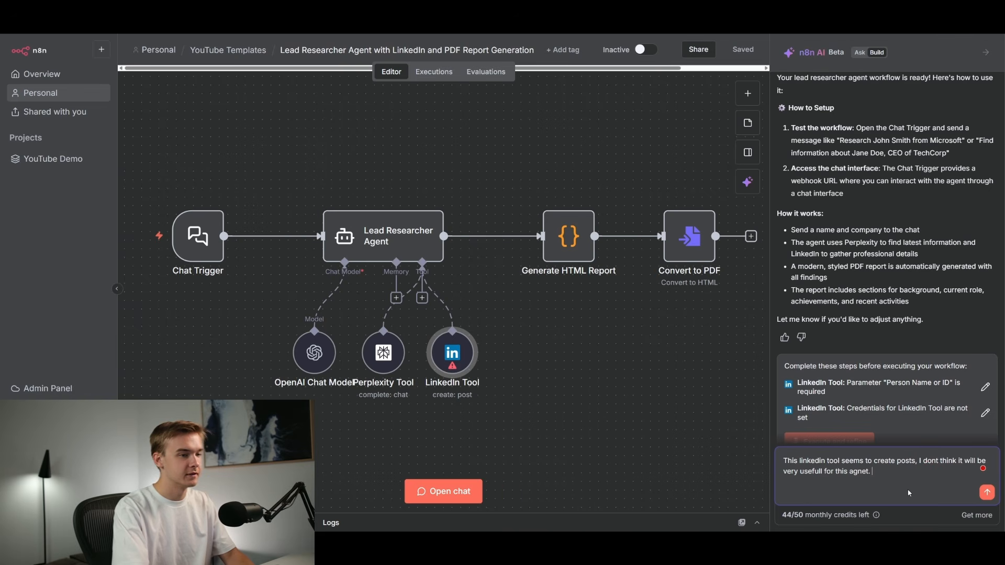
{"action": "key", "text": "Return"}
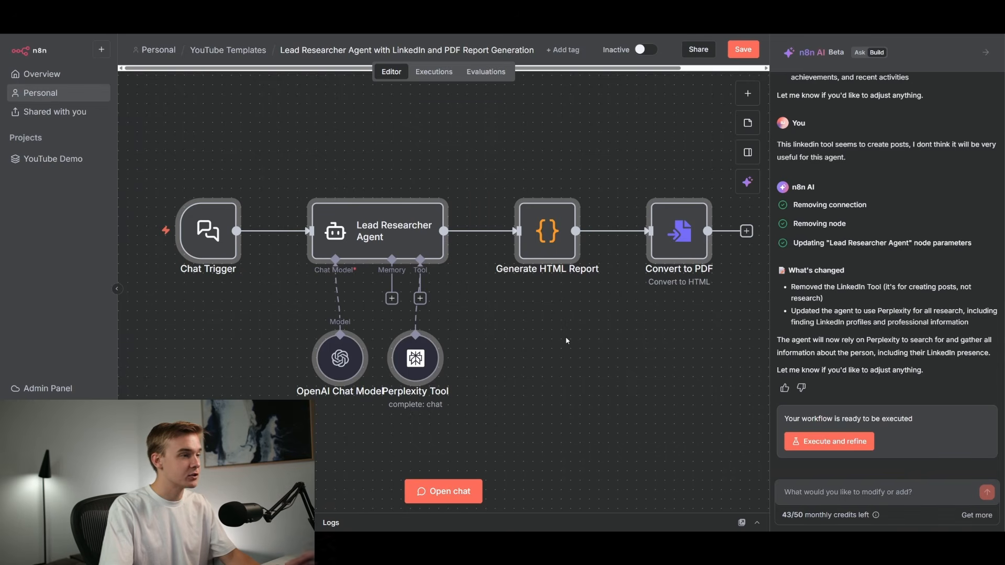
Open the Perplexity Tool node and let the model define its message Text automatically, then return to the canvas.
{"action": "double_click", "coordinate": [416, 358]}
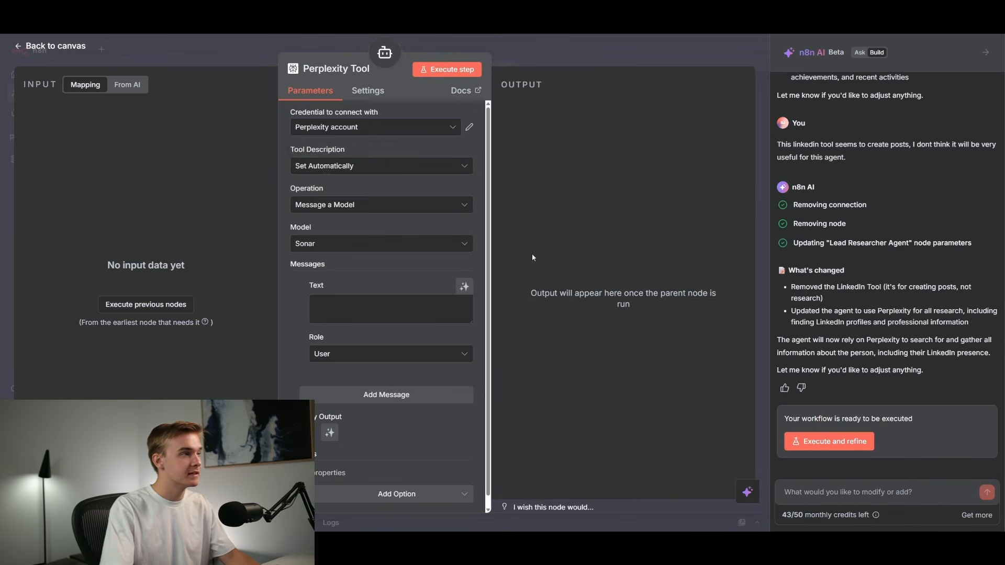
{"action": "left_click", "coordinate": [382, 128]}
{"action": "left_click", "coordinate": [396, 112]}
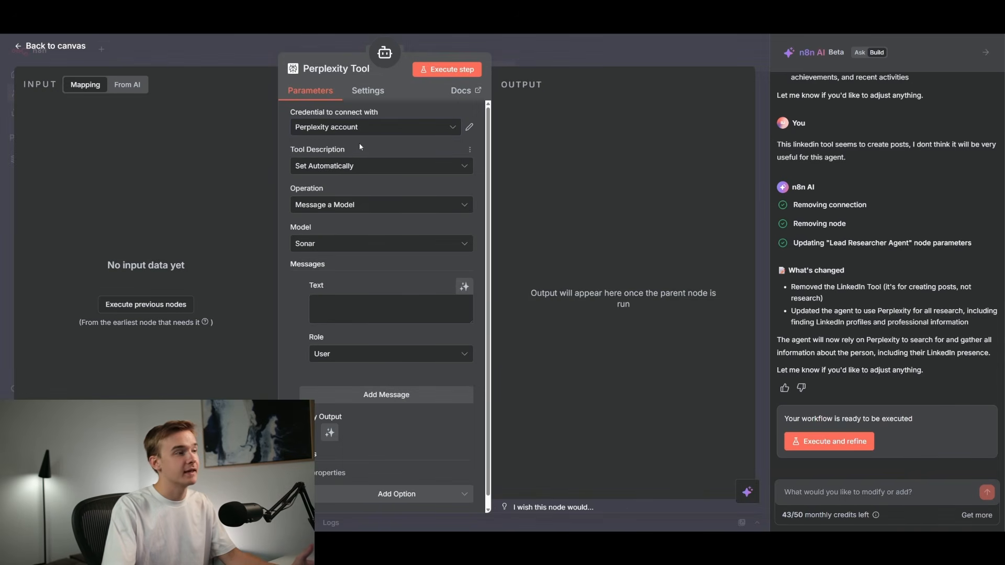
{"action": "scroll", "coordinate": [390, 345], "scroll_direction": "down", "scroll_amount": 1}
{"action": "scroll", "coordinate": [400, 212], "scroll_direction": "up", "scroll_amount": 1}
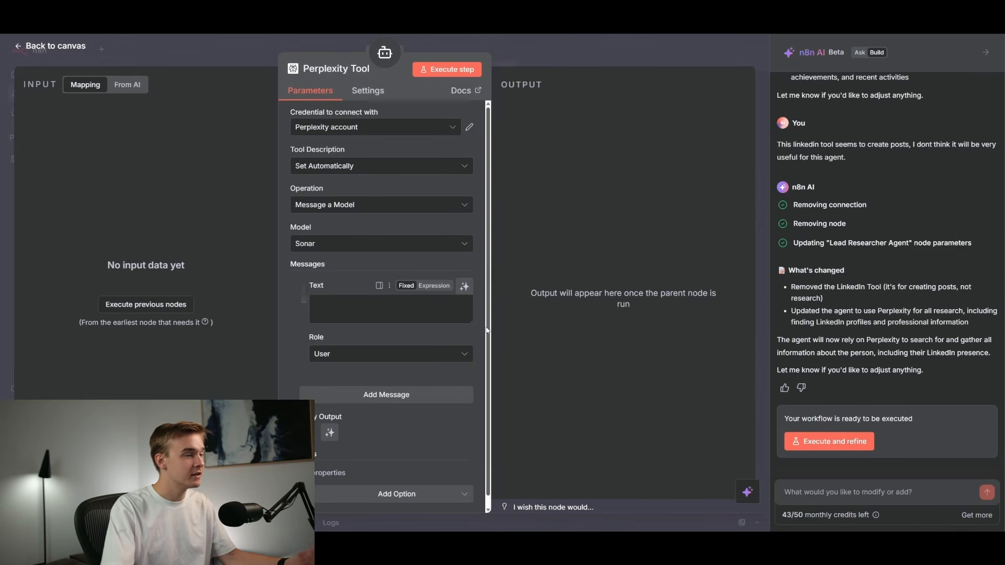
{"action": "left_click", "coordinate": [465, 287]}
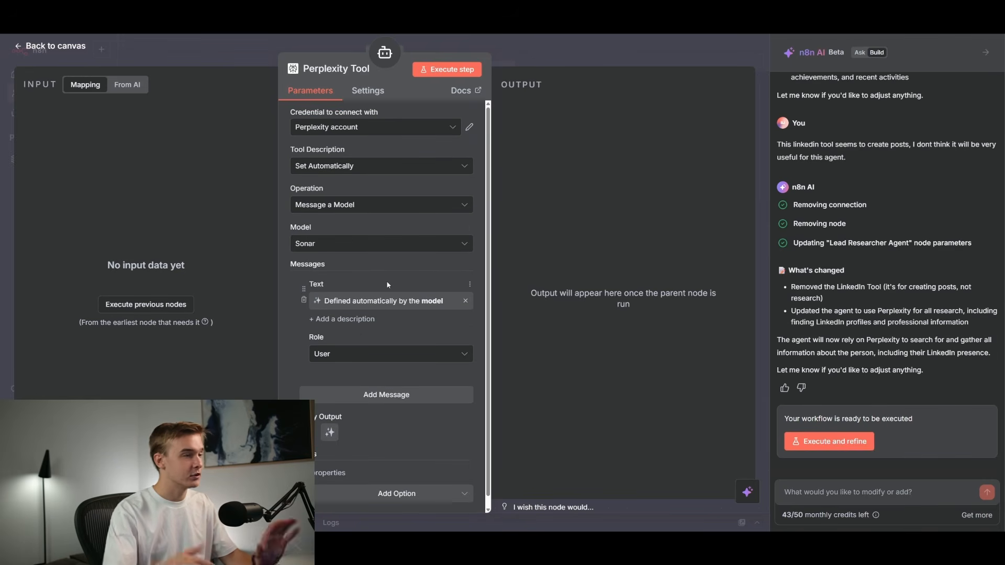
{"action": "left_click", "coordinate": [547, 58]}
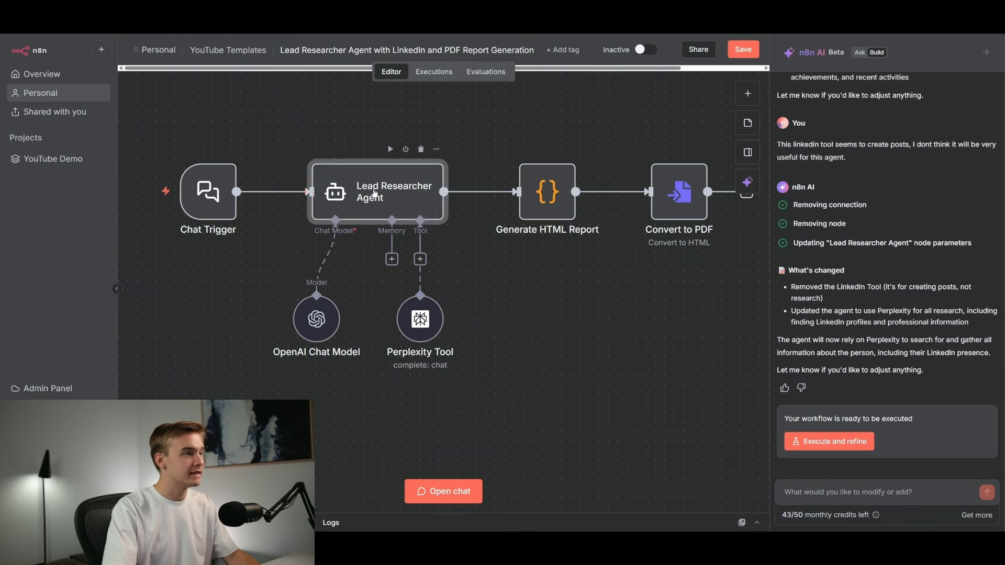
Open the Lead Researcher Agent node to review its user prompt and system message.
{"action": "double_click", "coordinate": [375, 193]}
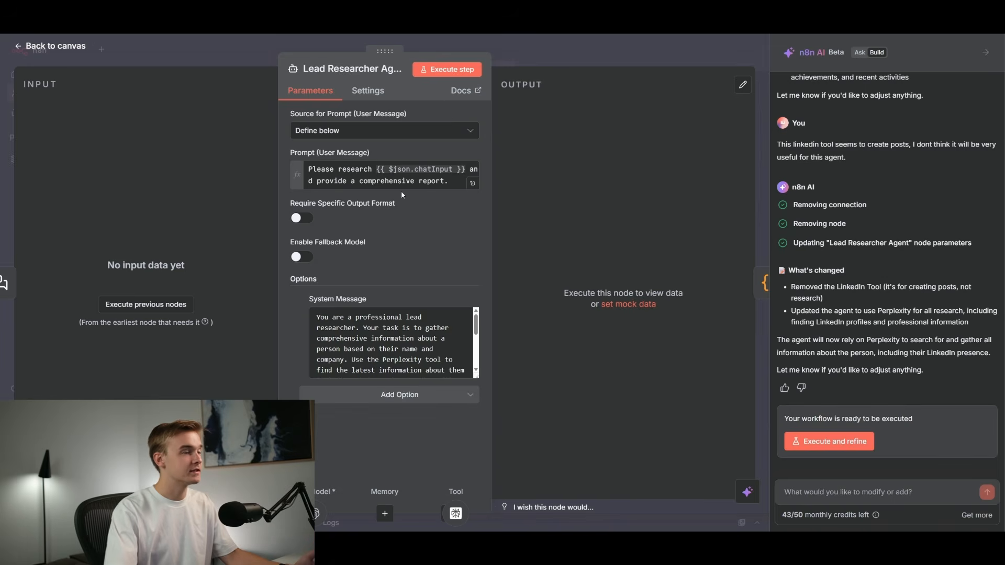
{"action": "key", "text": "Escape"}
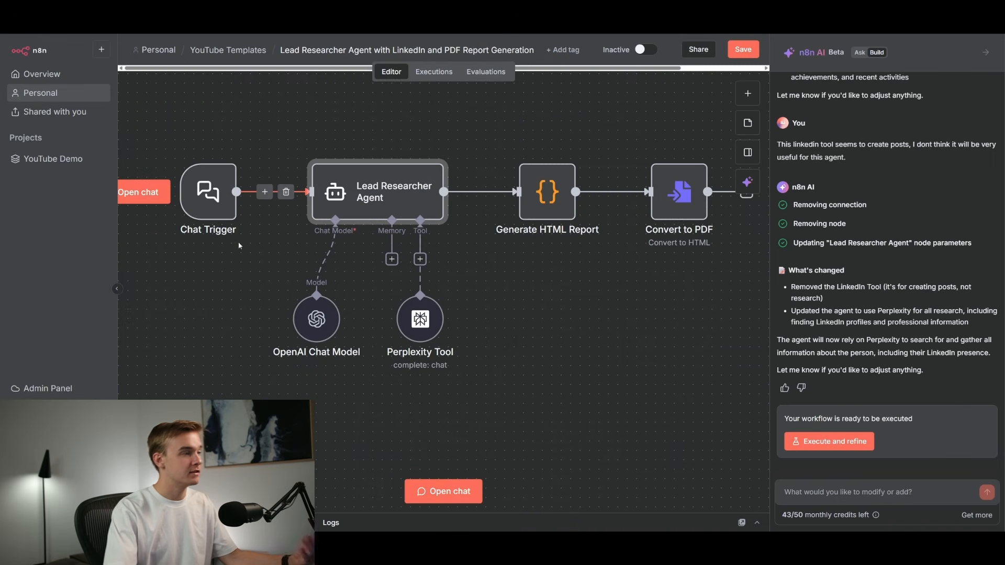
Review the Lead Researcher Agent's full system message and the Perplexity Tool's settings.
{"action": "double_click", "coordinate": [364, 193]}
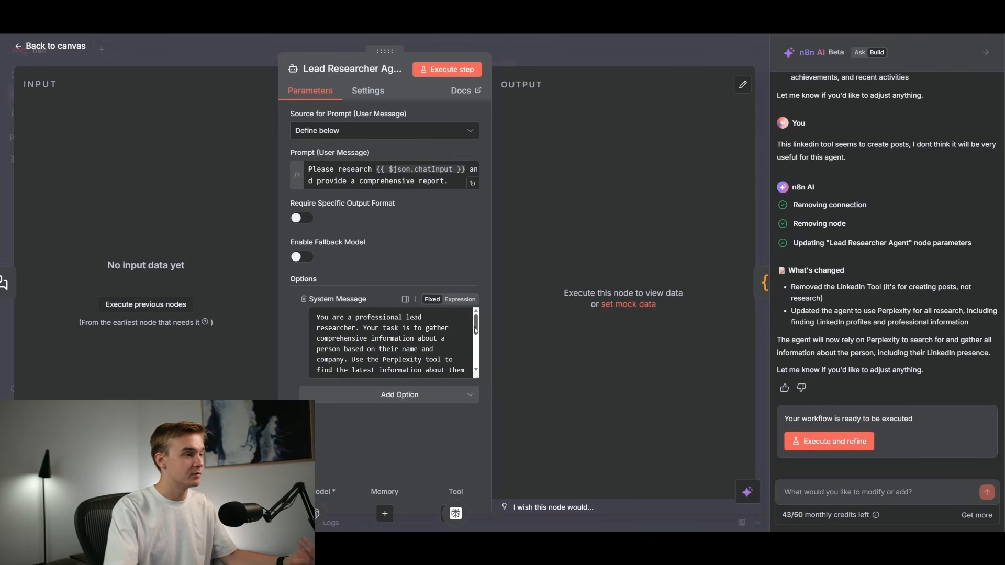
{"action": "left_click_drag", "start_coordinate": [476, 326], "coordinate": [478, 360]}
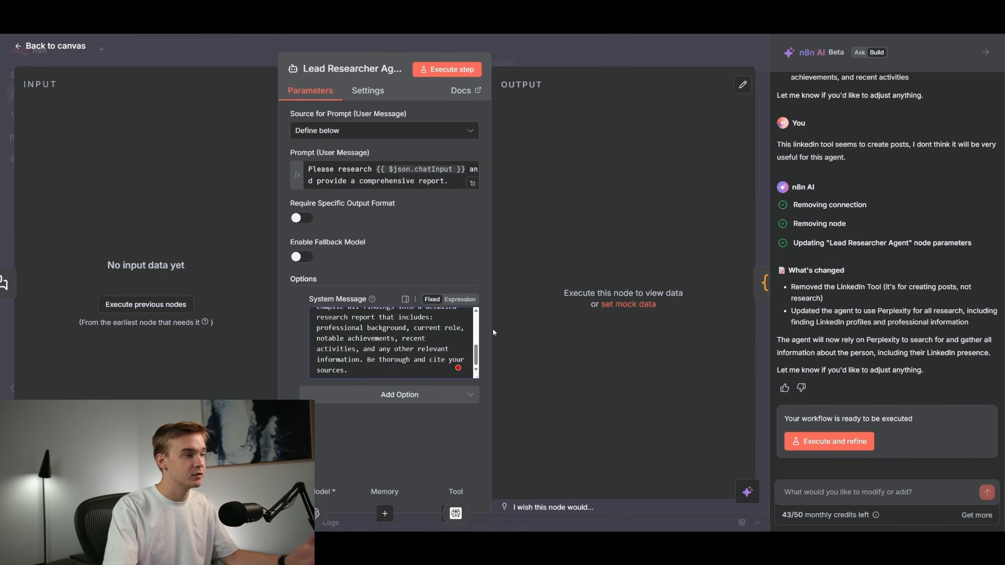
{"action": "left_click", "coordinate": [569, 62]}
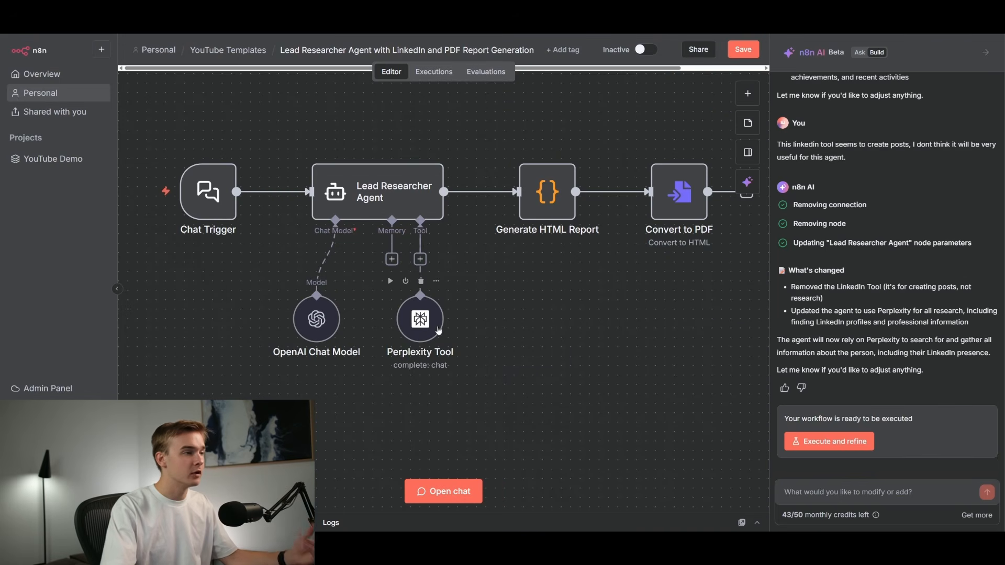
{"action": "double_click", "coordinate": [439, 331]}
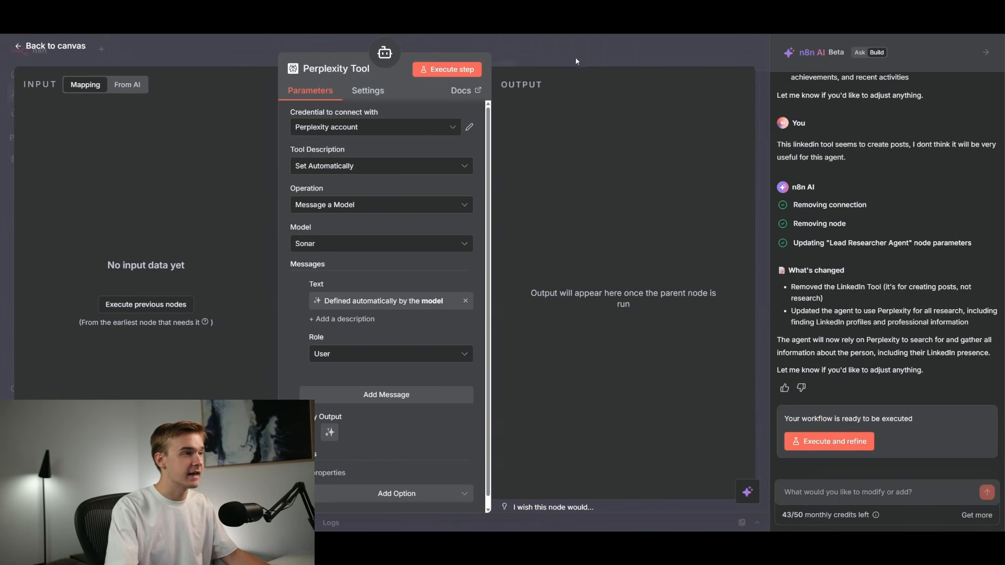
{"action": "left_click", "coordinate": [577, 67]}
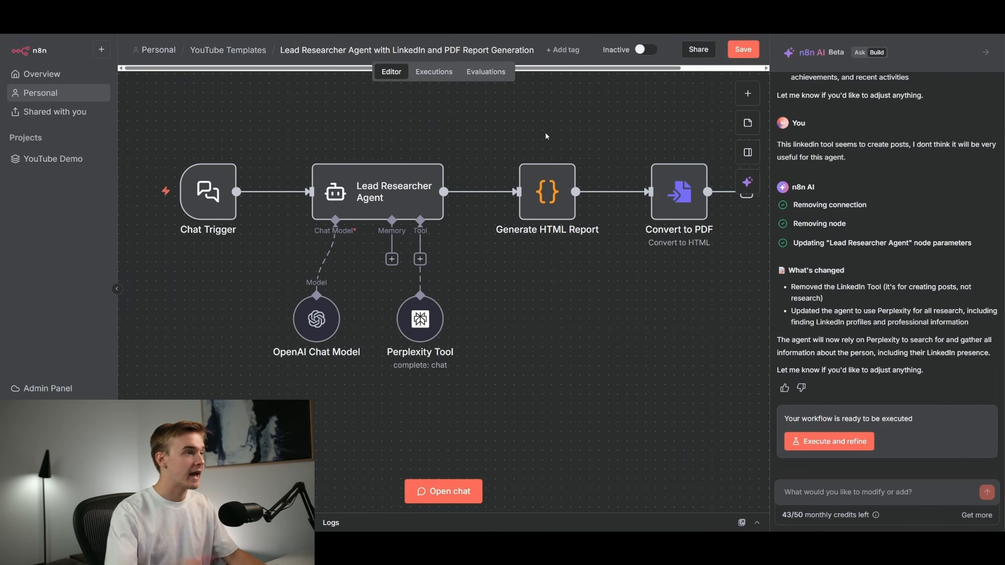
{"action": "double_click", "coordinate": [427, 202]}
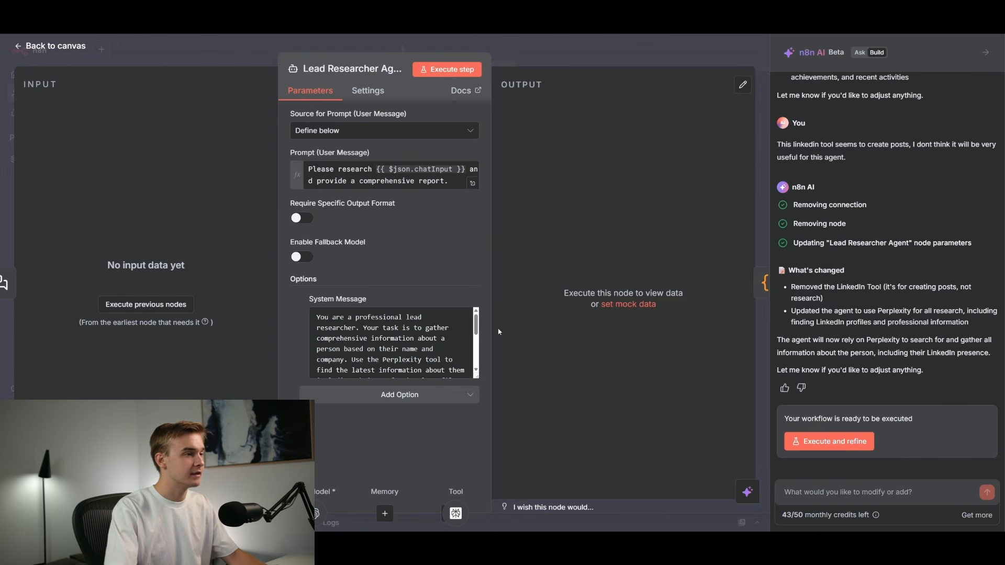
{"action": "scroll", "coordinate": [477, 359], "scroll_direction": "down", "scroll_amount": 5}
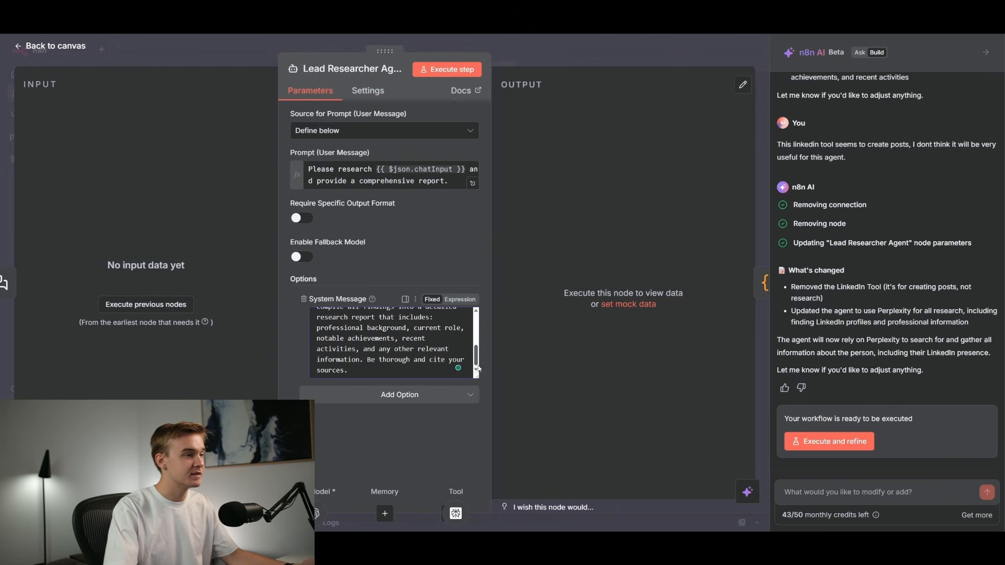
{"action": "left_click", "coordinate": [583, 54]}
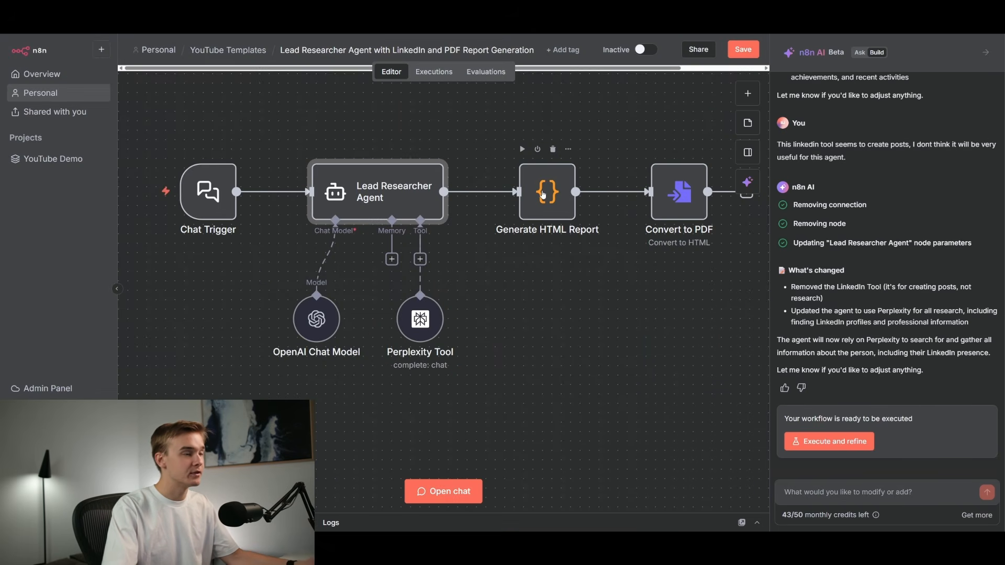
Inspect the Generate HTML Report node's JavaScript code and the Convert to PDF node's file settings.
{"action": "double_click", "coordinate": [543, 194]}
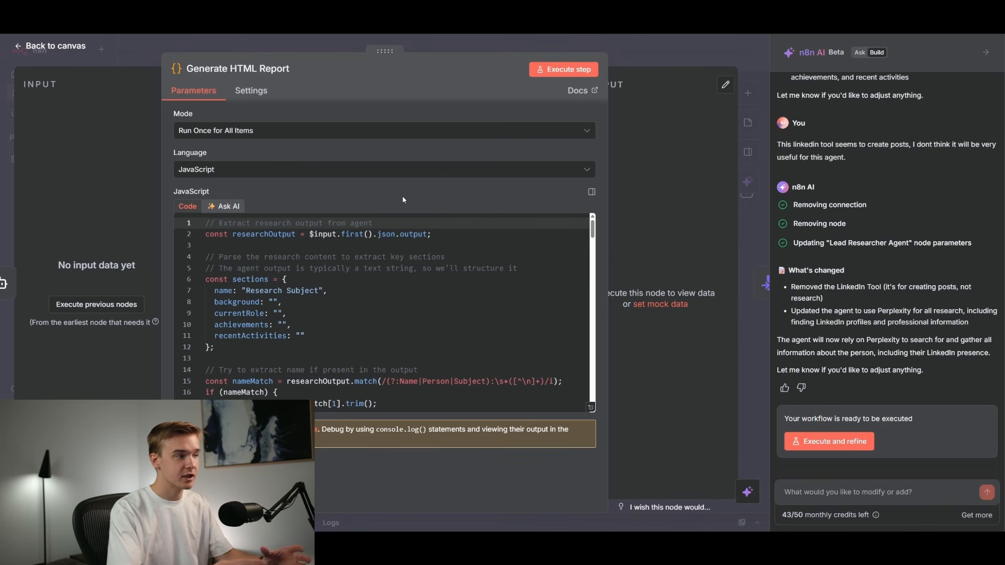
{"action": "left_click_drag", "start_coordinate": [592, 229], "coordinate": [584, 277]}
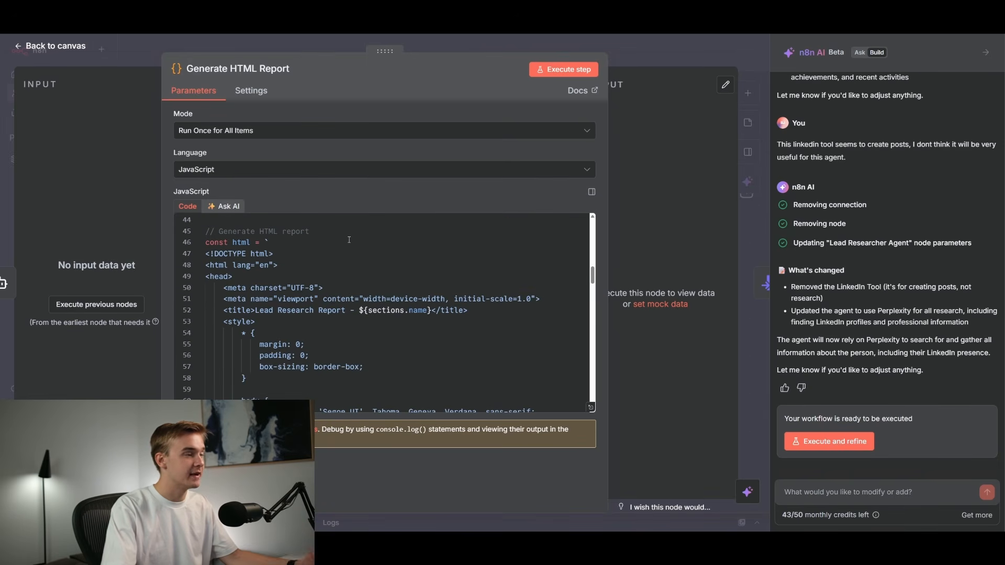
{"action": "left_click_drag", "start_coordinate": [592, 274], "coordinate": [595, 224]}
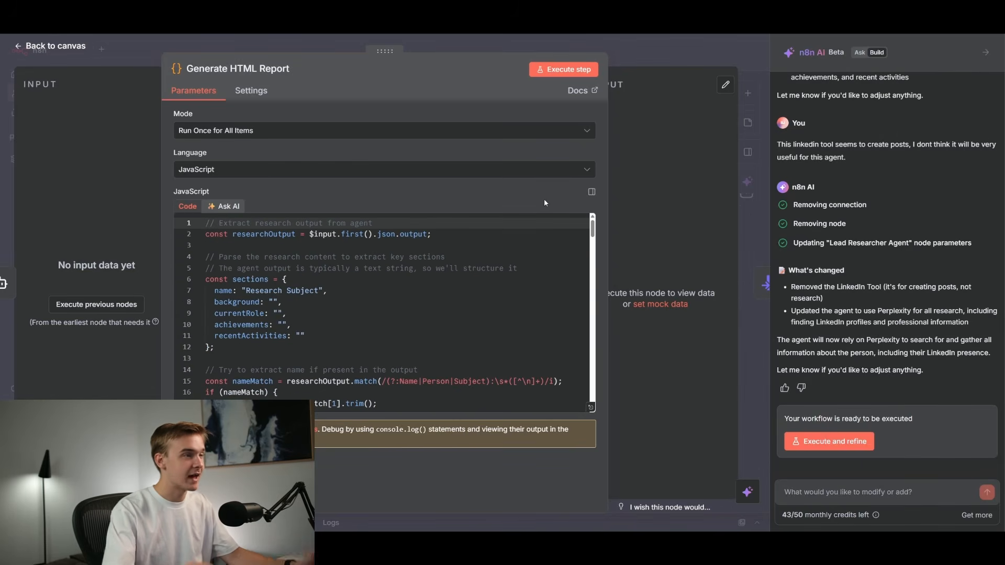
{"action": "left_click", "coordinate": [565, 50]}
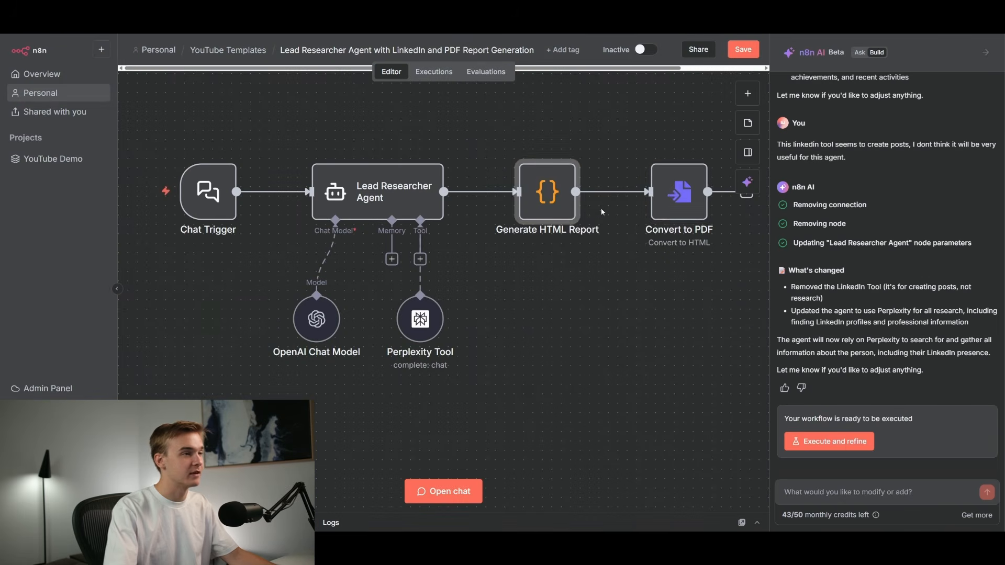
{"action": "double_click", "coordinate": [689, 194]}
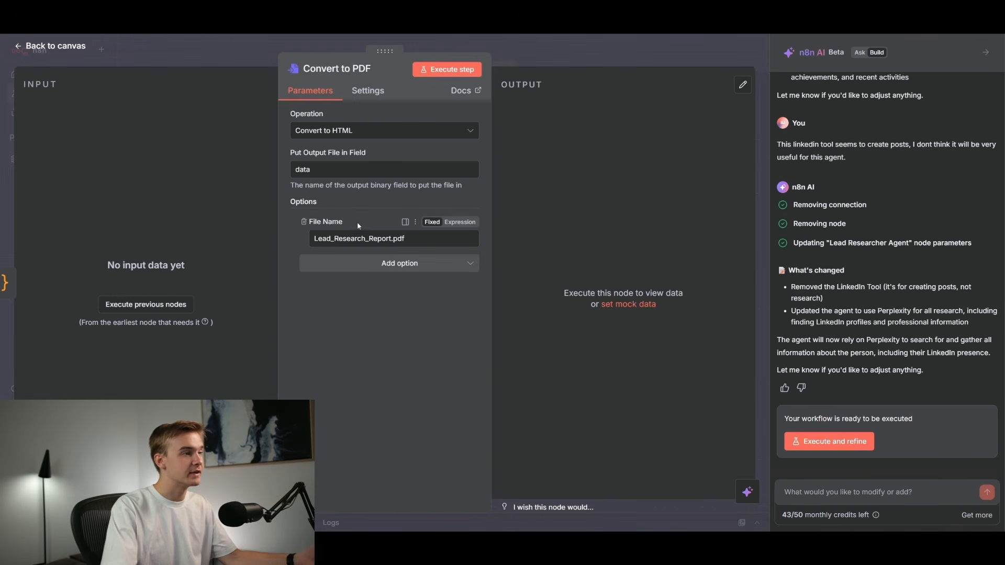
{"action": "key", "text": "Escape"}
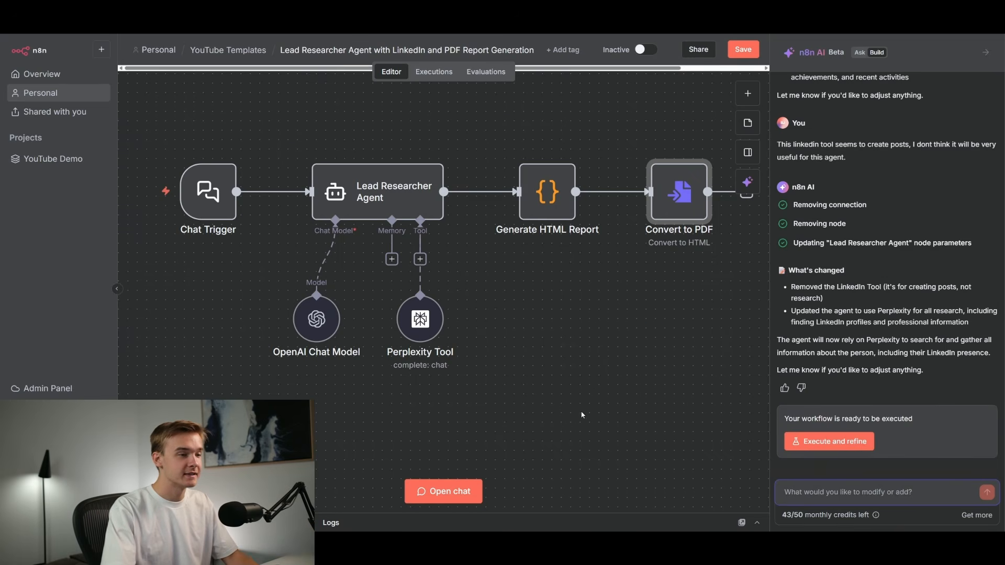
Execute the workflow with the test lead Alex Hormozi at Acquisition.com, then inspect the PDF and the HTML report output.
{"action": "left_click", "coordinate": [848, 445]}
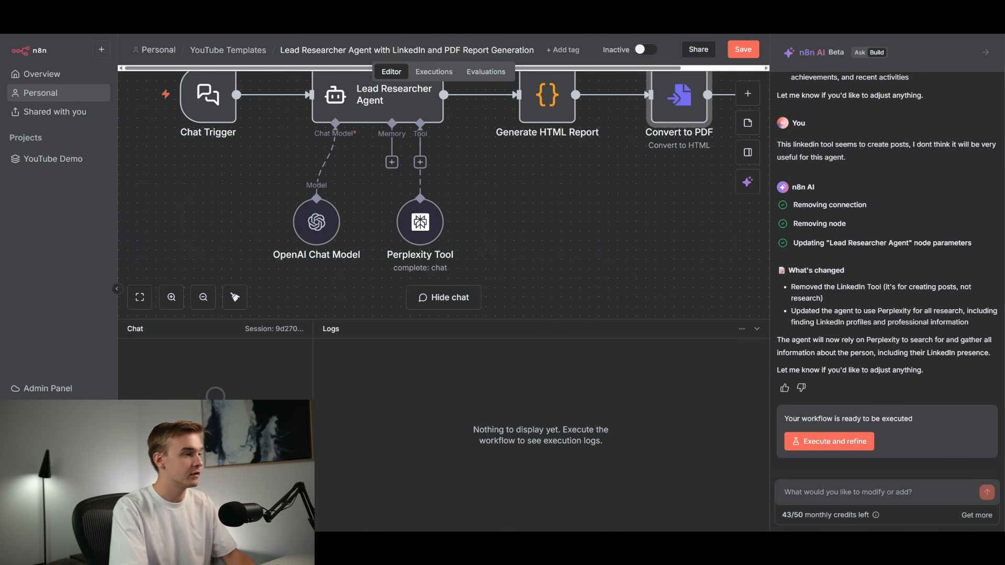
{"action": "key", "text": "Return"}
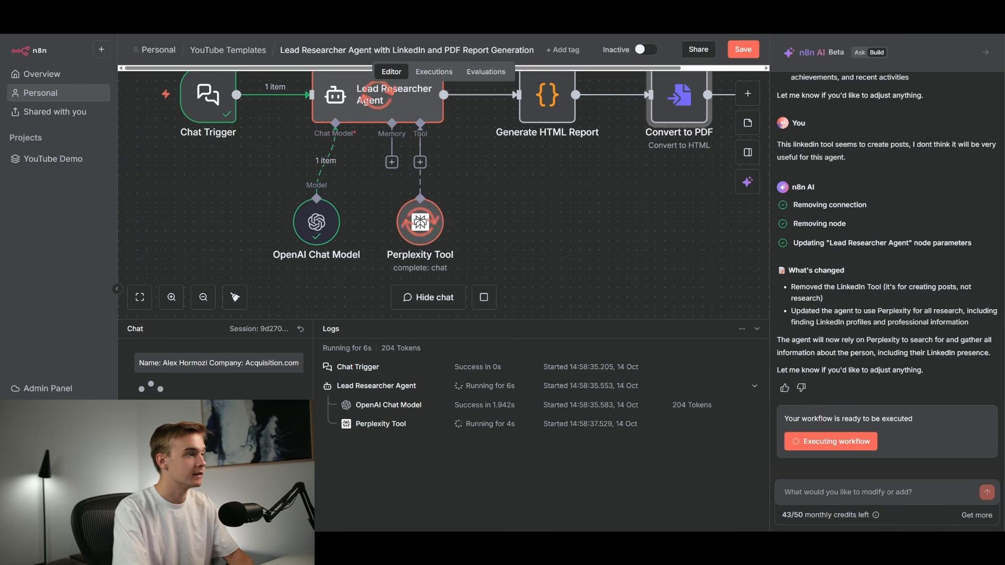
{"action": "scroll", "coordinate": [254, 100], "scroll_direction": "up", "scroll_amount": 1}
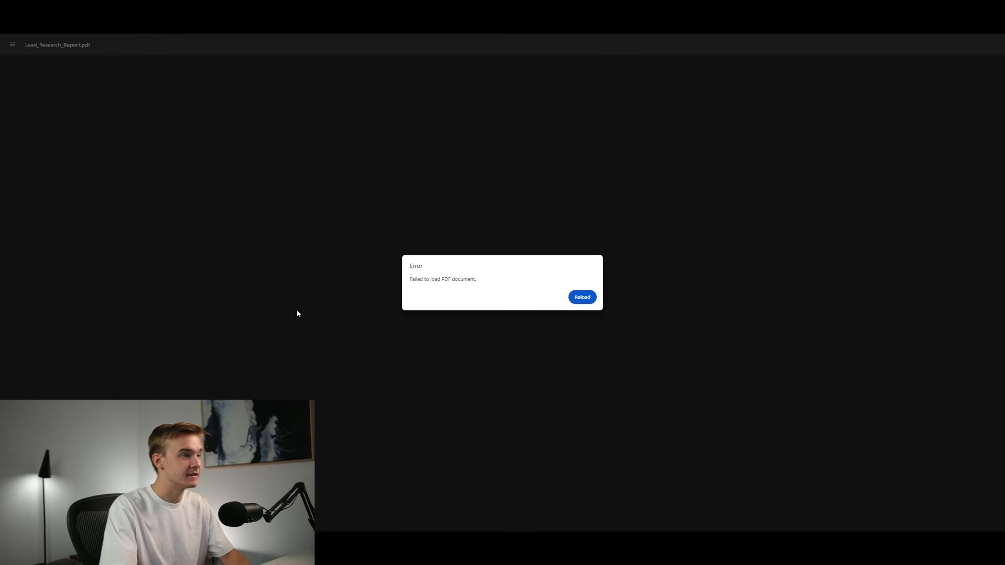
{"action": "left_click_drag", "start_coordinate": [409, 283], "coordinate": [491, 282]}
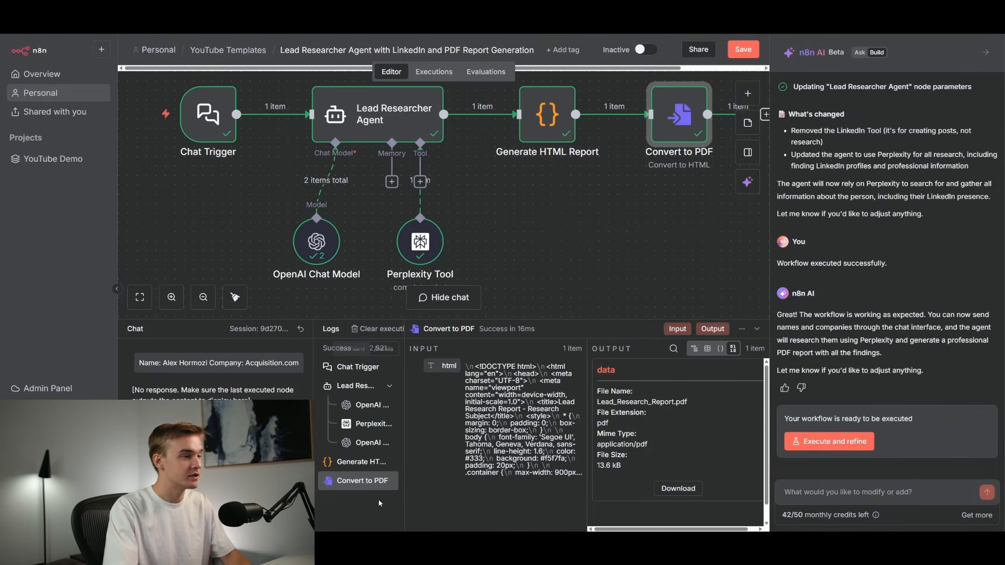
{"action": "left_click", "coordinate": [349, 463]}
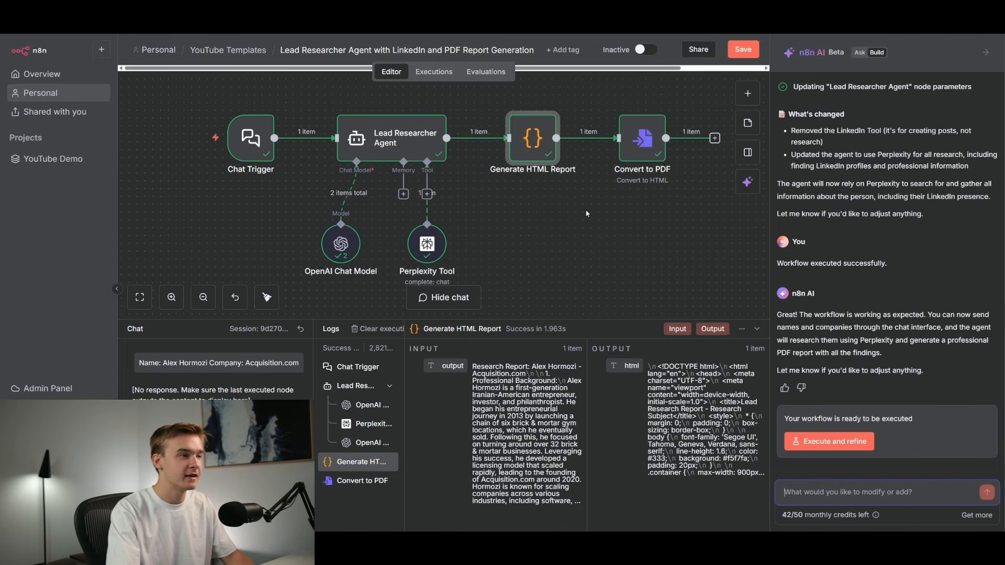
{"action": "double_click", "coordinate": [532, 147]}
{"action": "mouse_move", "coordinate": [594, 232]}
{"action": "left_mouse_down"}
{"action": "mouse_move", "coordinate": [593, 404]}
{"action": "mouse_move", "coordinate": [594, 224]}
{"action": "left_mouse_up"}
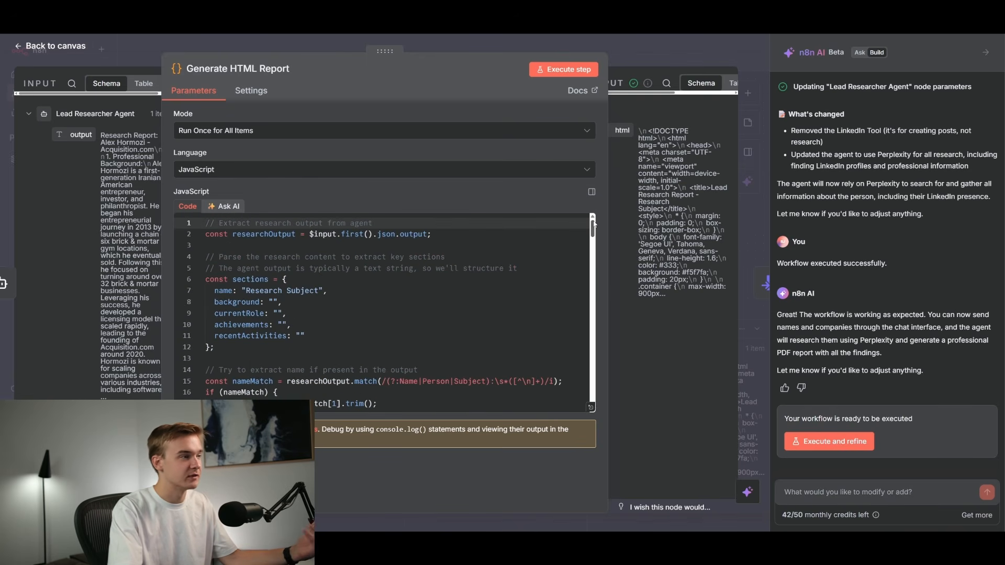
Ask the assistant to generate the HTML code within the AI Agent step, and execute the refined workflow.
{"action": "left_click", "coordinate": [832, 490]}
{"action": "type", "text": "P"}
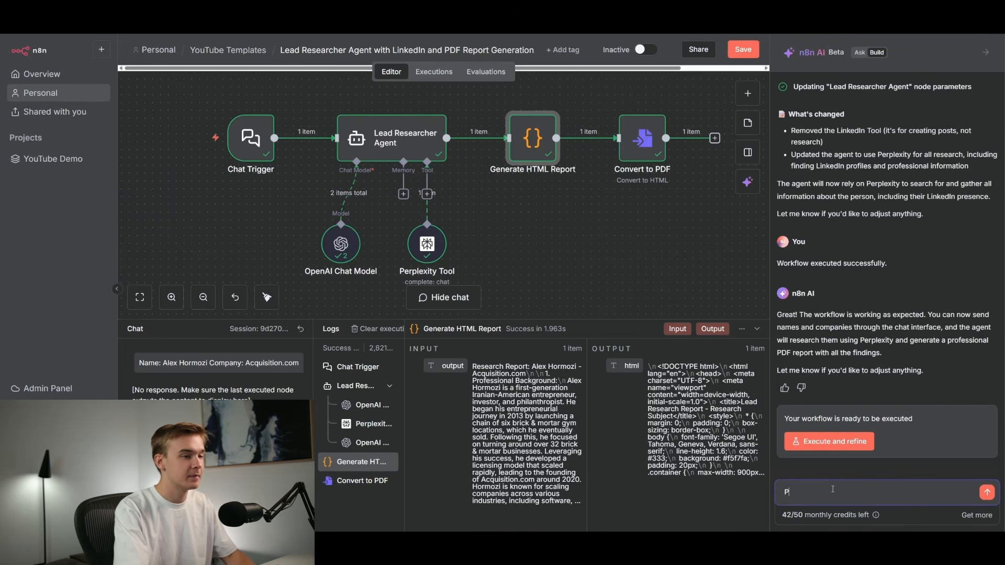
{"action": "type", "text": "lease generate the HTML code within the AI Agent step."}
{"action": "key", "text": "Return"}
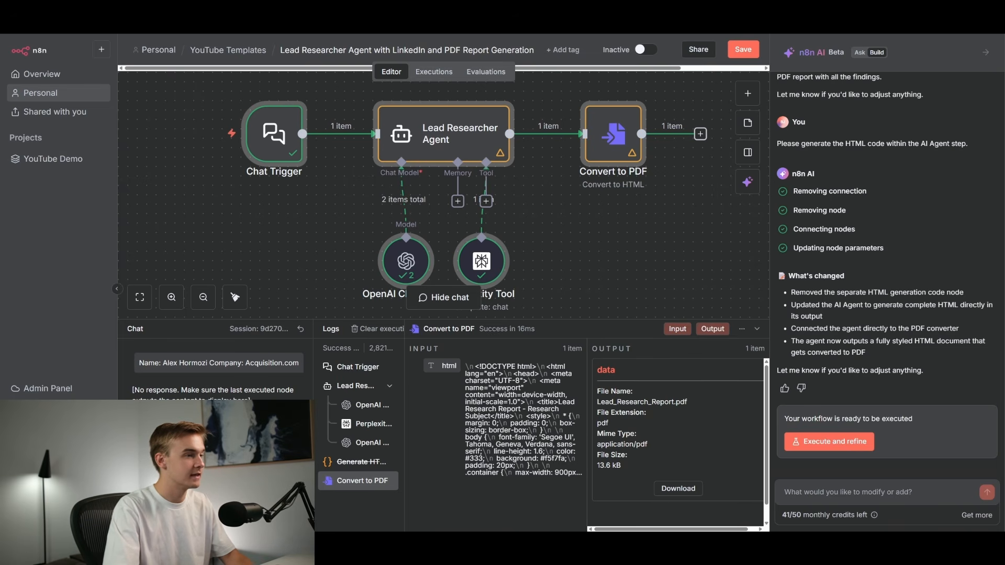
{"action": "left_click", "coordinate": [829, 441]}
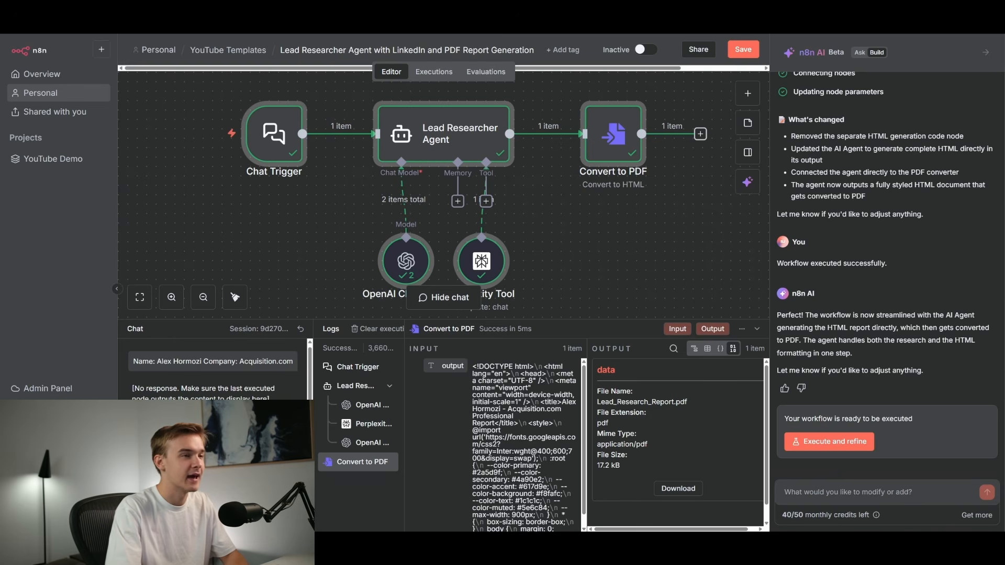
Ask the assistant to use the HTML module to clean up the agent's HTML and reference it in the convert to PDF step.
{"action": "left_click", "coordinate": [838, 487]}
{"action": "type", "text": "Please use"}
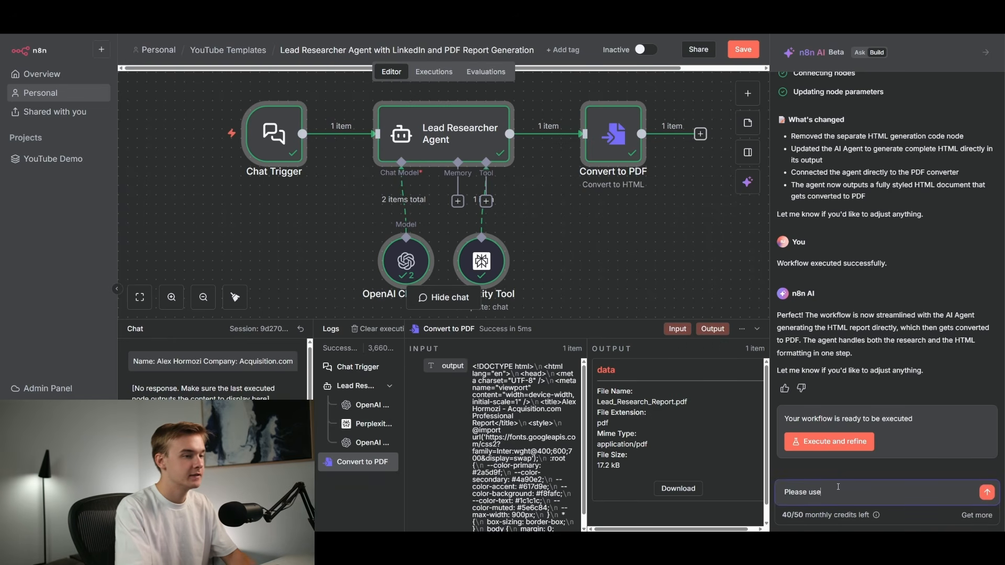
{"action": "type", "text": " the HTML module t"}
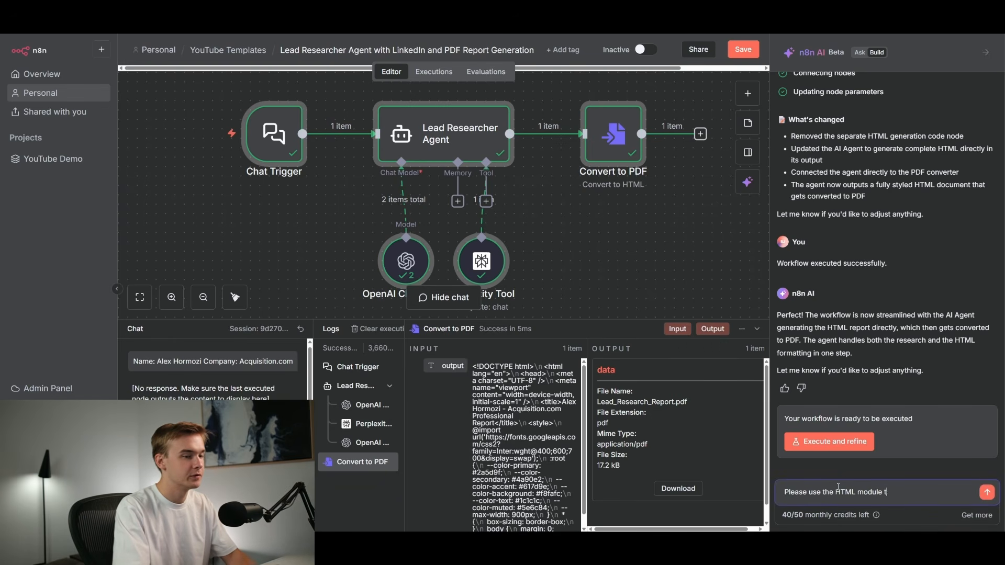
{"action": "type", "text": "o clean up the html from the AI"}
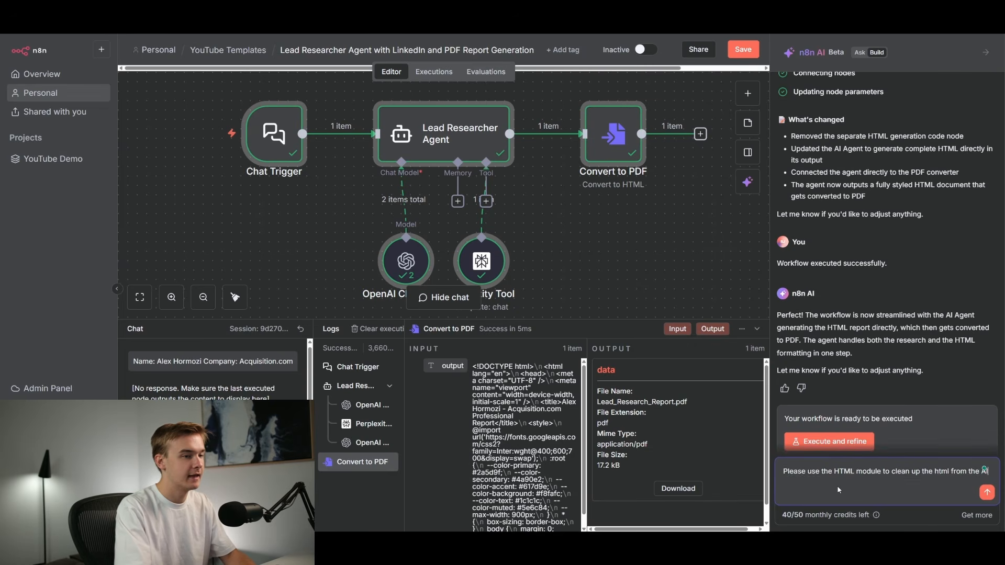
{"action": "type", "text": " Agent ste"}
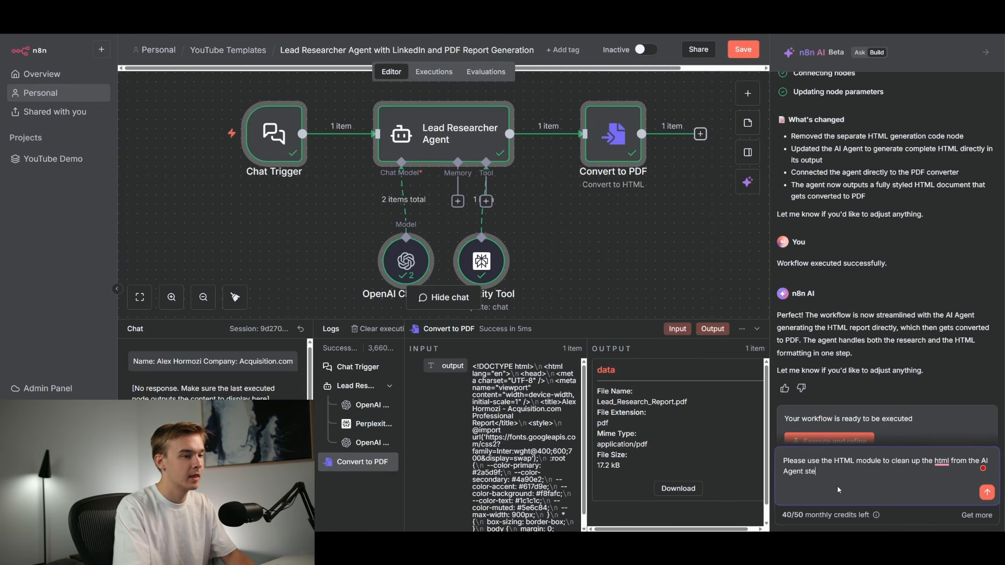
{"action": "type", "text": "p, and then we can r"}
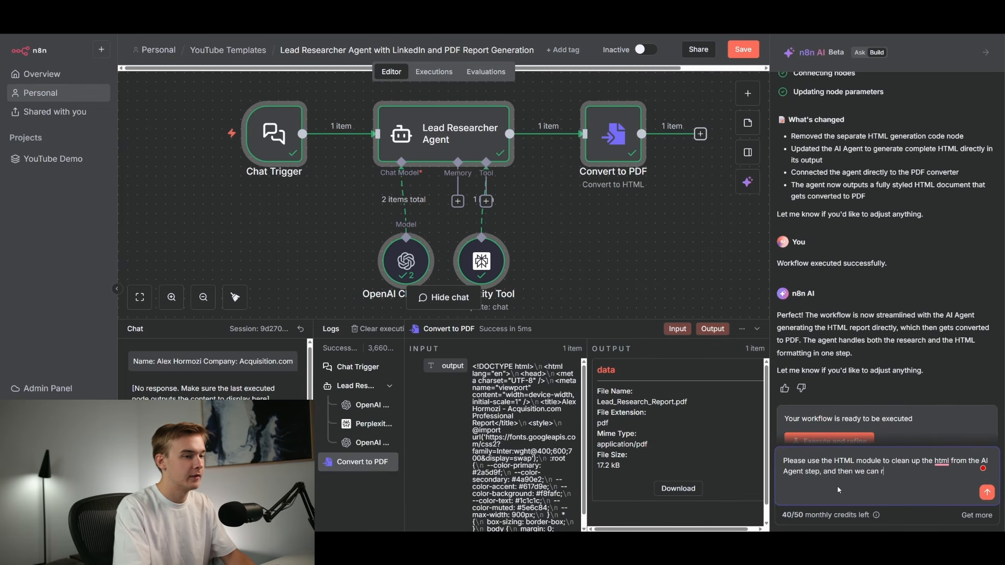
{"action": "type", "text": "eference this data in t"}
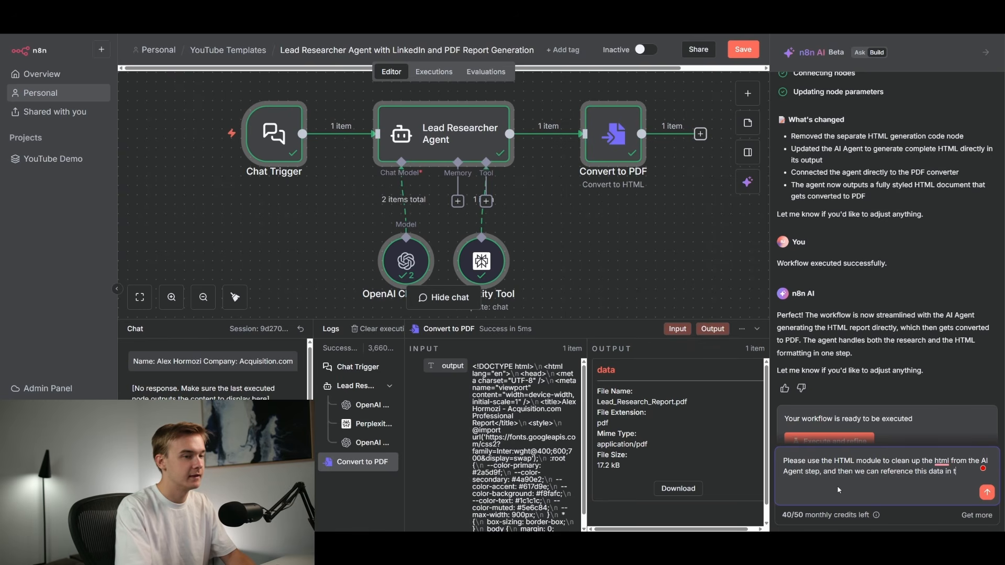
{"action": "type", "text": "he convert to pdf "}
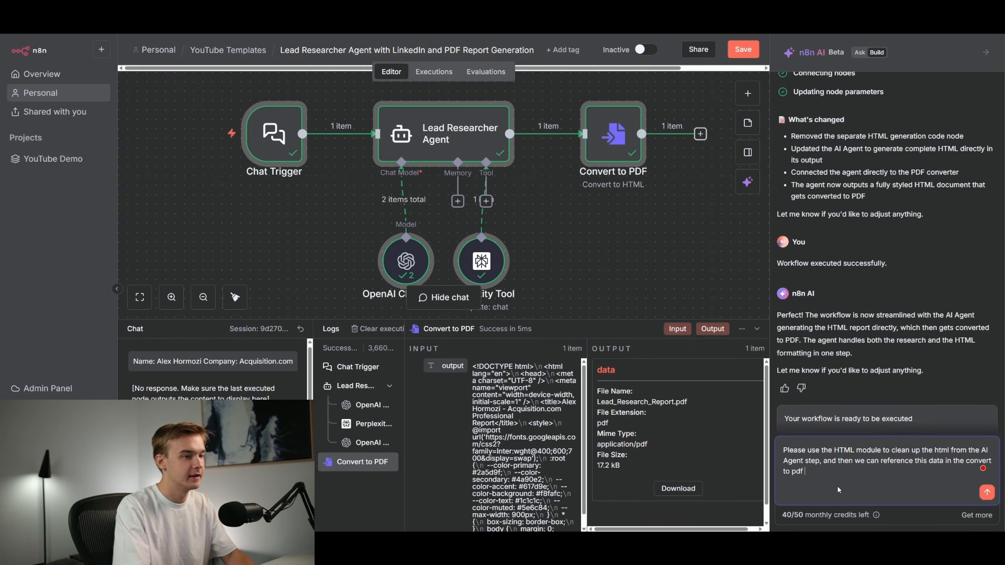
{"action": "type", "text": "file step."}
{"action": "key", "text": "shift+Return"}
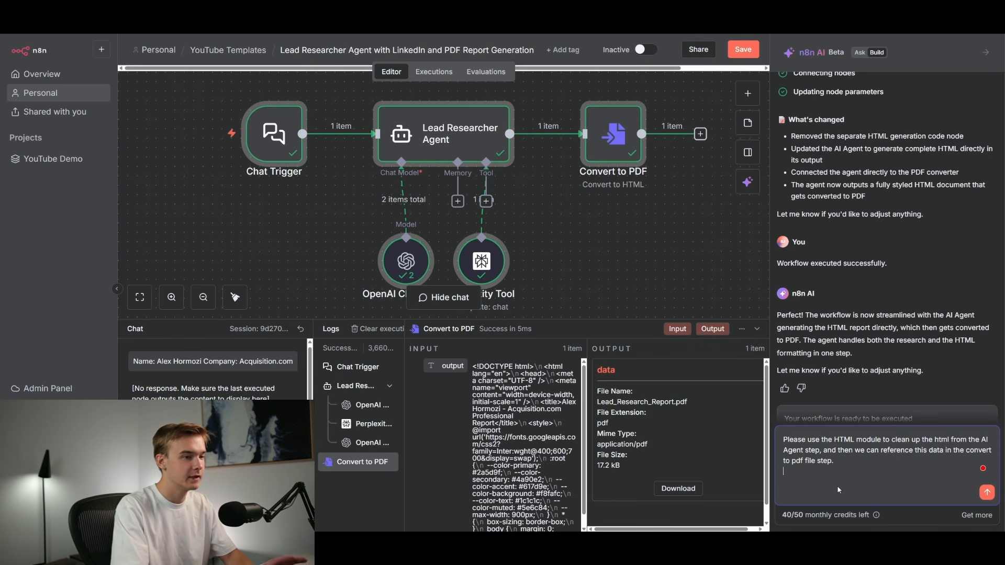
{"action": "left_click", "coordinate": [987, 494]}
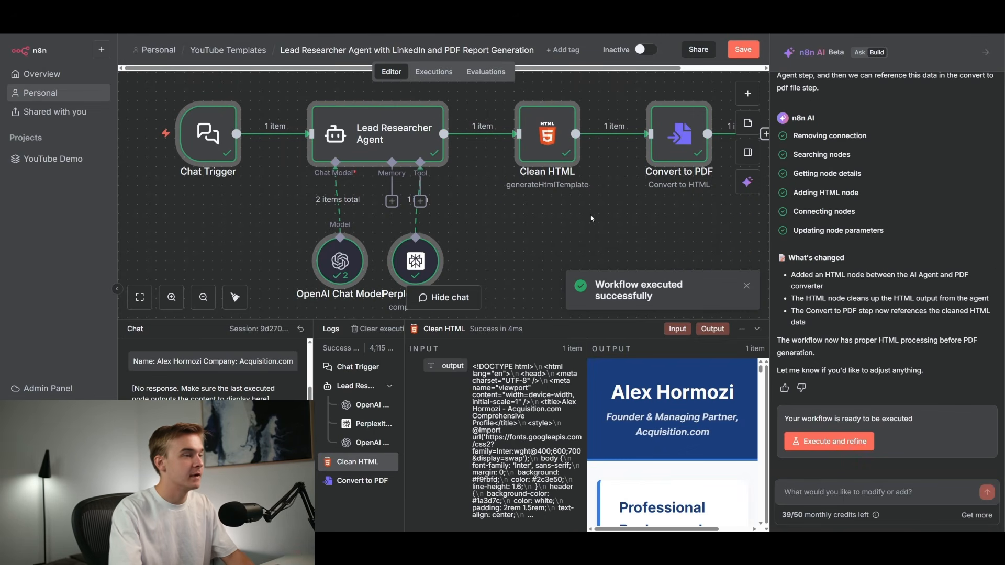
Review the new Clean HTML node's template and the Convert to PDF node's settings.
{"action": "double_click", "coordinate": [549, 141]}
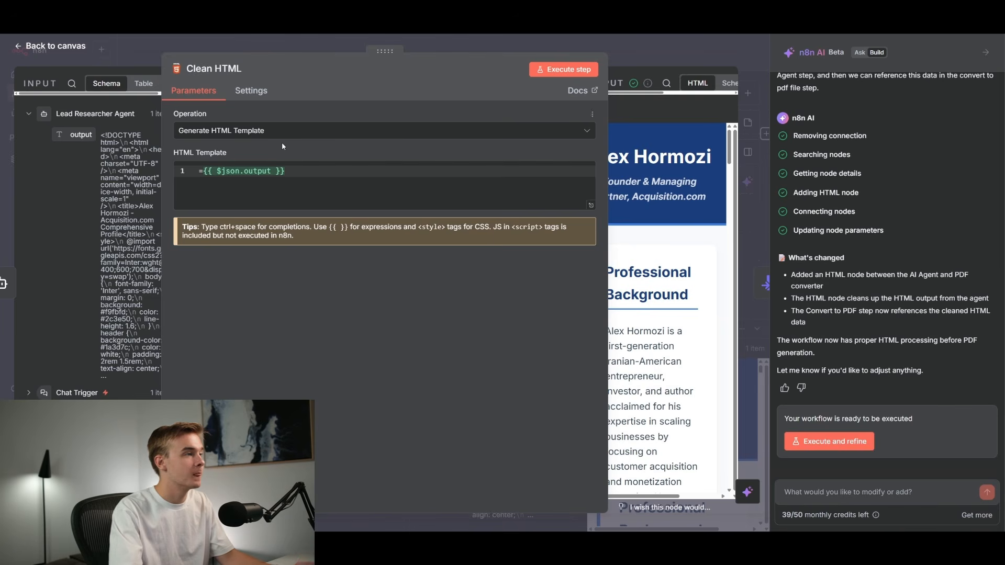
{"action": "left_click", "coordinate": [627, 53]}
{"action": "scroll", "coordinate": [685, 410], "scroll_direction": "down", "scroll_amount": 3}
{"action": "scroll", "coordinate": [685, 411], "scroll_direction": "down", "scroll_amount": 2}
{"action": "mouse_move", "coordinate": [760, 375]}
{"action": "left_mouse_down"}
{"action": "mouse_move", "coordinate": [761, 402]}
{"action": "mouse_move", "coordinate": [760, 366]}
{"action": "left_mouse_up"}
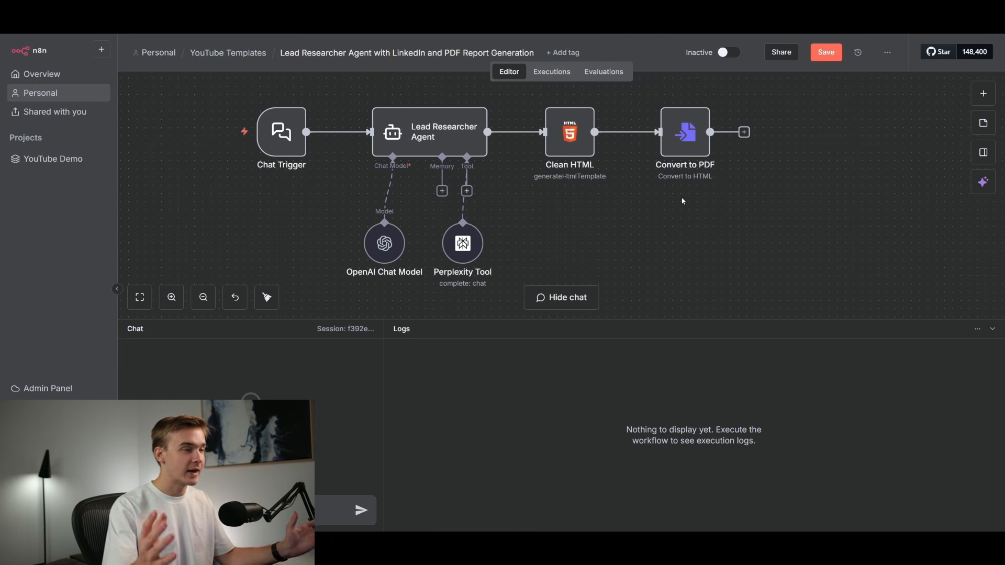
{"action": "double_click", "coordinate": [686, 148]}
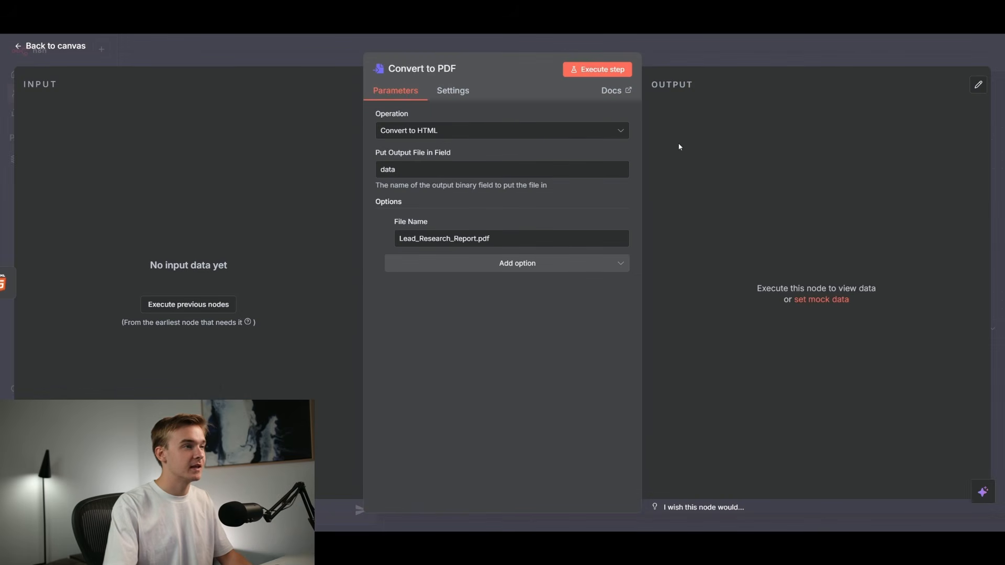
Reopen the Convert to PDF node to review its operation and output file name settings.
{"action": "left_click", "coordinate": [717, 57]}
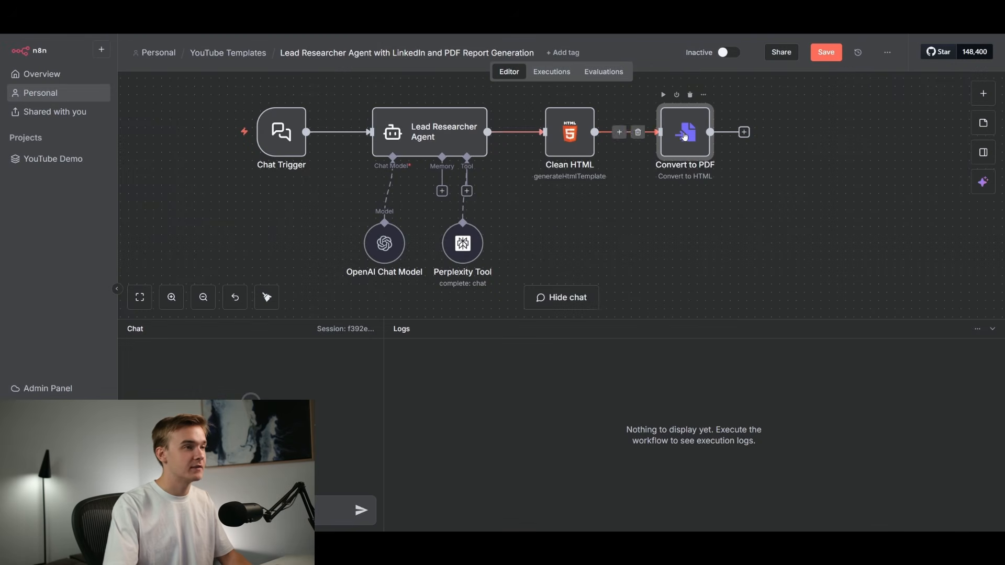
{"action": "double_click", "coordinate": [685, 136]}
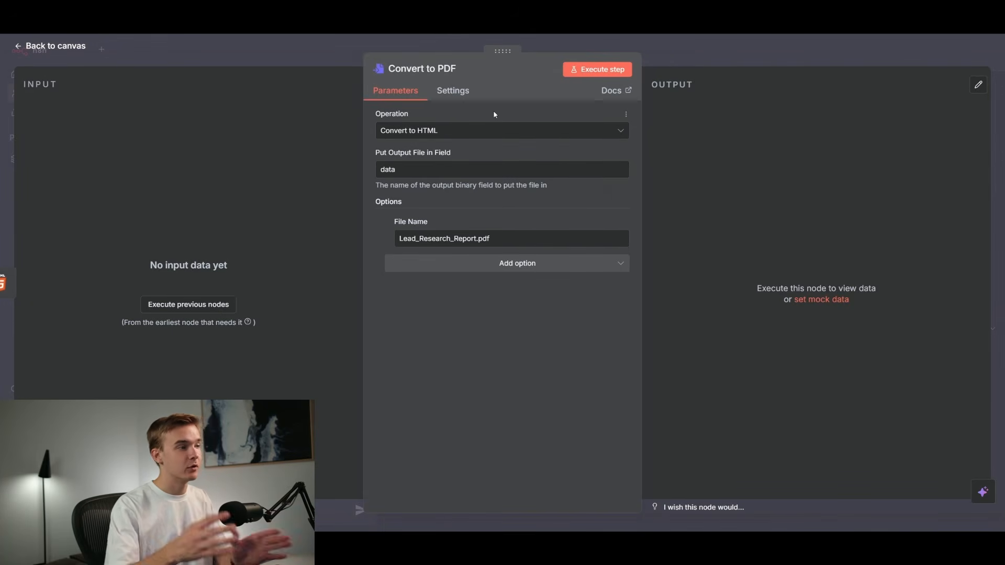
{"action": "left_click", "coordinate": [706, 58]}
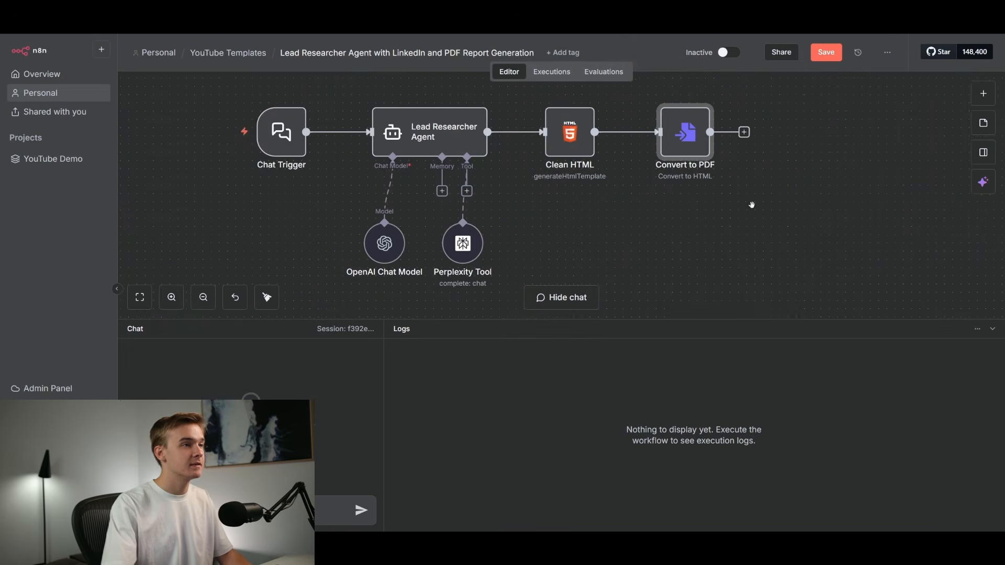
Insert a Convert to File node and a Convert File to PDF HTTP request node after Clean HTML, moving the original Convert to PDF node aside.
{"action": "left_click_drag", "start_coordinate": [747, 203], "coordinate": [632, 218]}
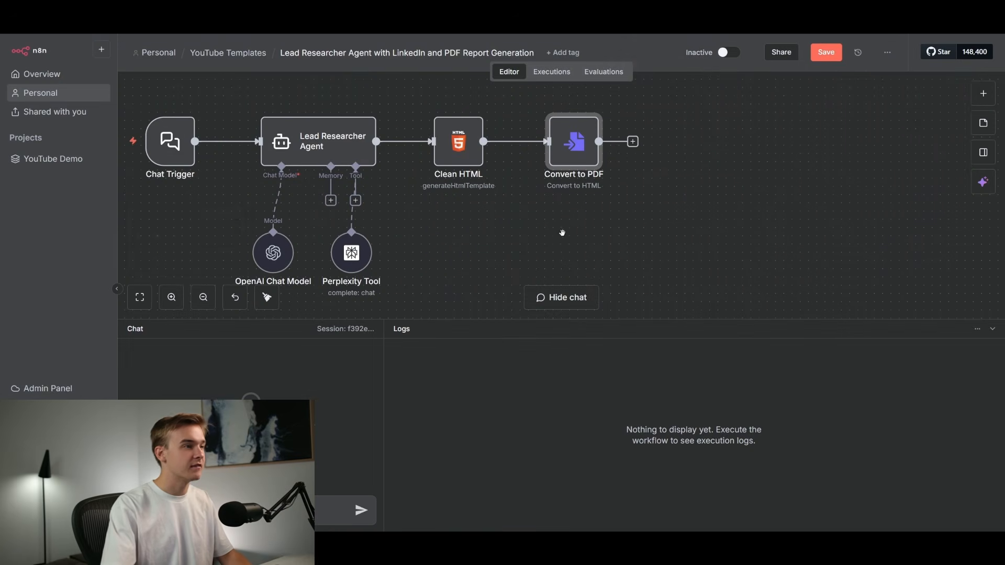
{"action": "left_click_drag", "start_coordinate": [561, 230], "coordinate": [614, 221]}
{"action": "key", "text": "space"}
{"action": "left_click", "coordinate": [614, 233]}
{"action": "left_click", "coordinate": [618, 221]}
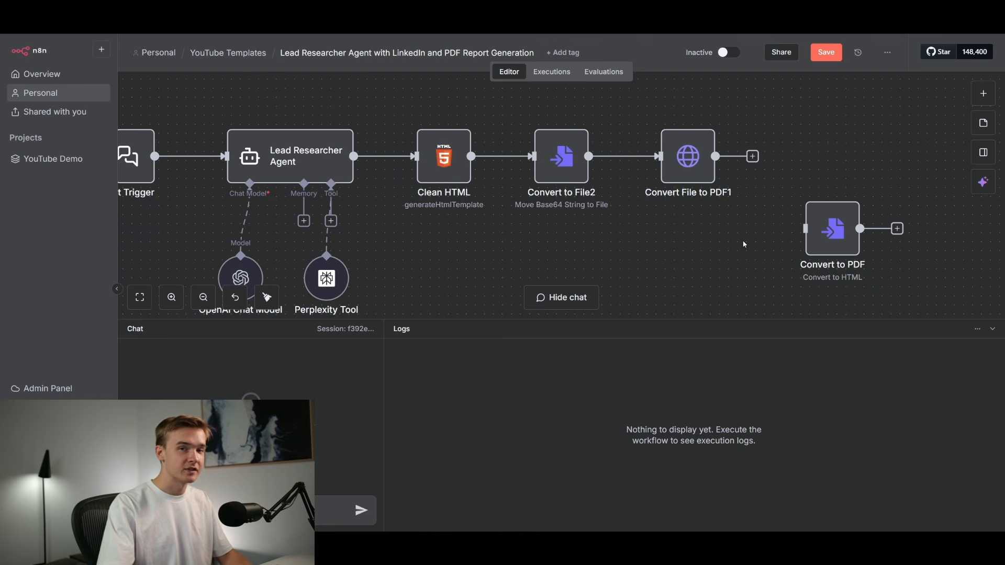
{"action": "left_click_drag", "start_coordinate": [832, 230], "coordinate": [851, 239]}
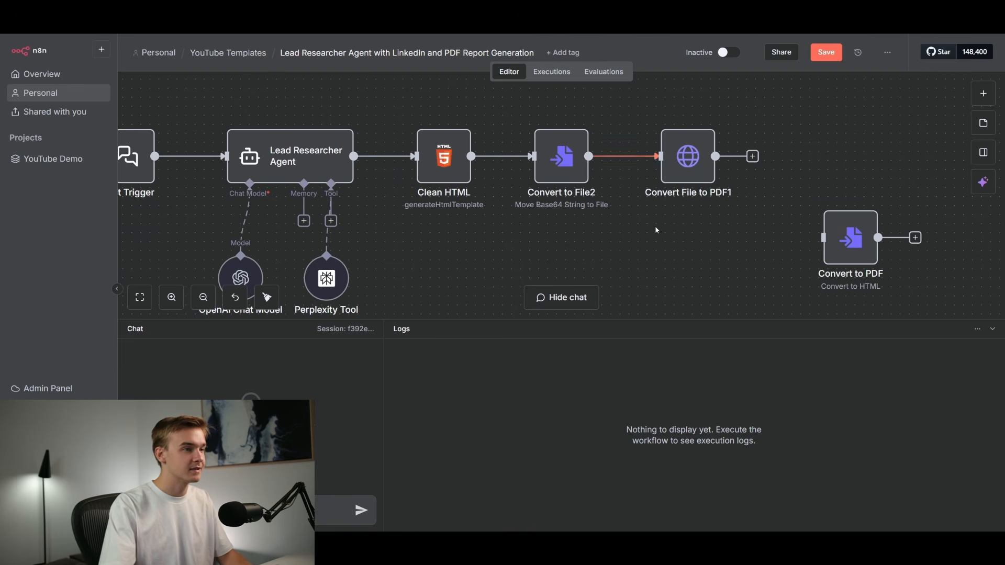
Review the Convert to File2 node's Base64-to-file settings and the Convert File to PDF1 node's ConvertAPI request, headers and body parameters.
{"action": "double_click", "coordinate": [559, 176]}
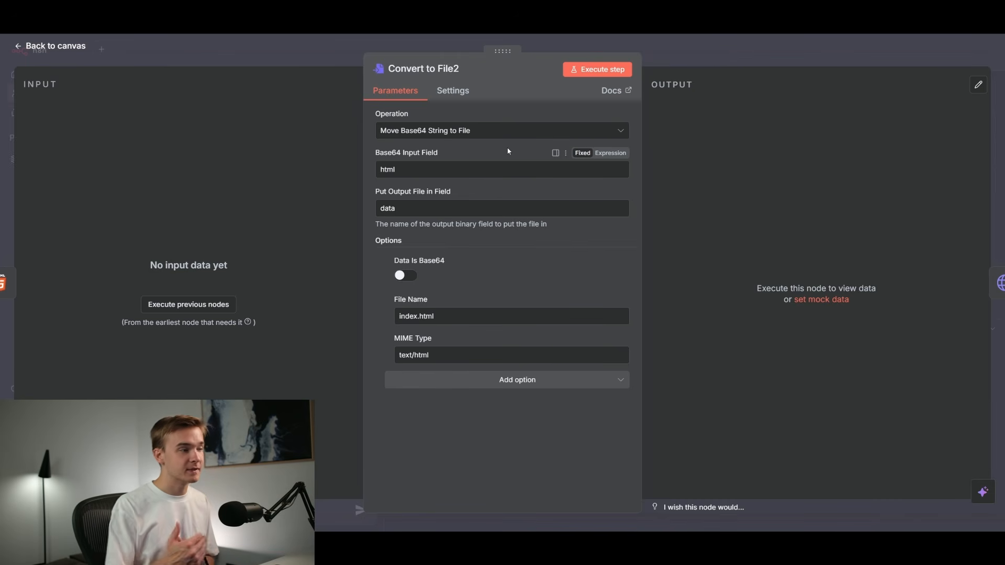
{"action": "left_click", "coordinate": [695, 58]}
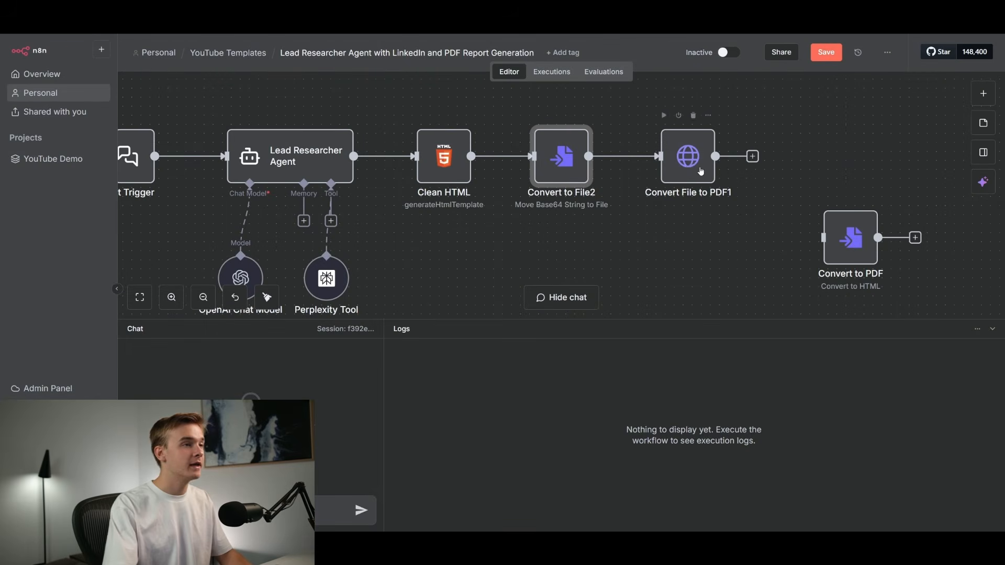
{"action": "double_click", "coordinate": [690, 164]}
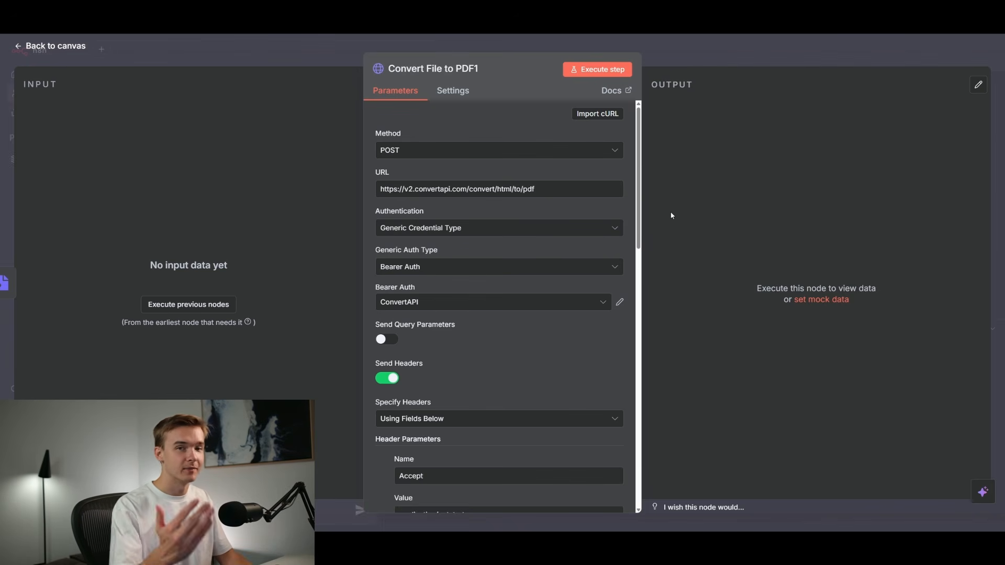
{"action": "mouse_move", "coordinate": [639, 205]}
{"action": "left_mouse_down"}
{"action": "mouse_move", "coordinate": [635, 237]}
{"action": "mouse_move", "coordinate": [640, 196]}
{"action": "left_mouse_up"}
{"action": "scroll", "coordinate": [486, 204], "scroll_direction": "down", "scroll_amount": 7}
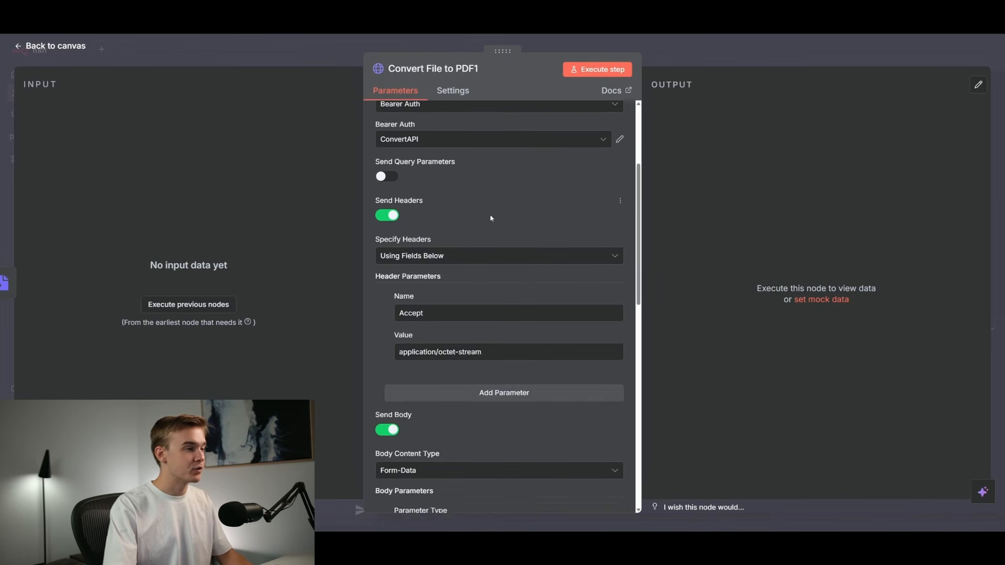
{"action": "scroll", "coordinate": [495, 219], "scroll_direction": "down", "scroll_amount": 5}
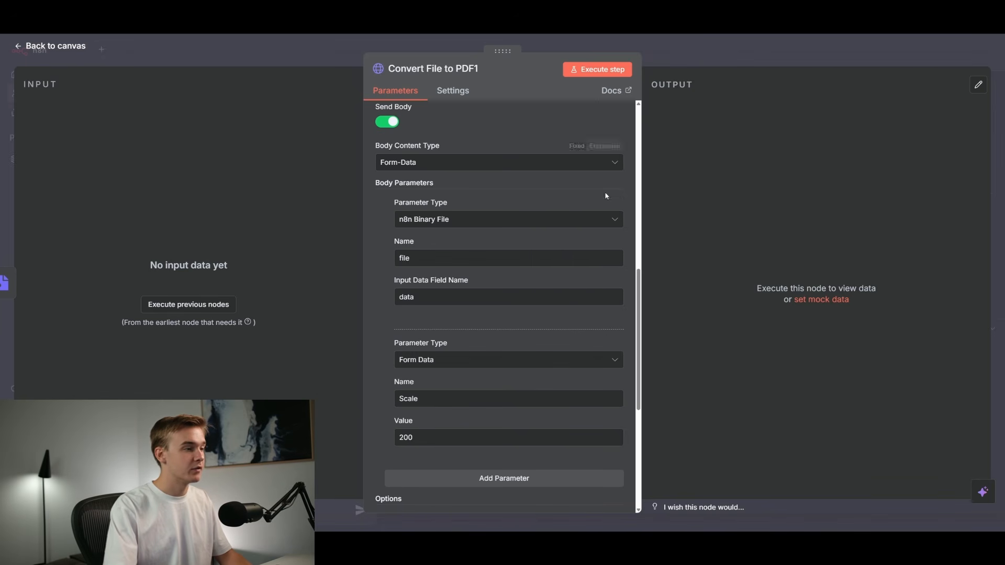
{"action": "scroll", "coordinate": [567, 174], "scroll_direction": "down", "scroll_amount": 6}
{"action": "key", "text": "Escape"}
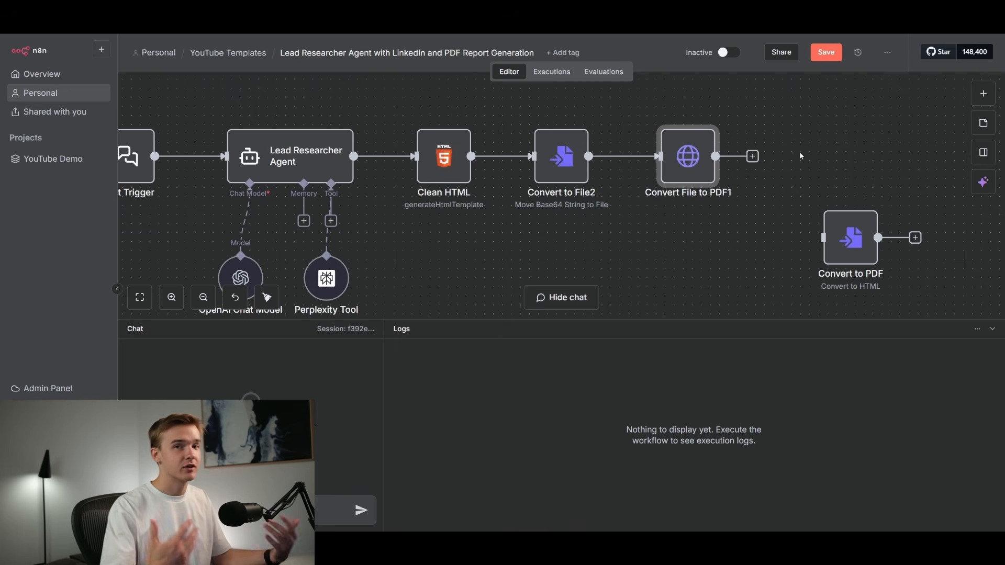
{"action": "key", "text": "1"}
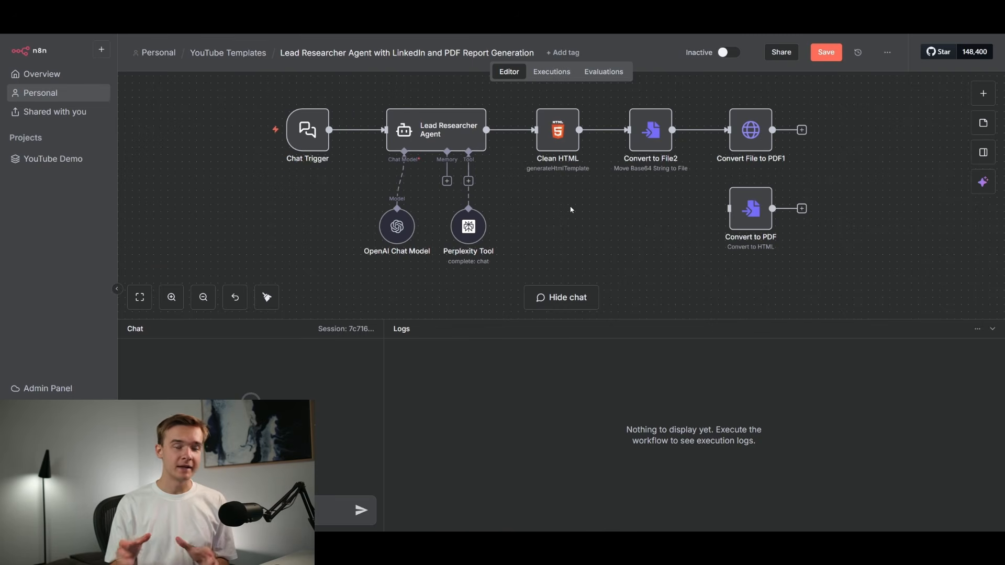